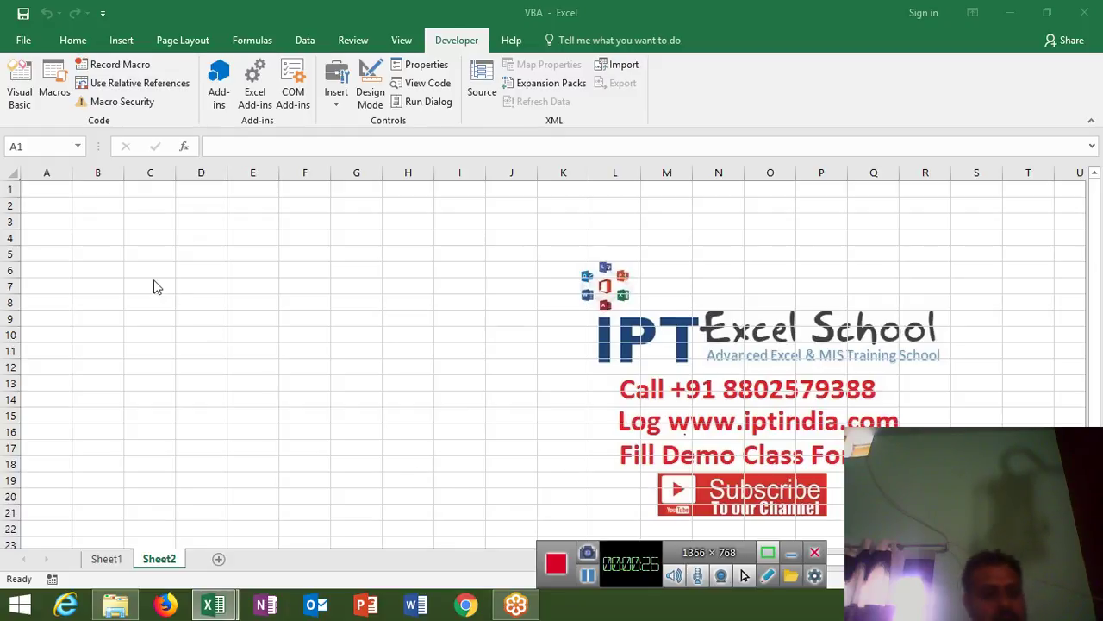
- On Sheet2, enter 2 in A1 and the label 'Insert Multiple Column' in B1
left_click(65, 193)
type("2")
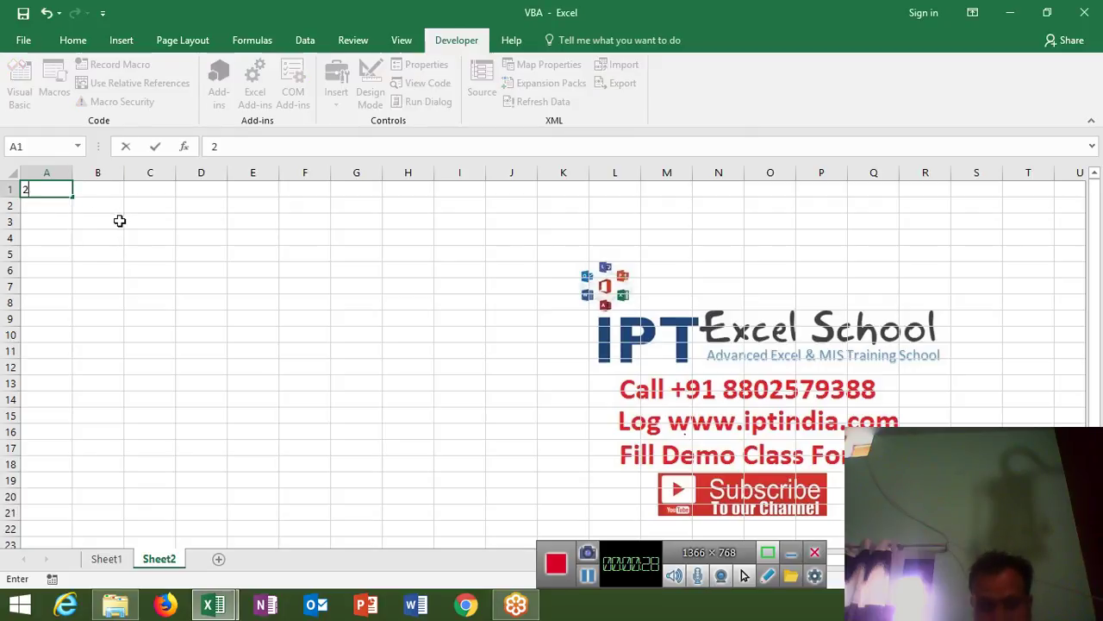
key("Tab")
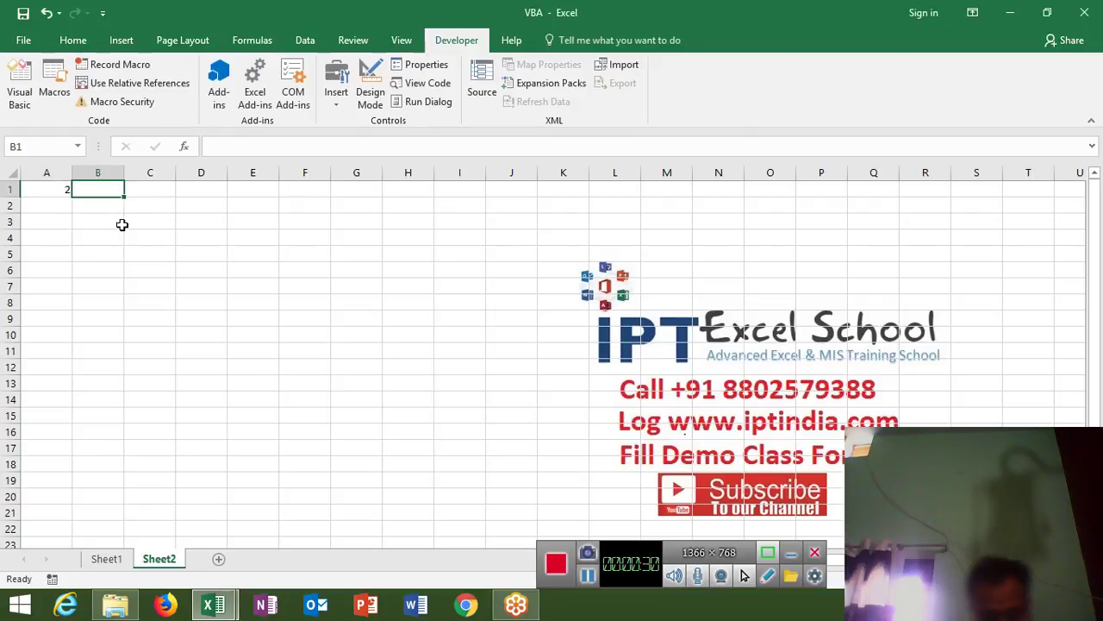
type("I")
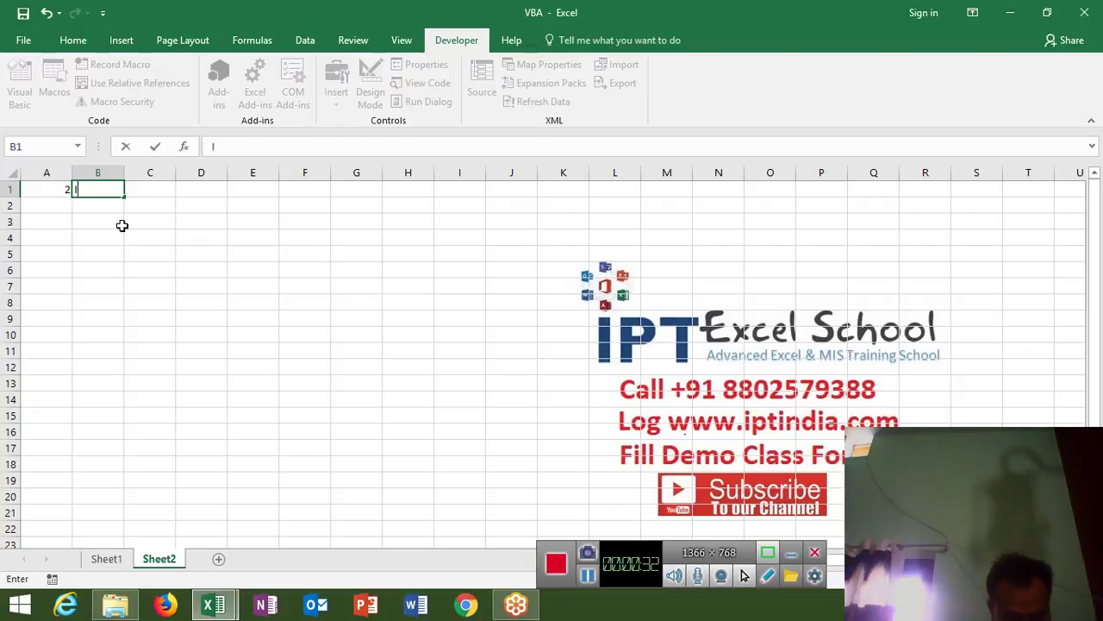
type("nser")
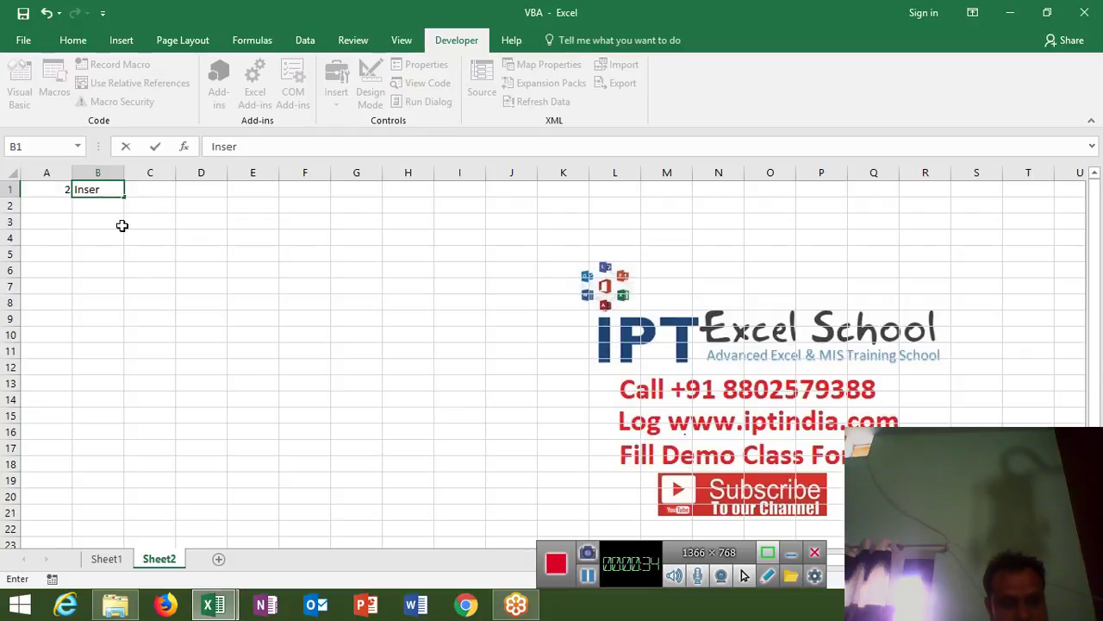
type("t Mul")
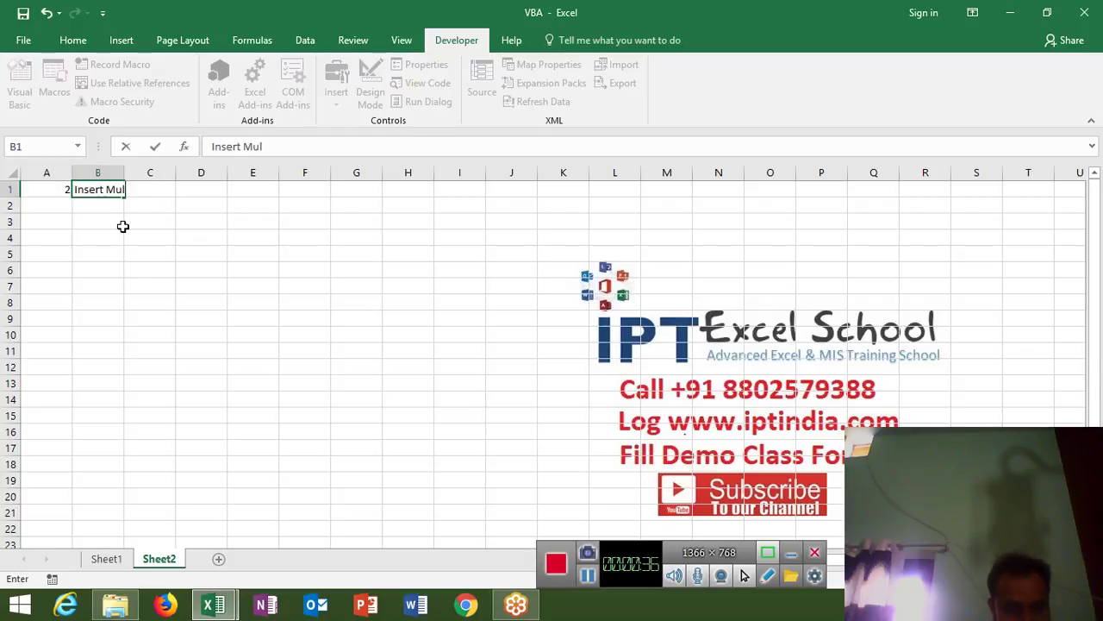
type("tip")
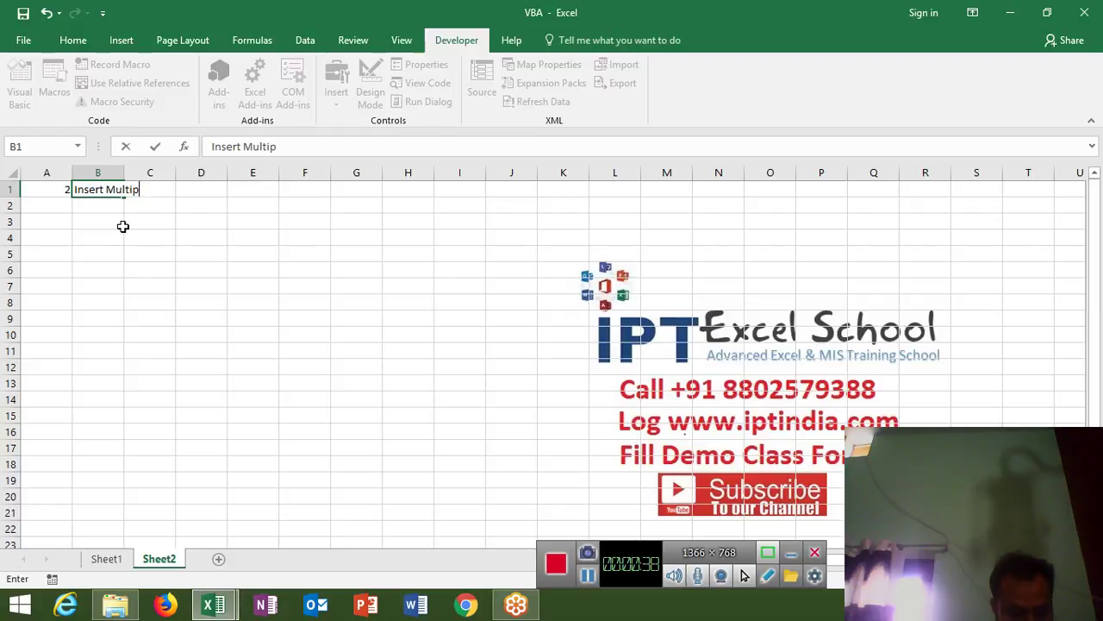
type("le Co")
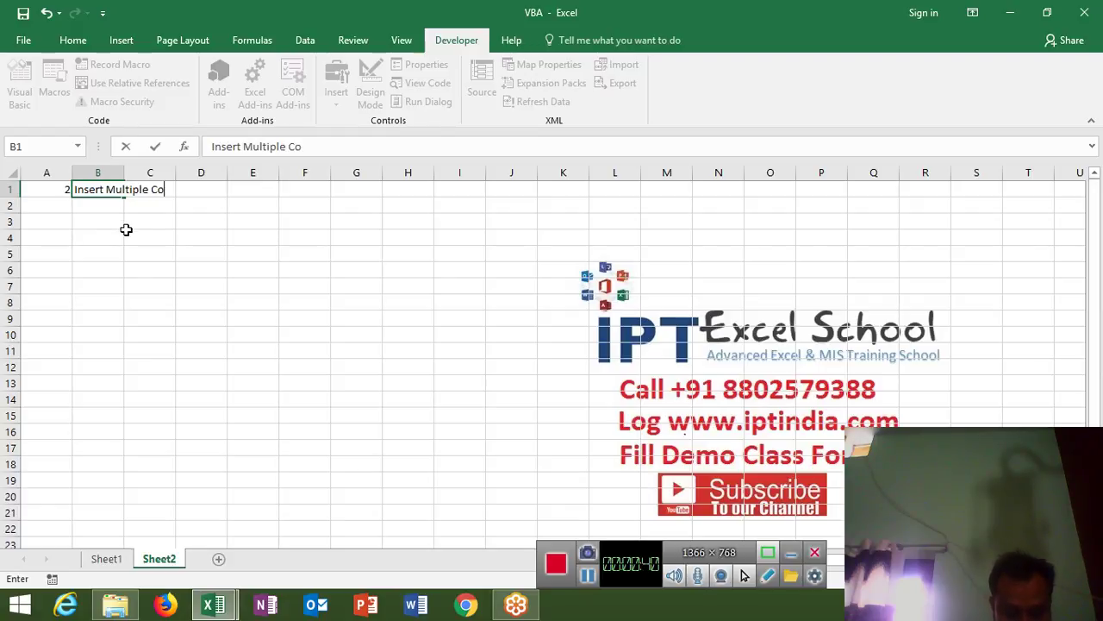
type("lumn")
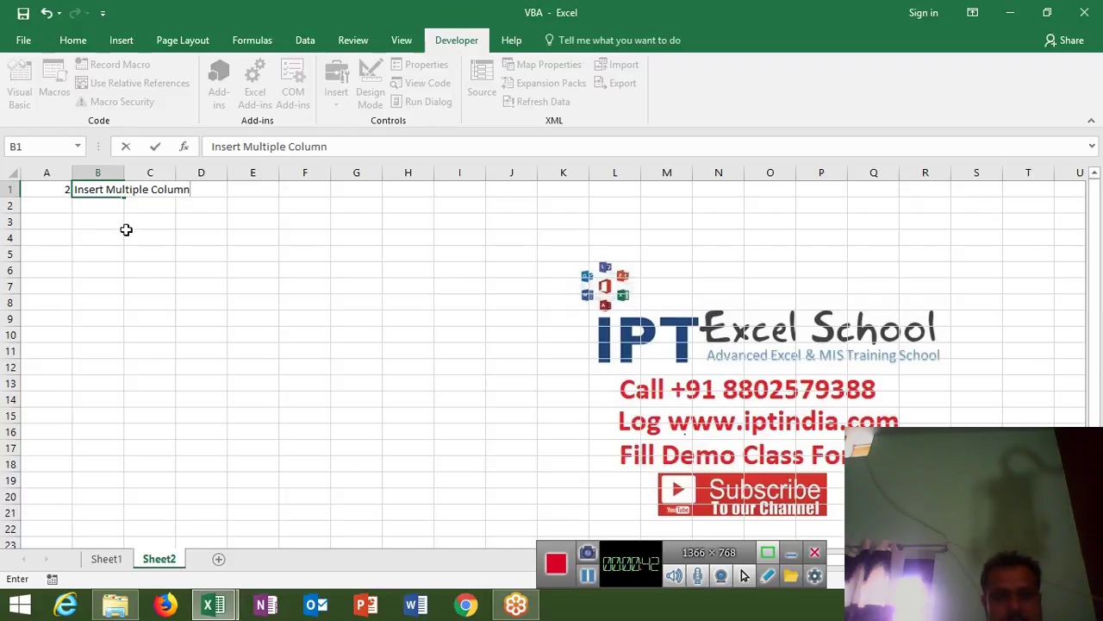
key("Return")
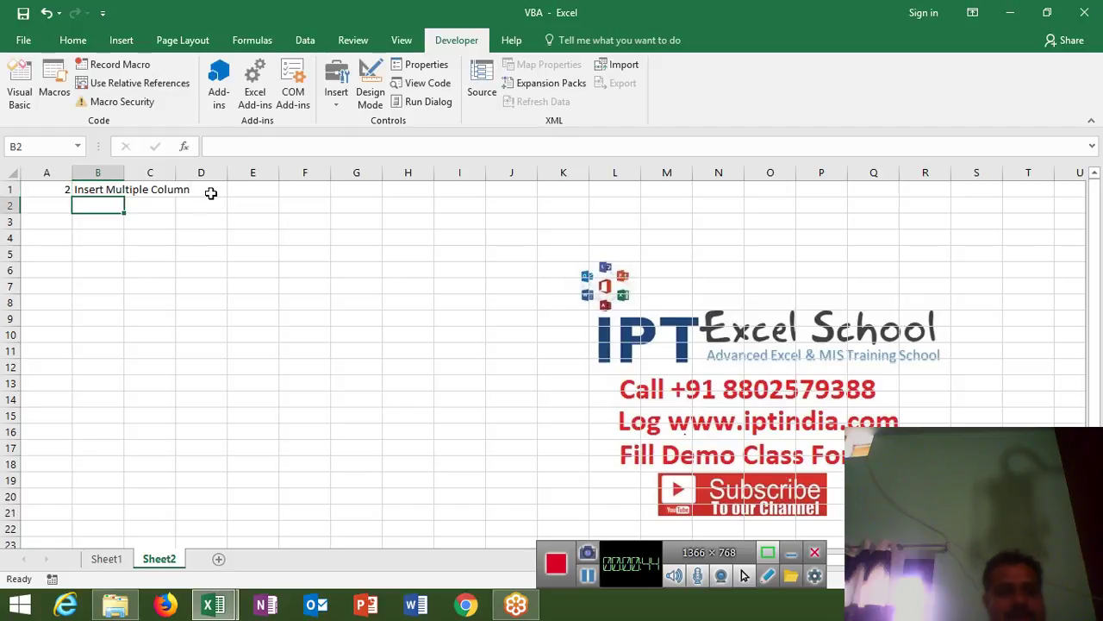
- In the Visual Basic editor, start a new macro Sub insmult() below the existing one
left_click(35, 99)
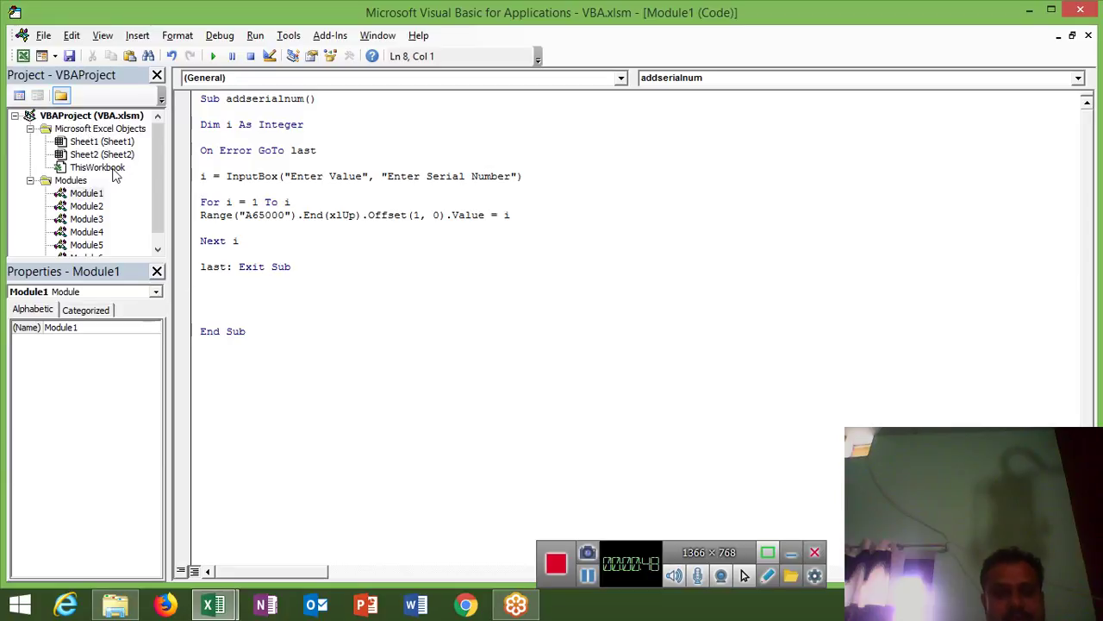
left_click(302, 345)
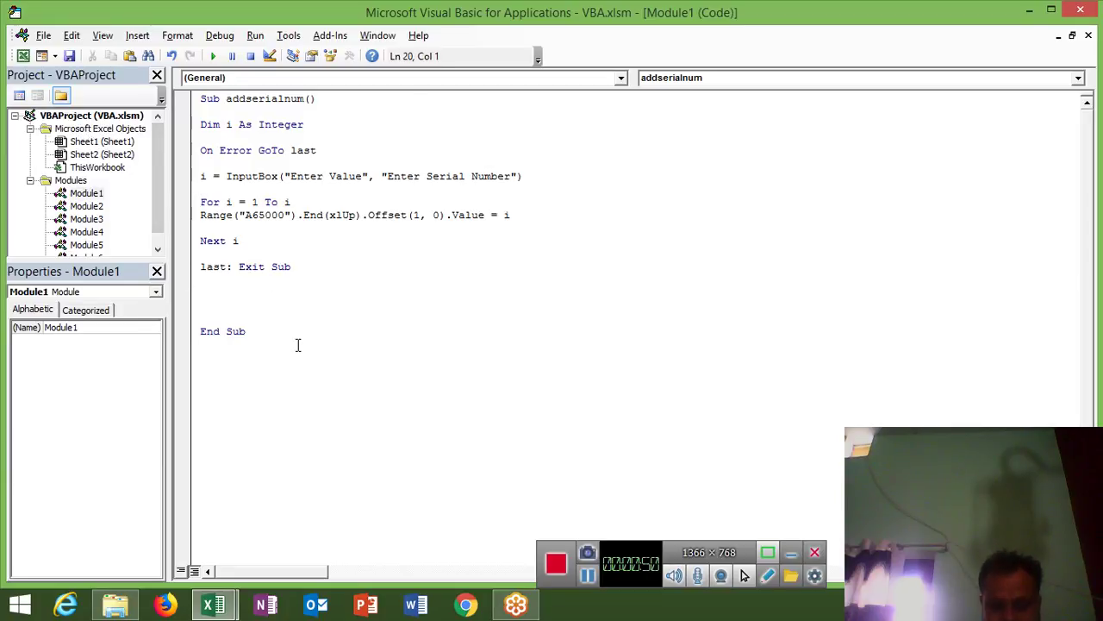
key("Return")
key("Return")
key("Return")
key("Return")
key("Return")
key("Return")
key("Return")
key("Return")
key("Return")
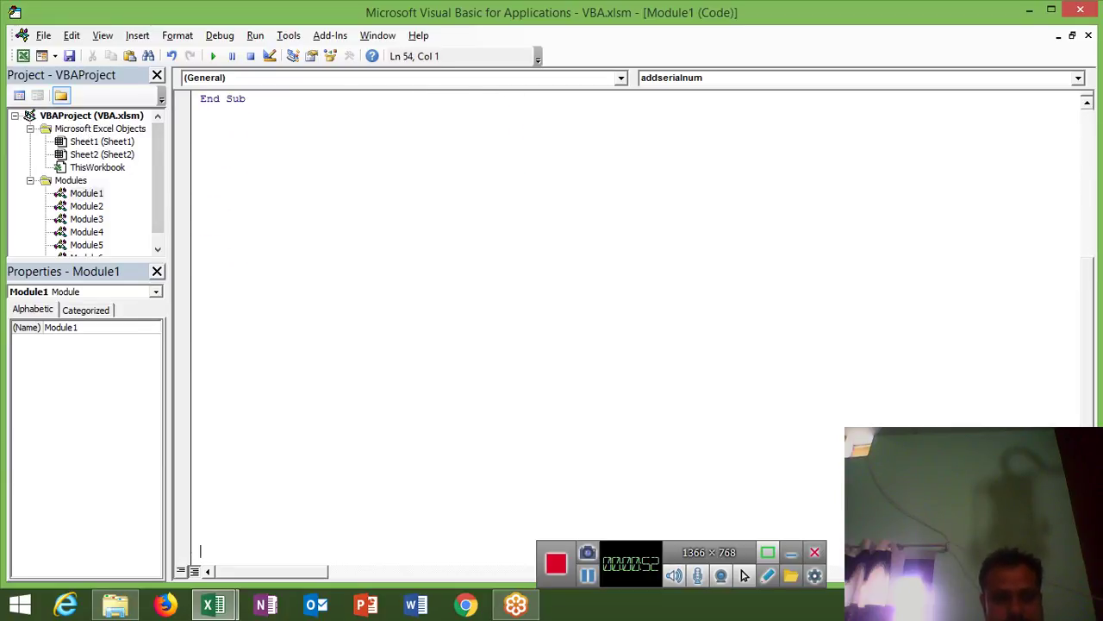
key("BackSpace")
key("BackSpace")
type("su")
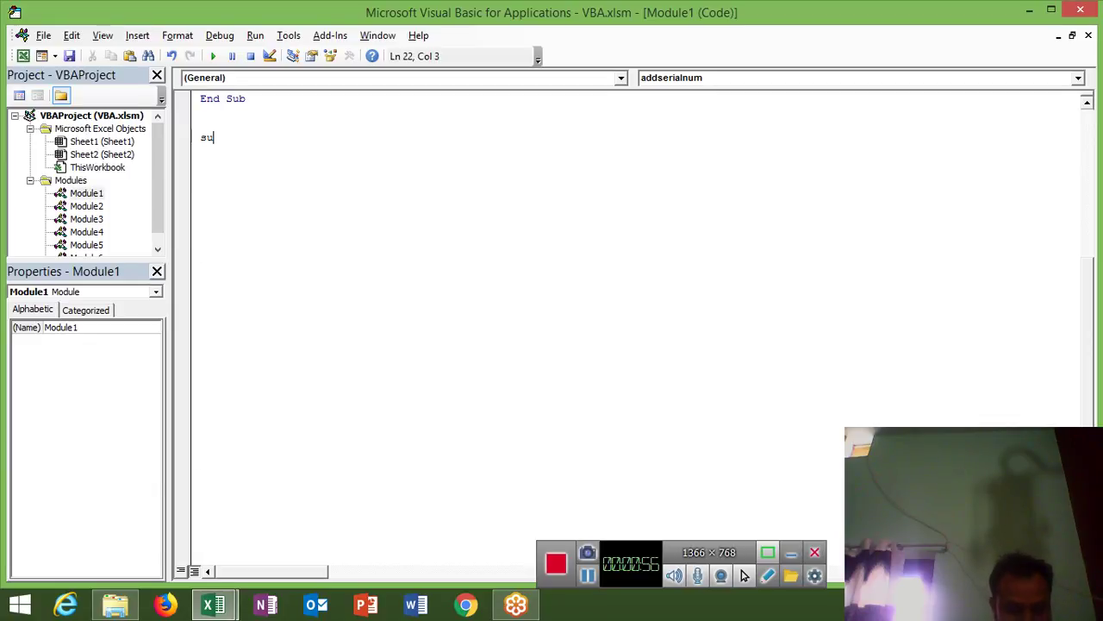
type("b rr")
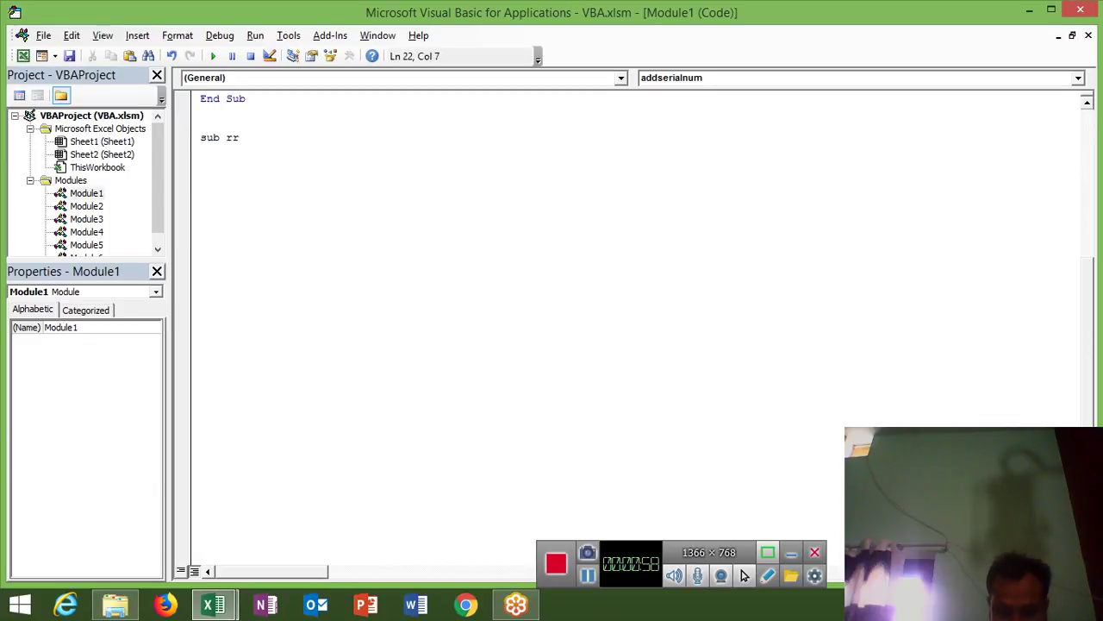
type("(")
key("BackSpace")
key("BackSpace")
key("BackSpace")
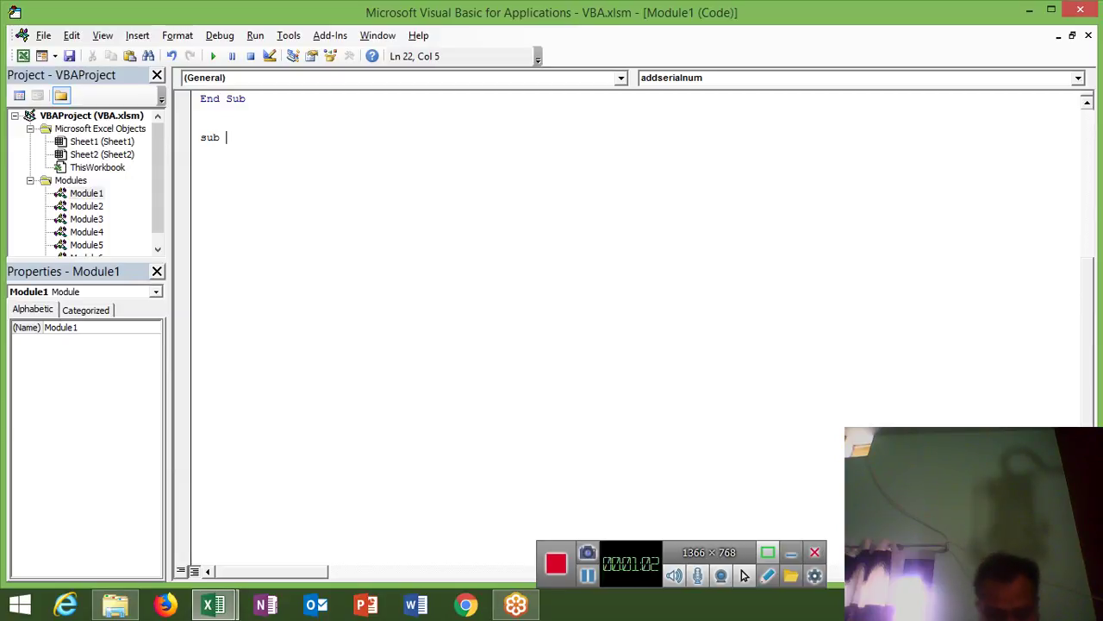
type("insmu")
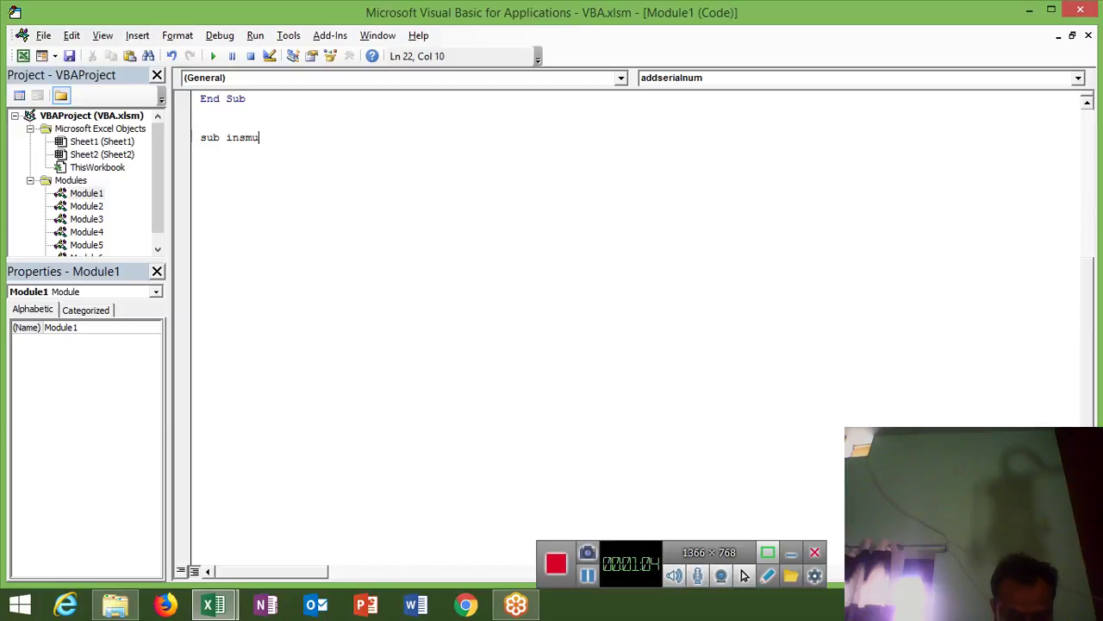
type("lt")
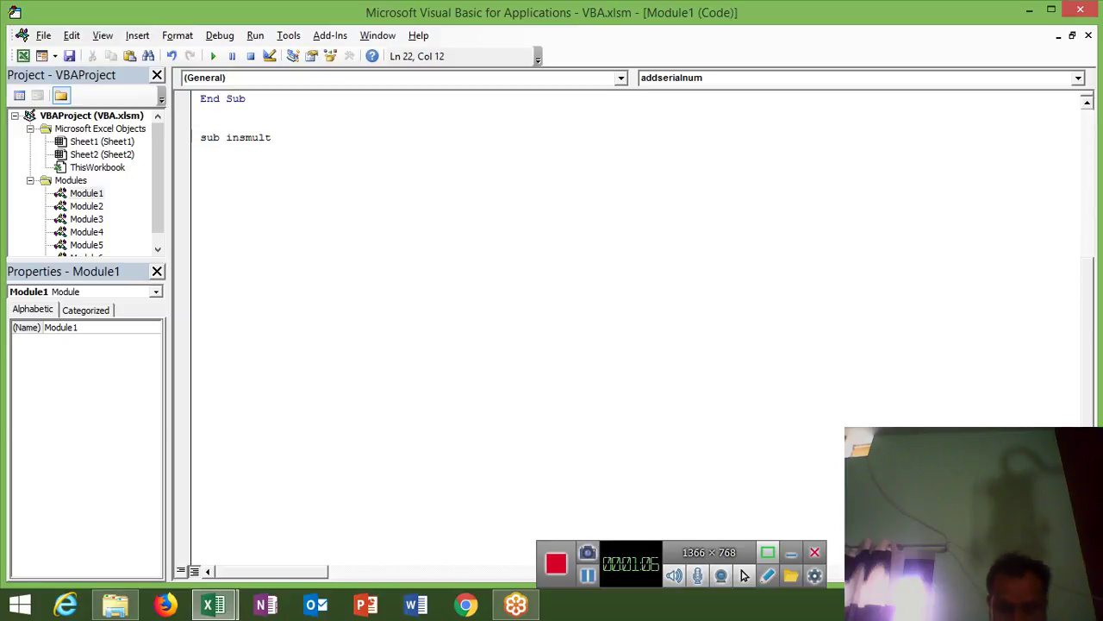
type("()")
key("Return")
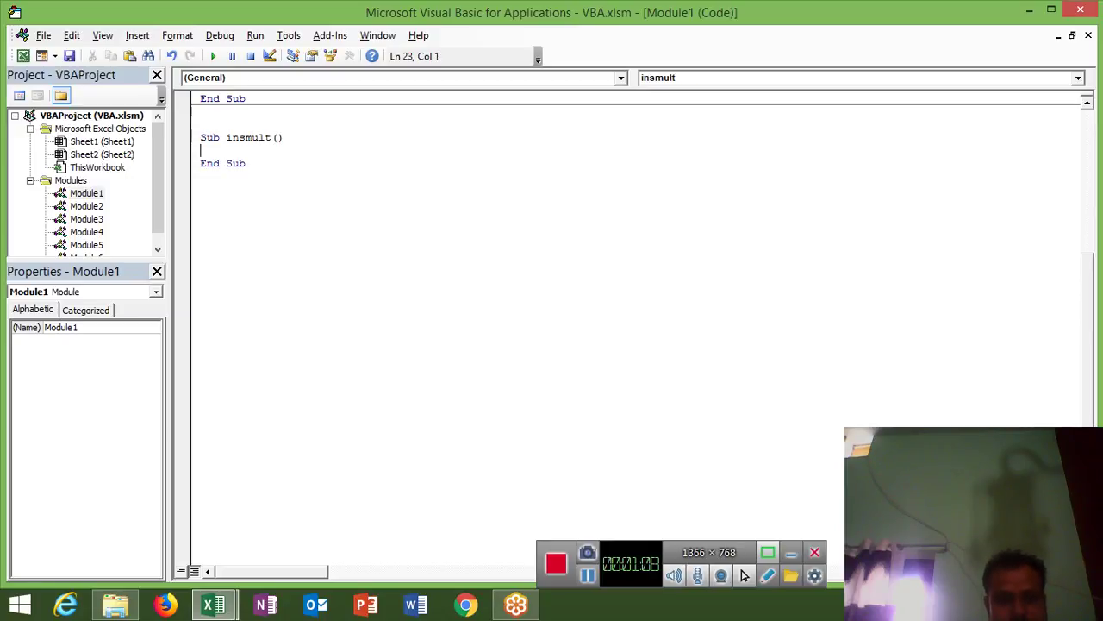
key("Return")
key("Return")
key("Return")
key("Up")
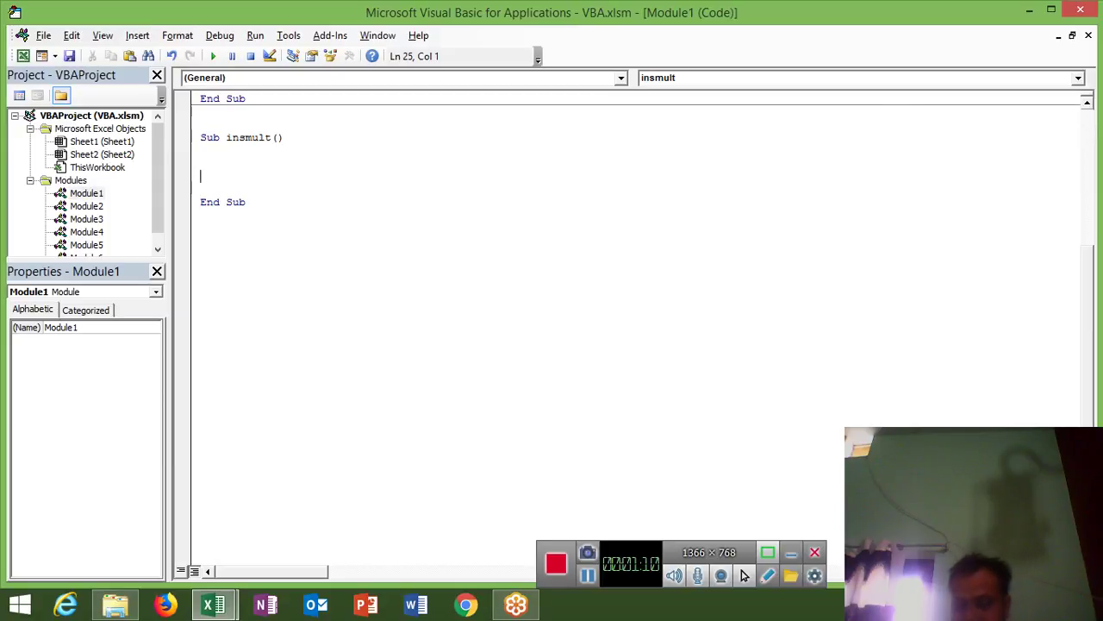
key("Up")
- Declare Dim i, j As Integer in insmult and return to Excel
type("d")
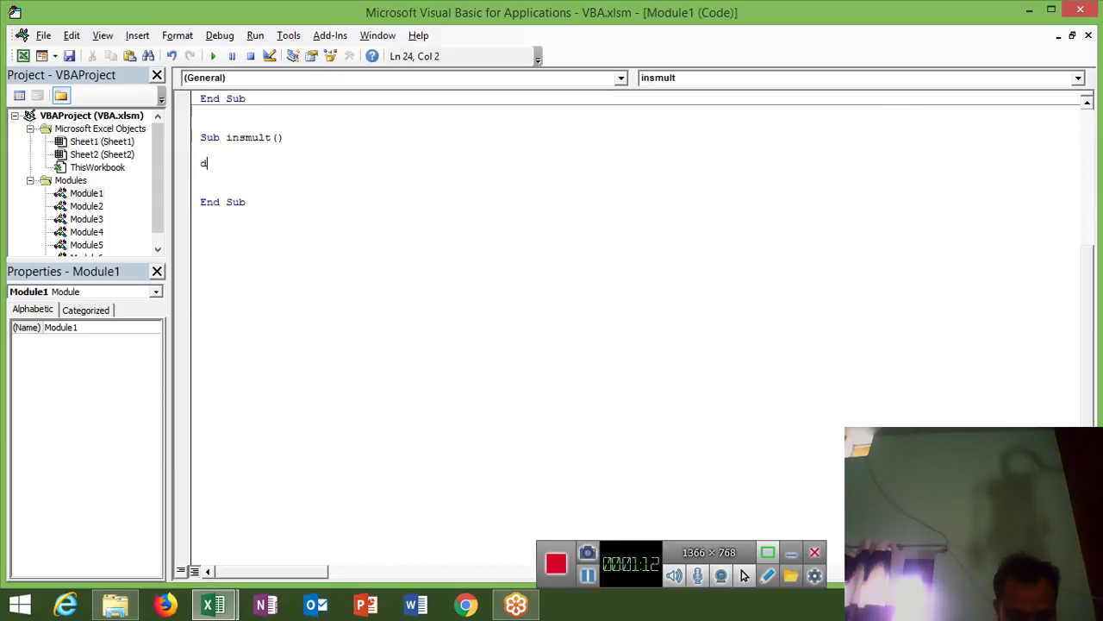
type("im ")
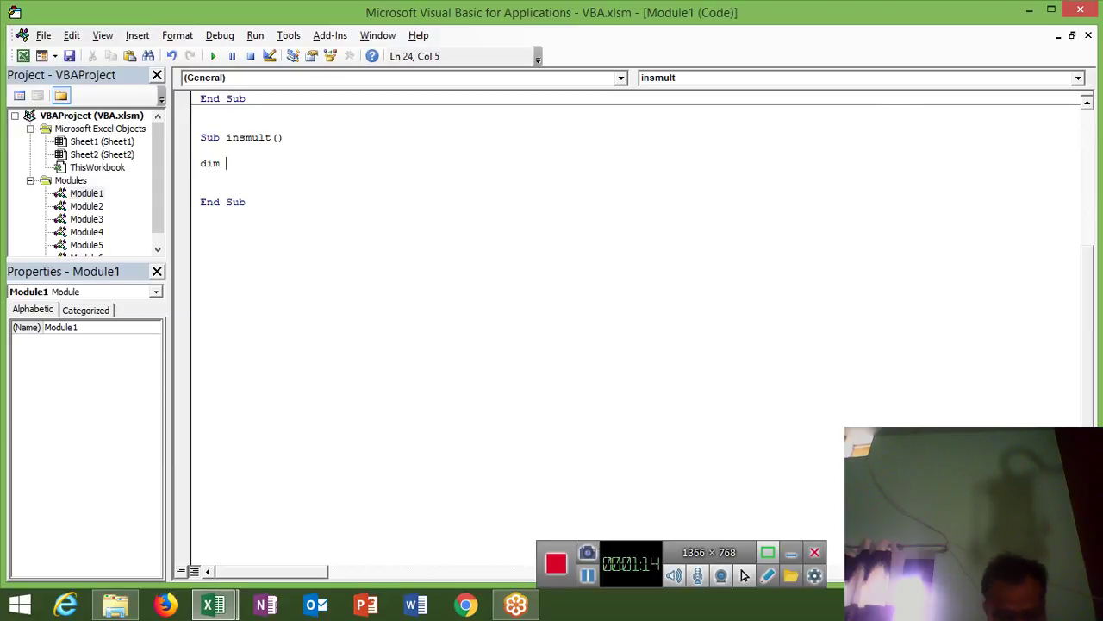
type("i,j")
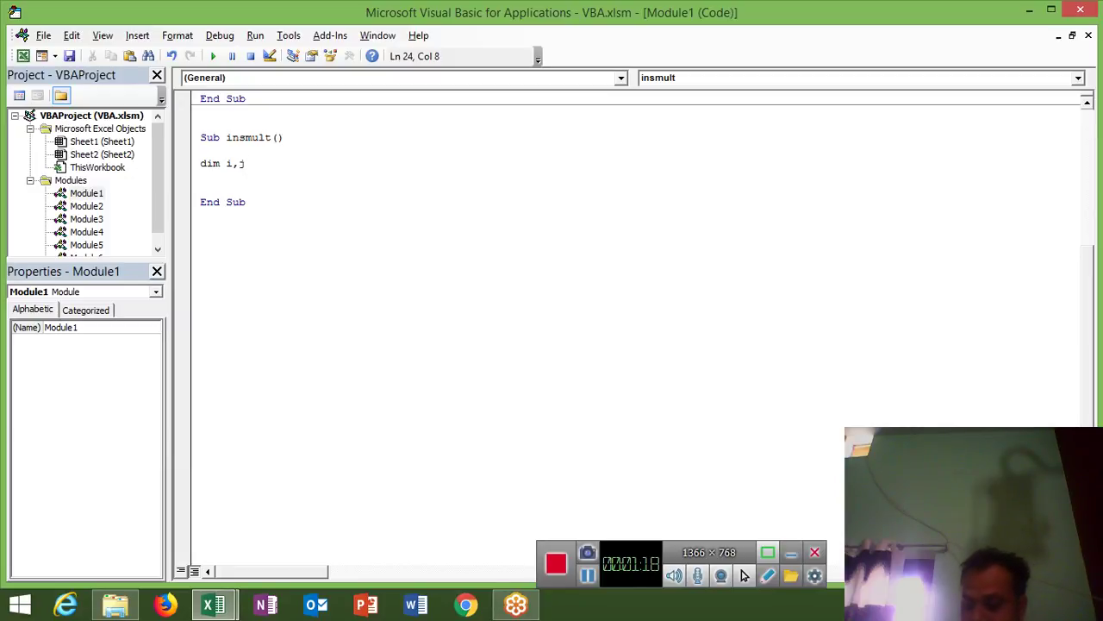
type(" as ")
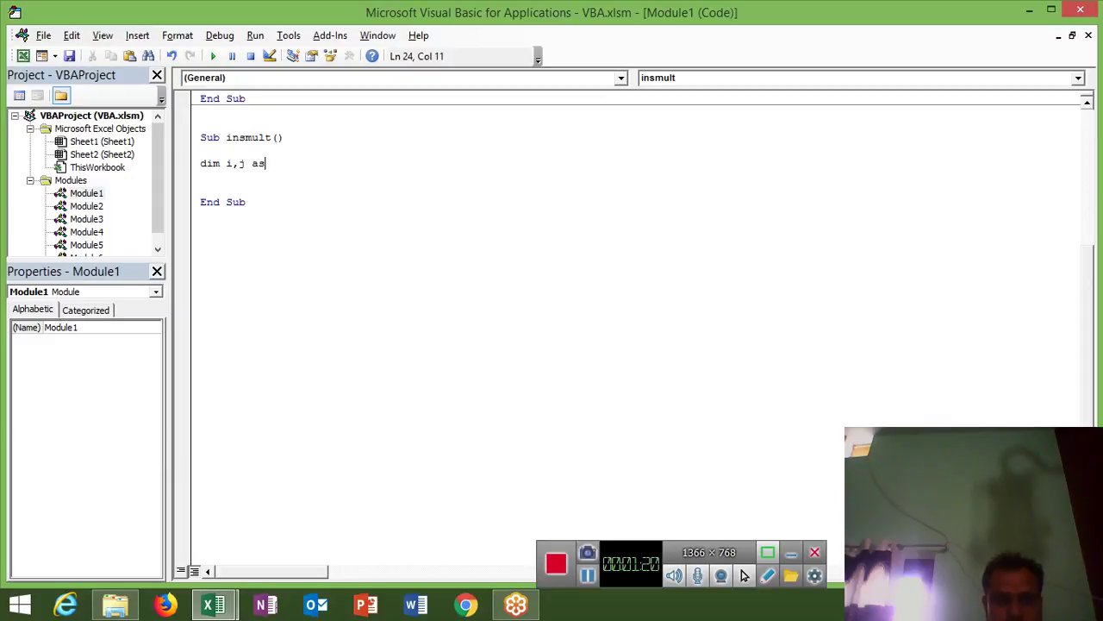
type("in")
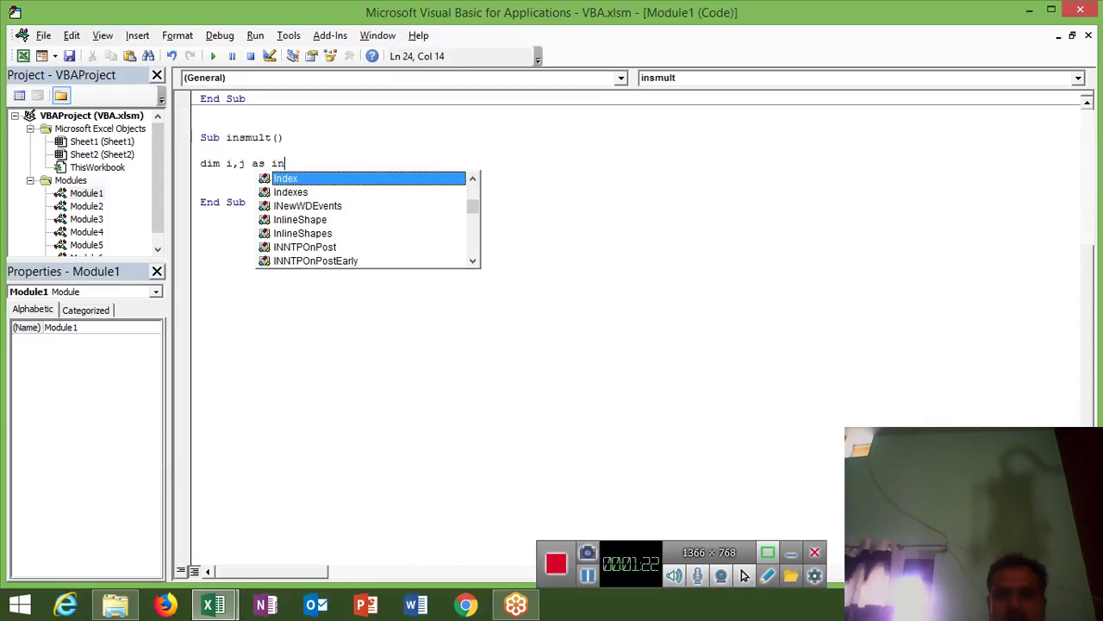
type("t")
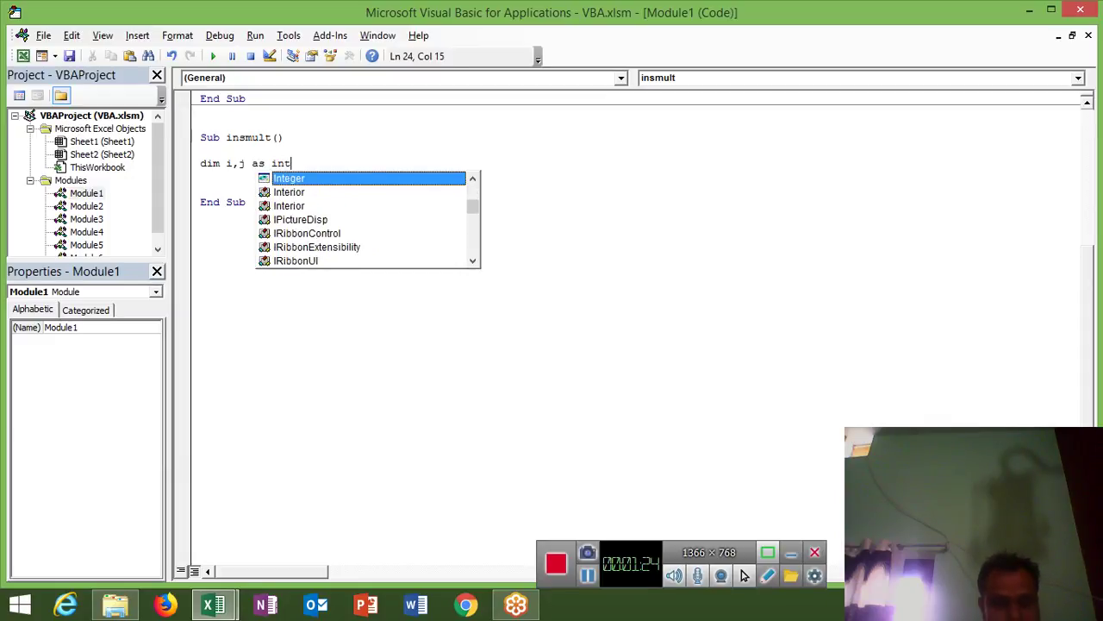
key("Tab")
key("Return")
key("Return")
key("Return")
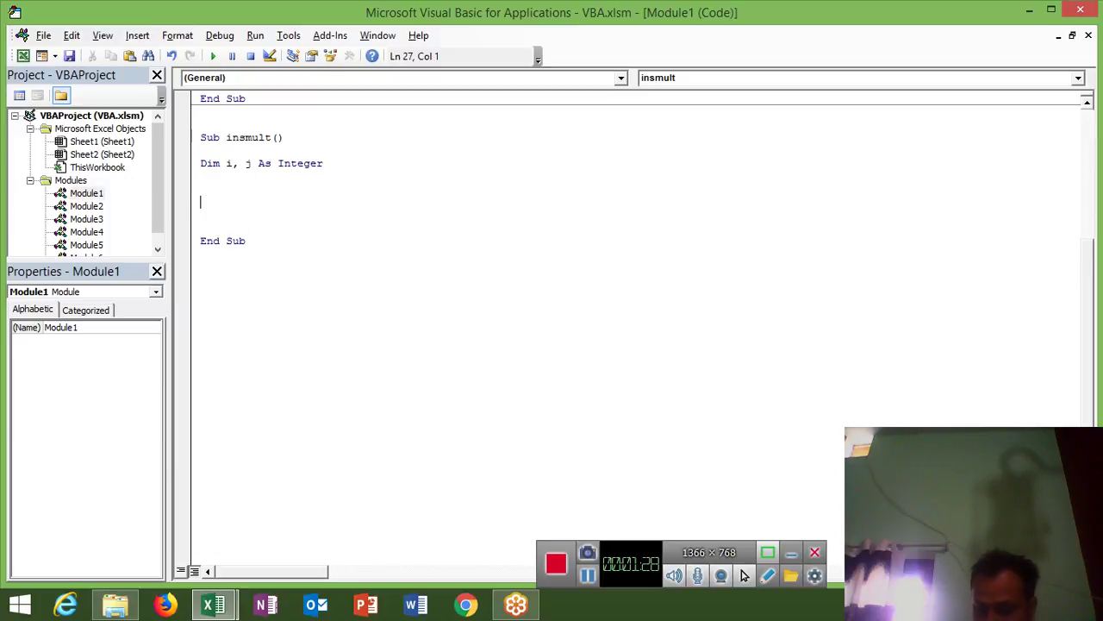
left_click(200, 189)
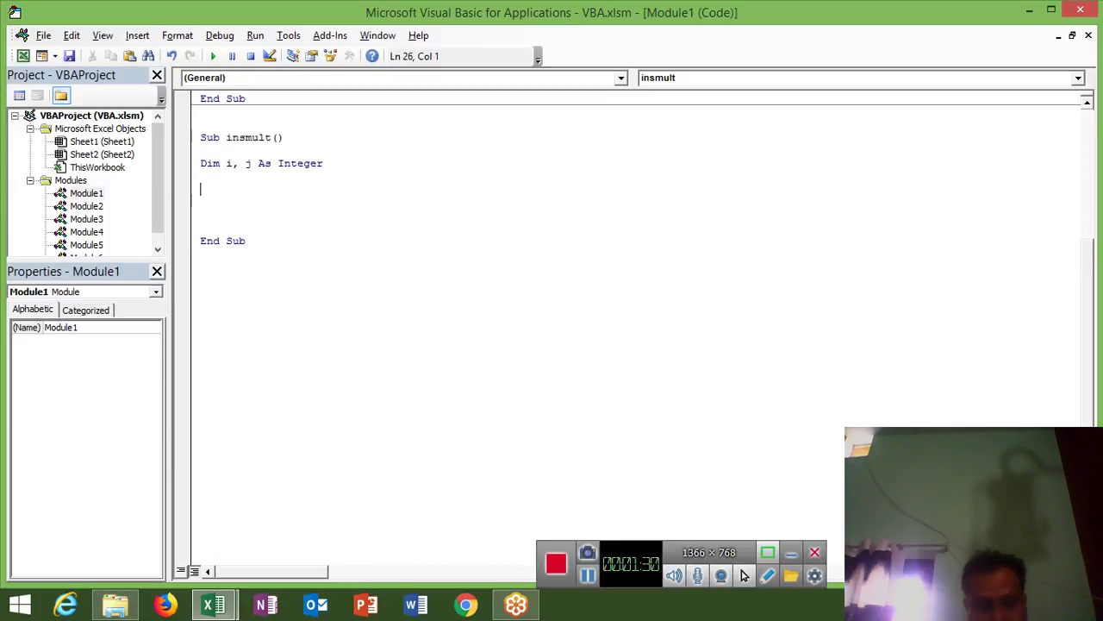
key("alt+Tab")
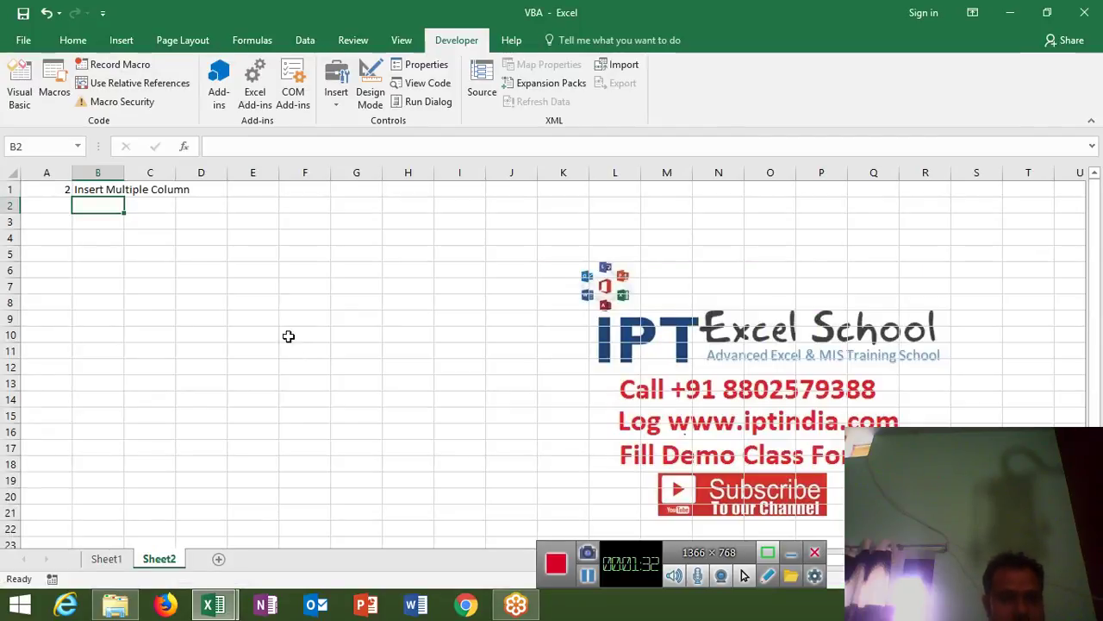
- Select cell E2, then add ActiveCell.EntireColumn.Select to the insmult macro
left_click(265, 208)
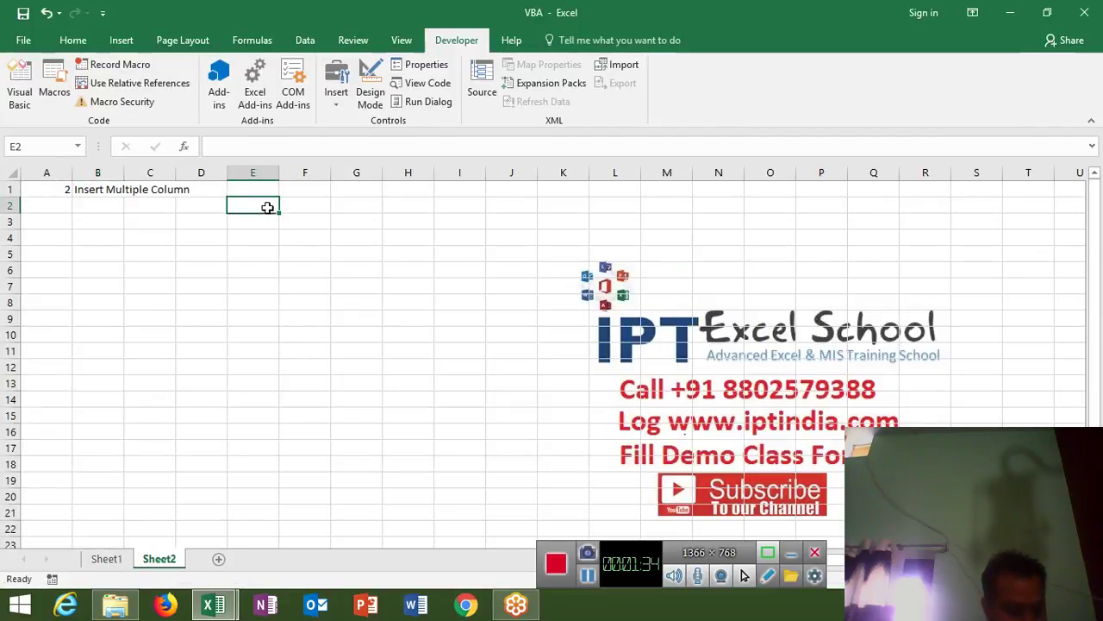
key("alt+Tab")
key("alt+Tab")
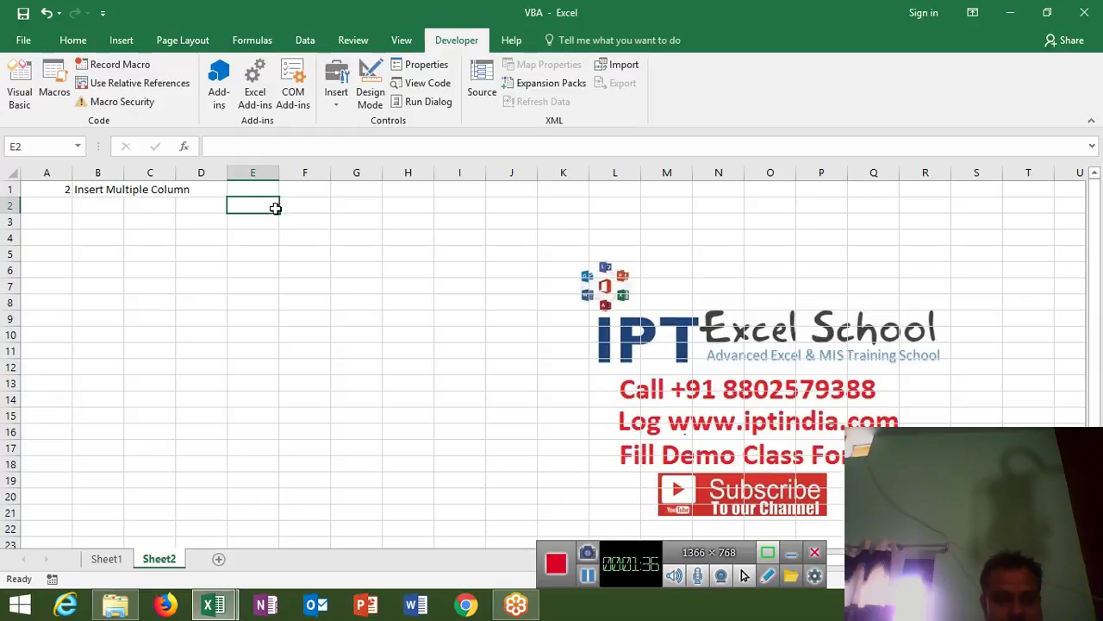
key("alt+Tab")
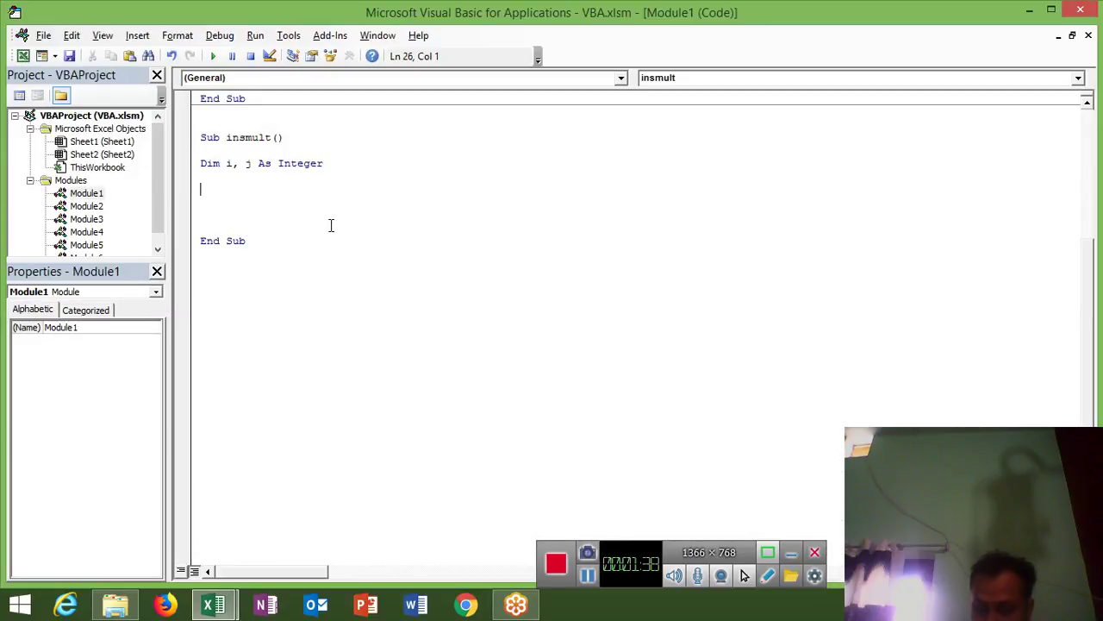
type("activ")
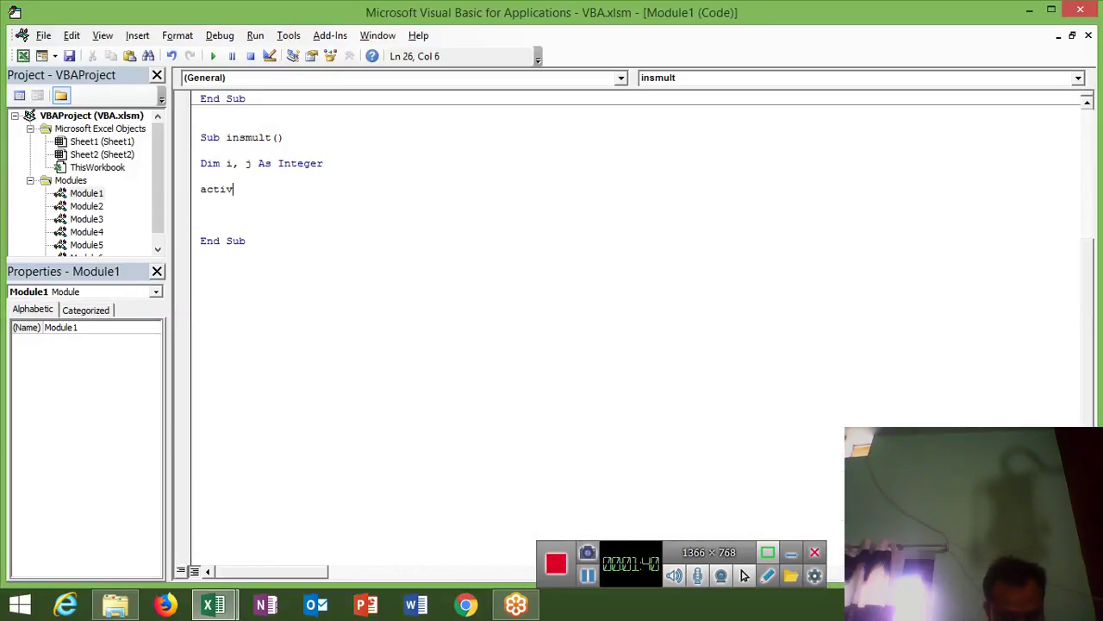
type("ecell.")
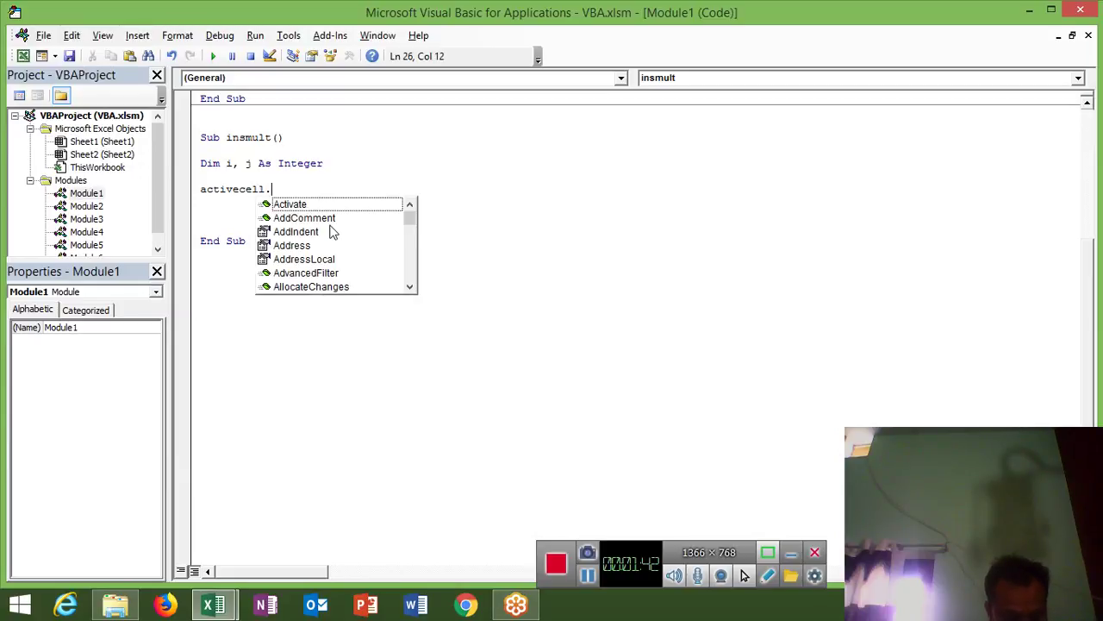
type("en")
double_click(330, 220)
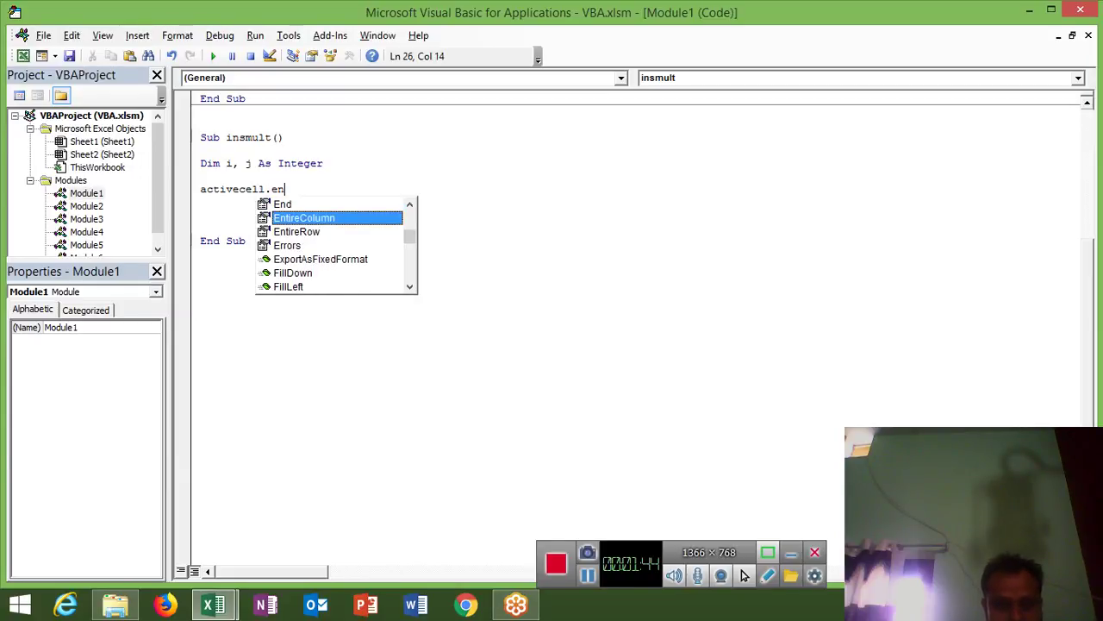
type(".se")
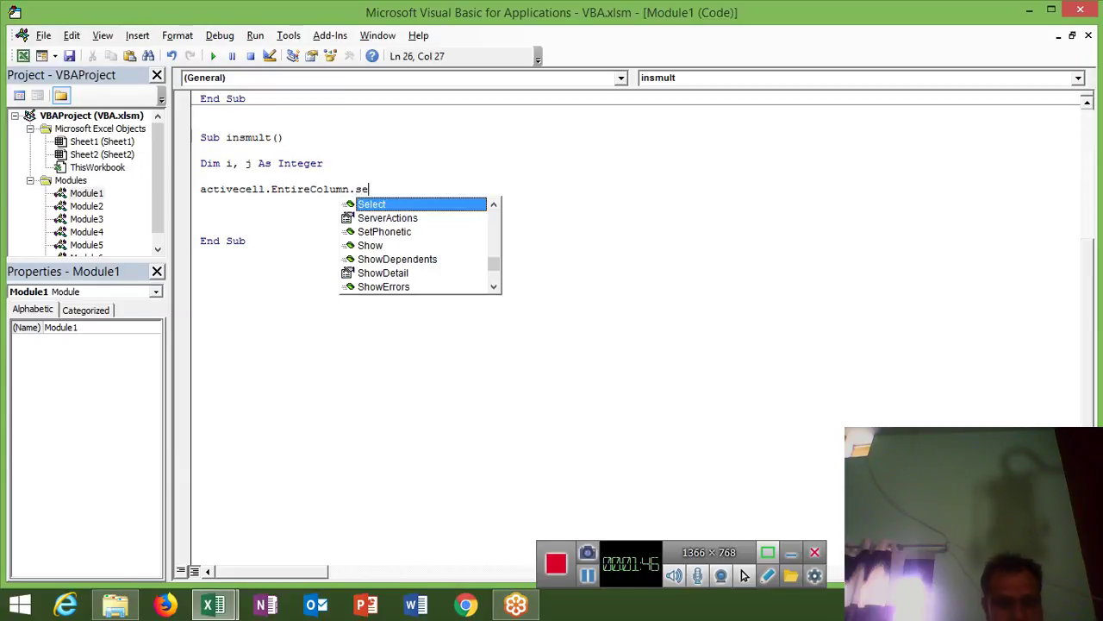
key("Tab")
key("Return")
- Run the macro with Ctrl+Shift+I to select column E, then start a new code line
key("alt+F11")
key("ctrl+shift+i")
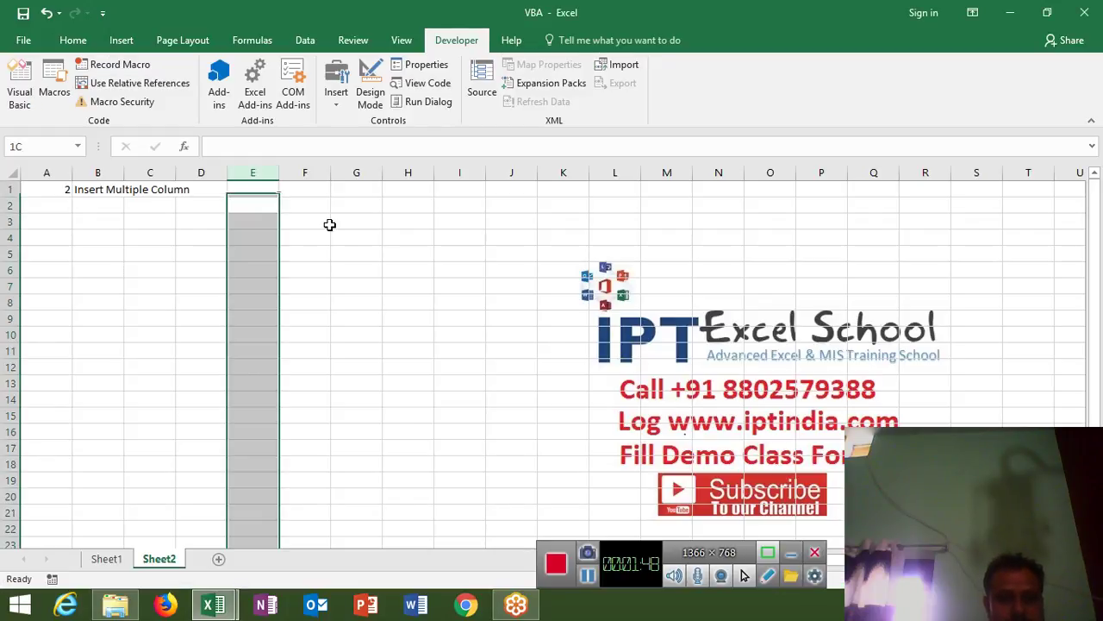
key("alt+Tab")
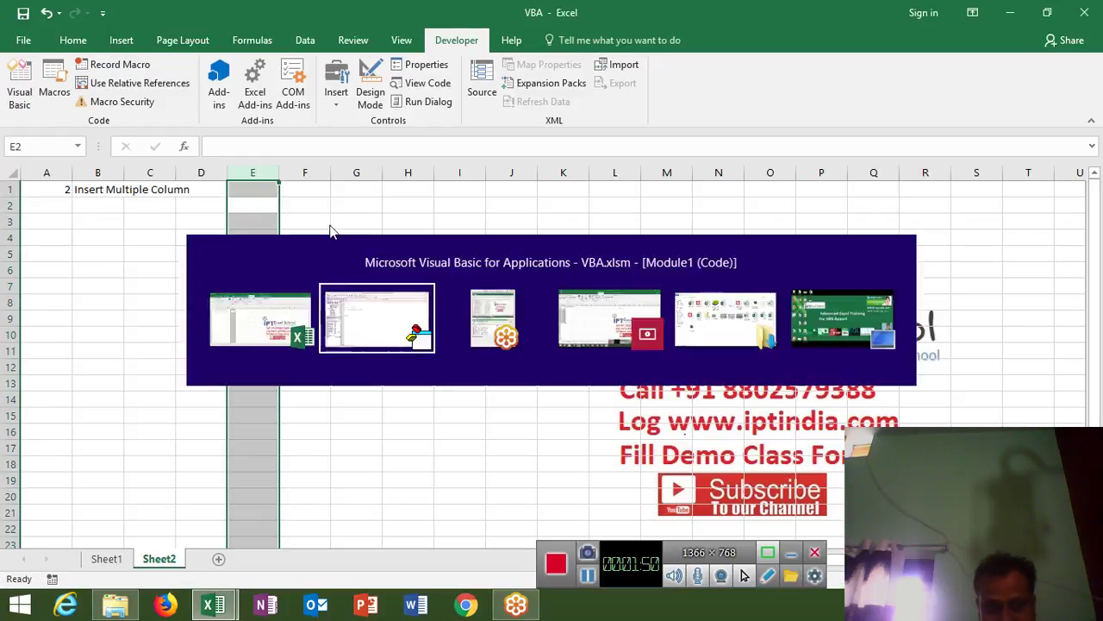
key("Return")
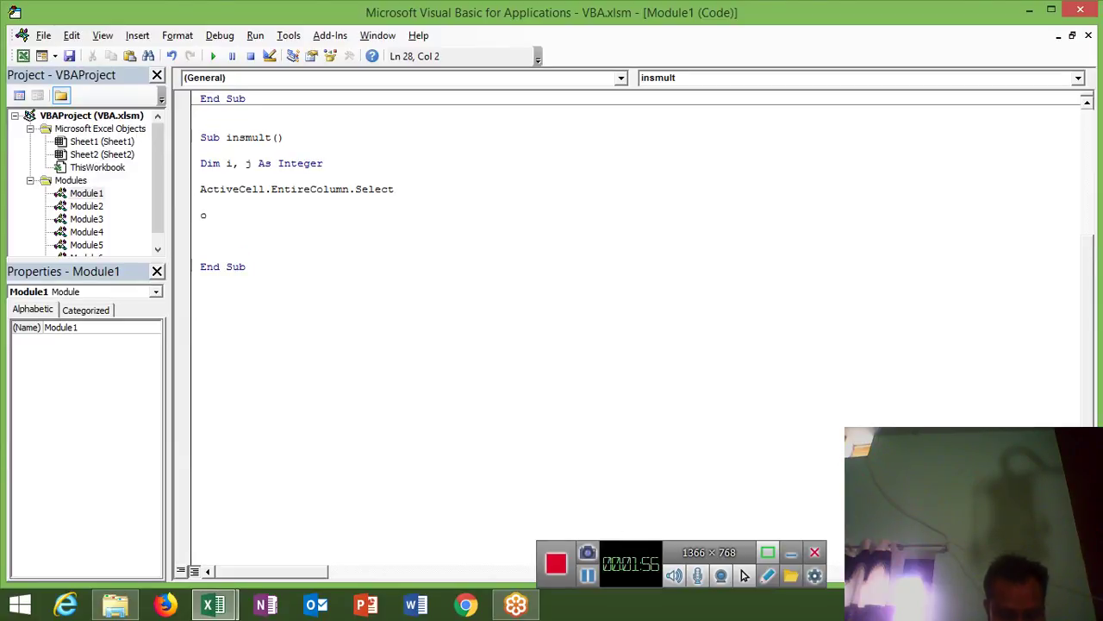
- Add an 'On Error GoTo last' line to insmult, followed by blank lines
type("n error")
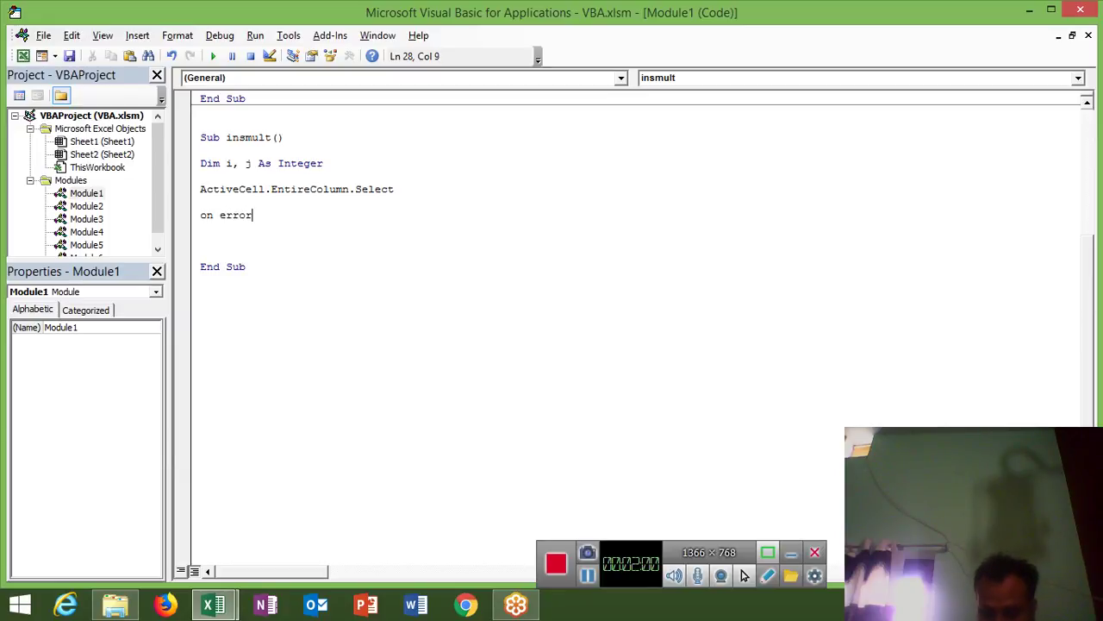
type(" go")
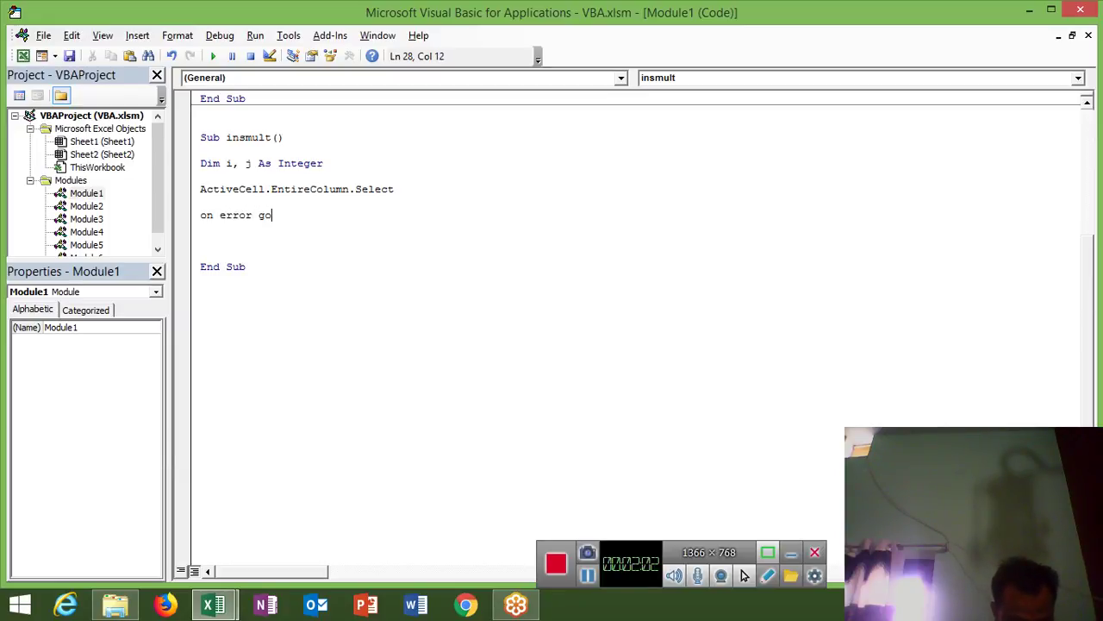
type("to ")
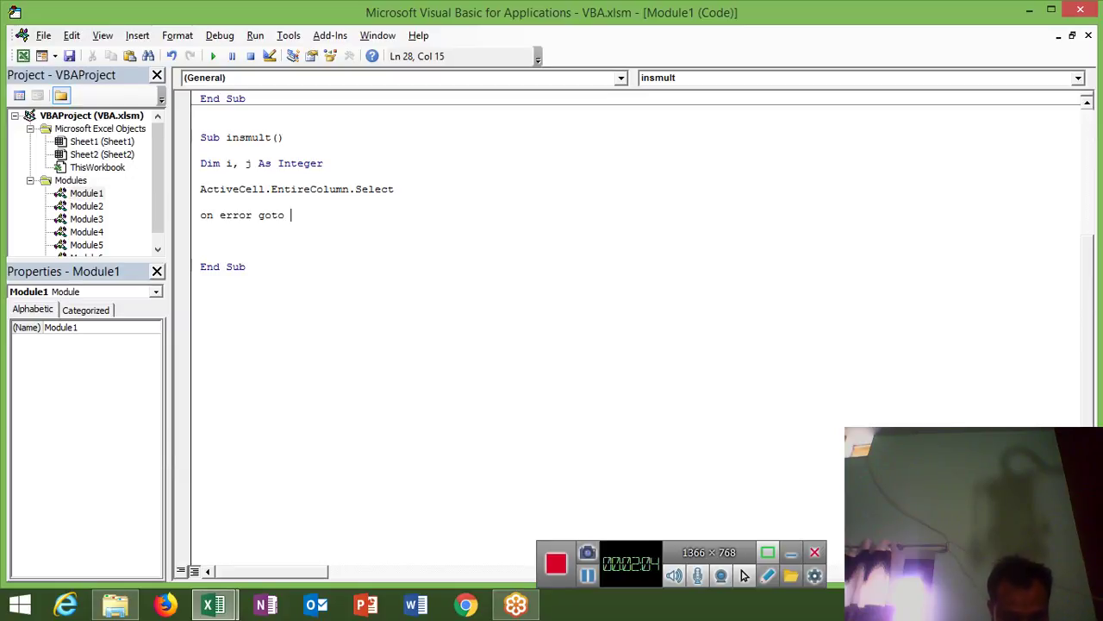
type("last")
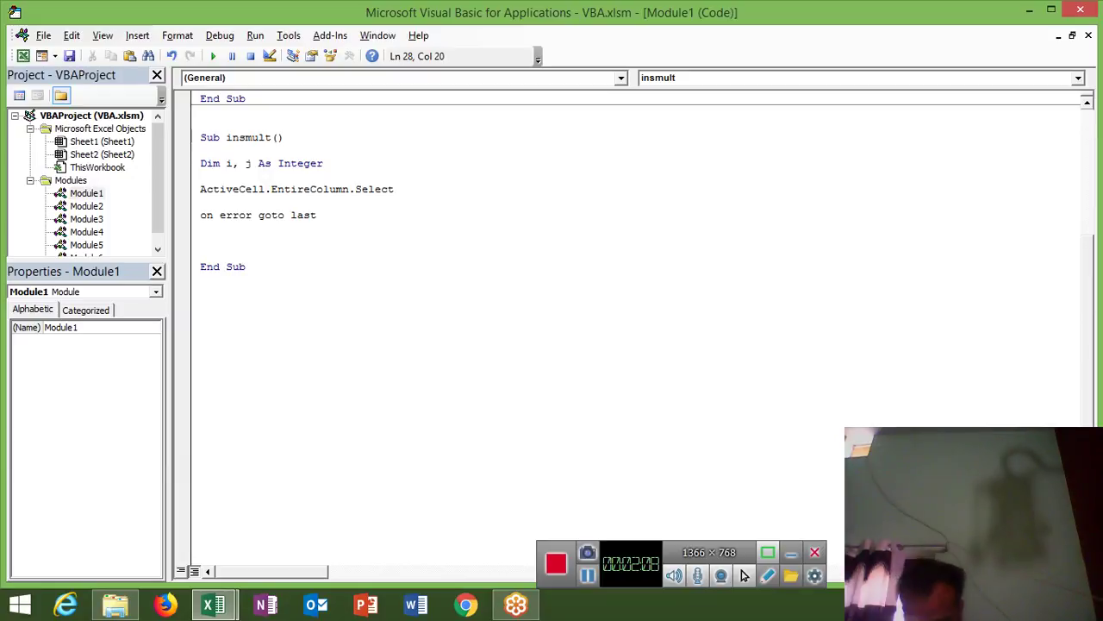
key("Return")
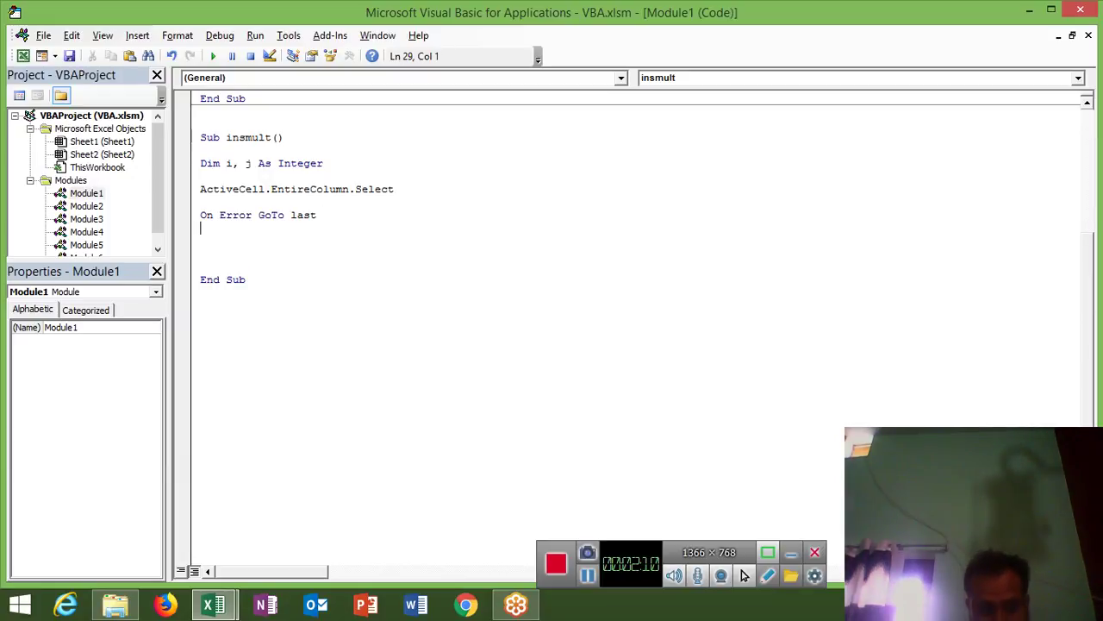
key("Return")
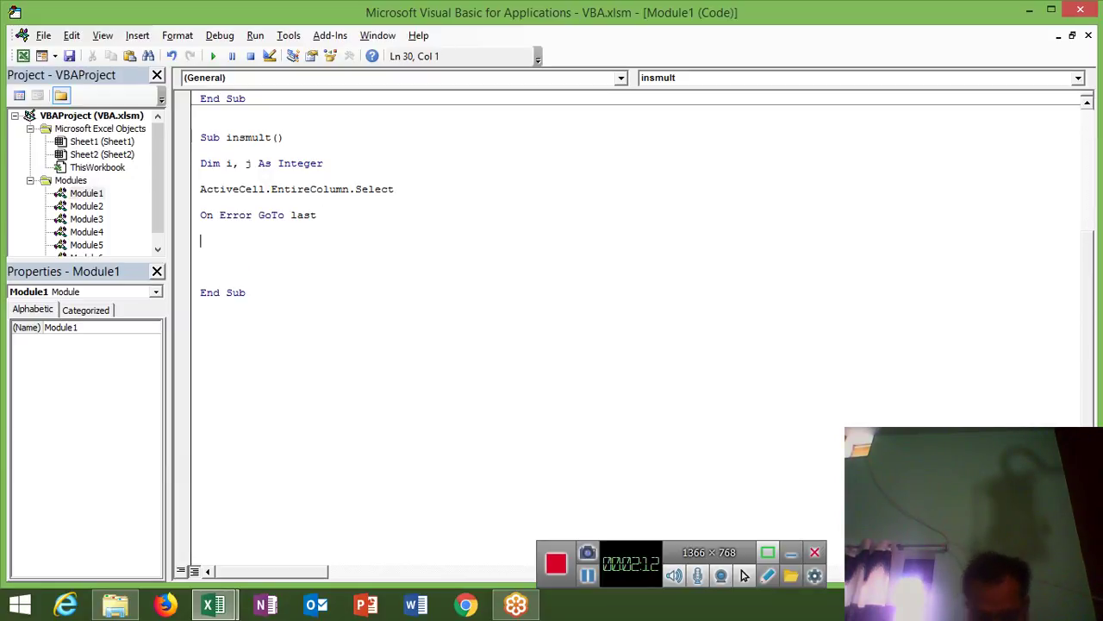
- Write i = InputBox("Enter Number of Column to insert", "Insert Column") in insmult
type("i=")
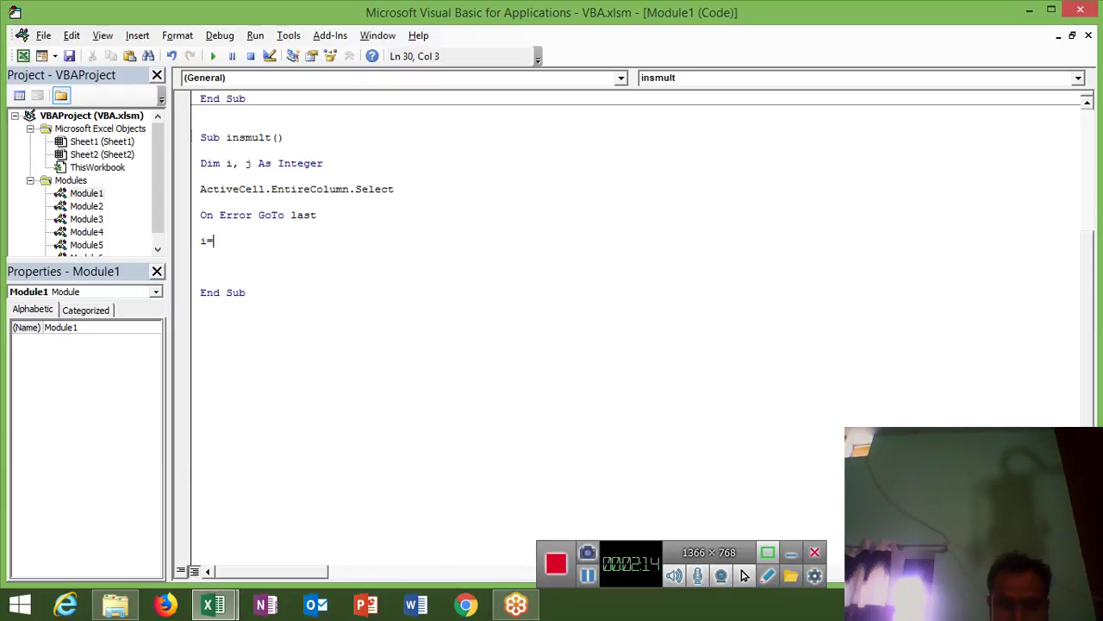
type("inpu")
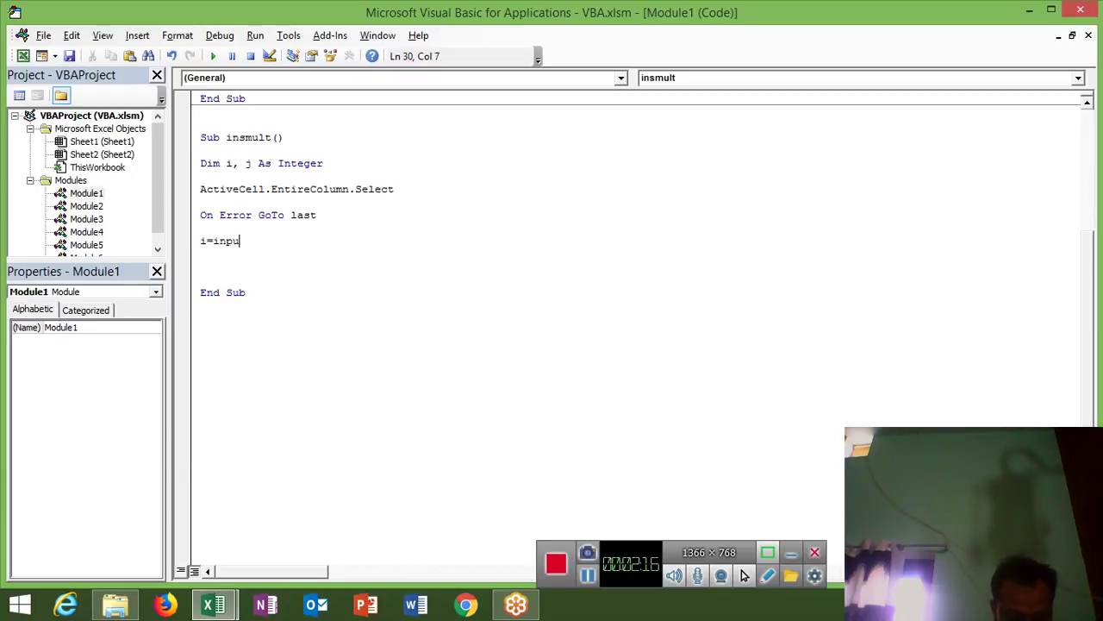
type("te")
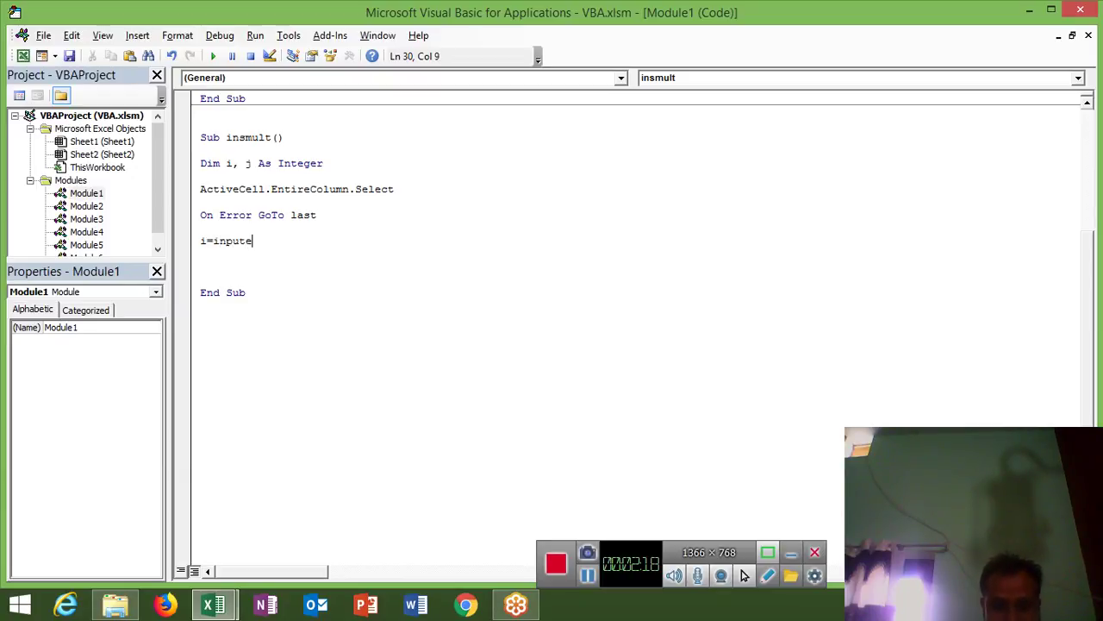
key("BackSpace")
type("bo")
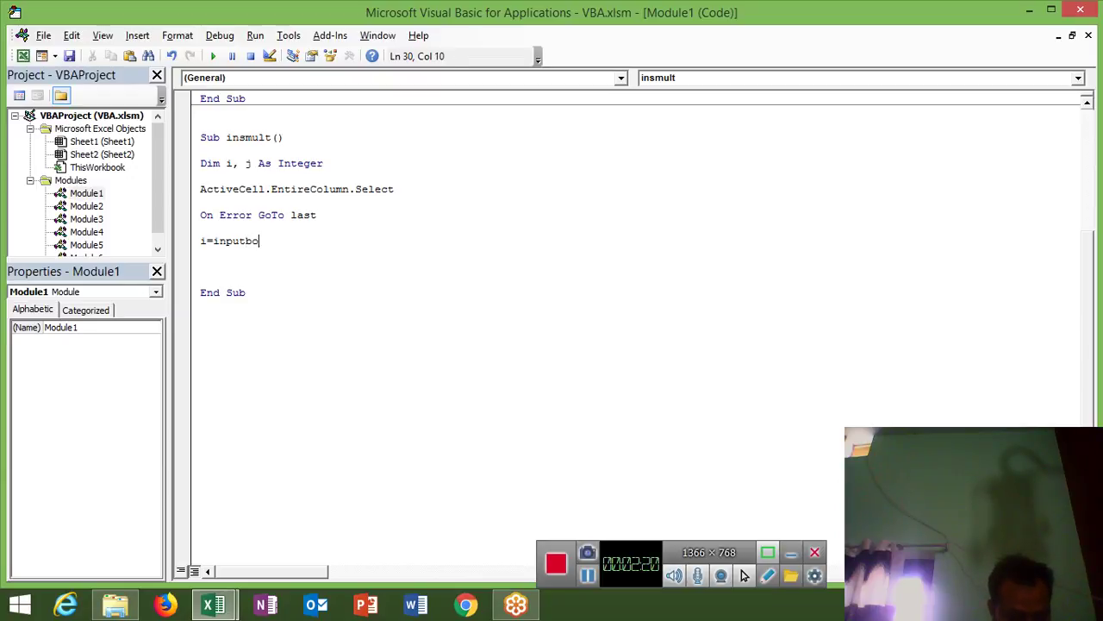
type("x(\"")
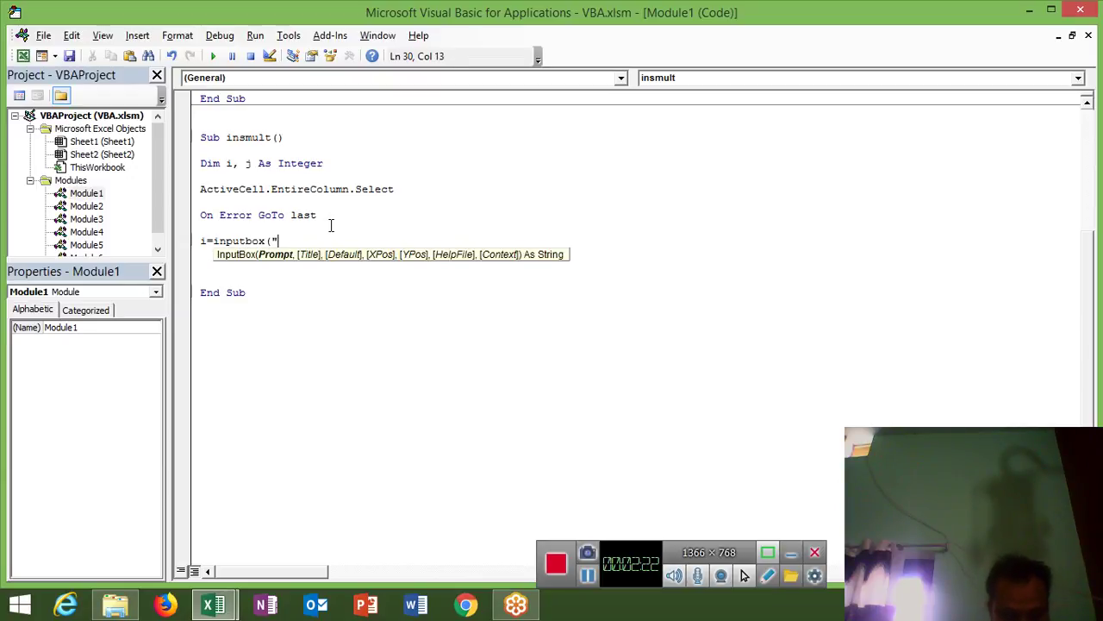
type("Enter ")
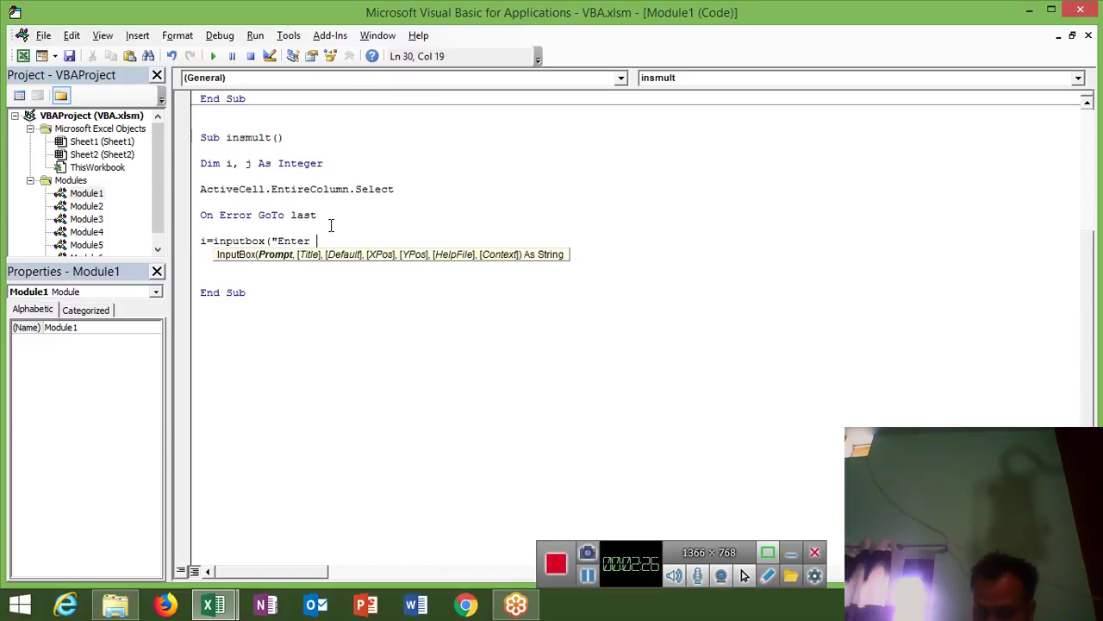
type("Nu")
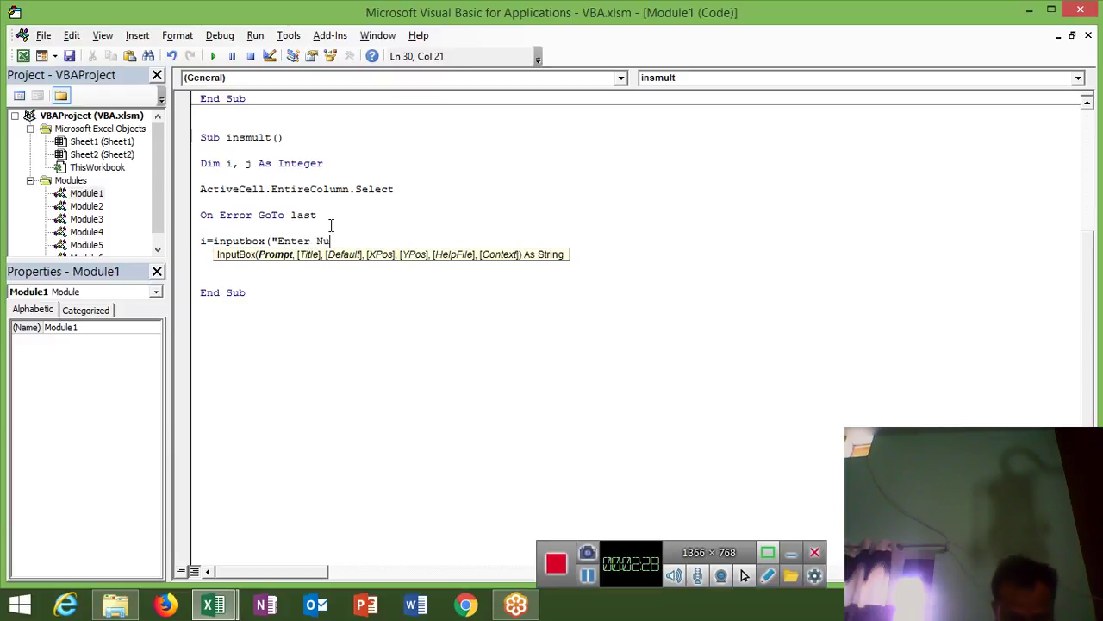
type("mber ")
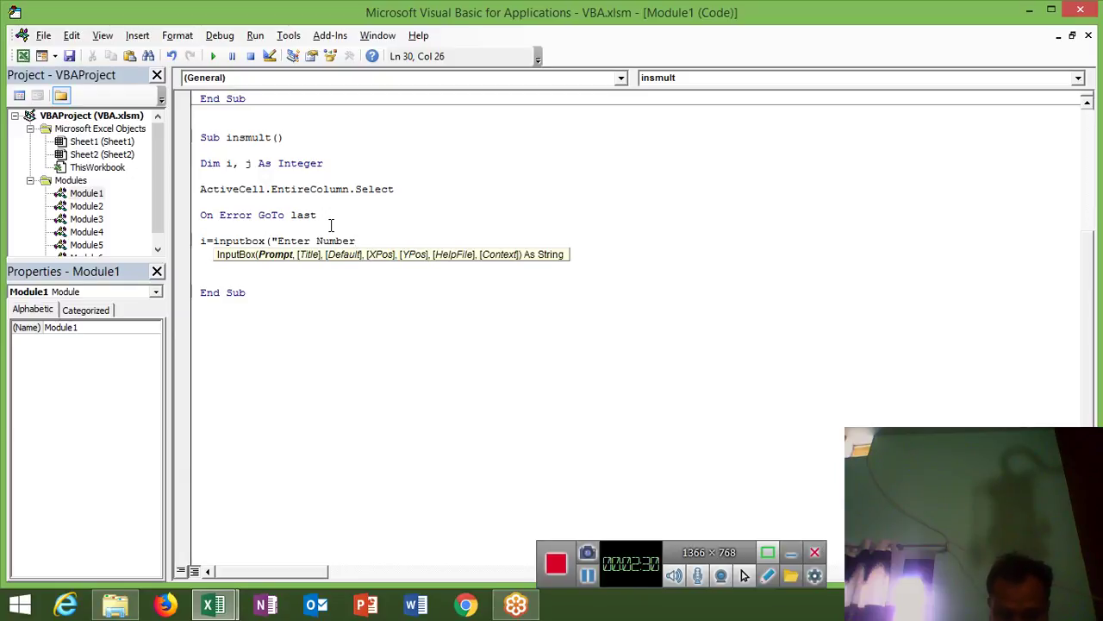
type("f")
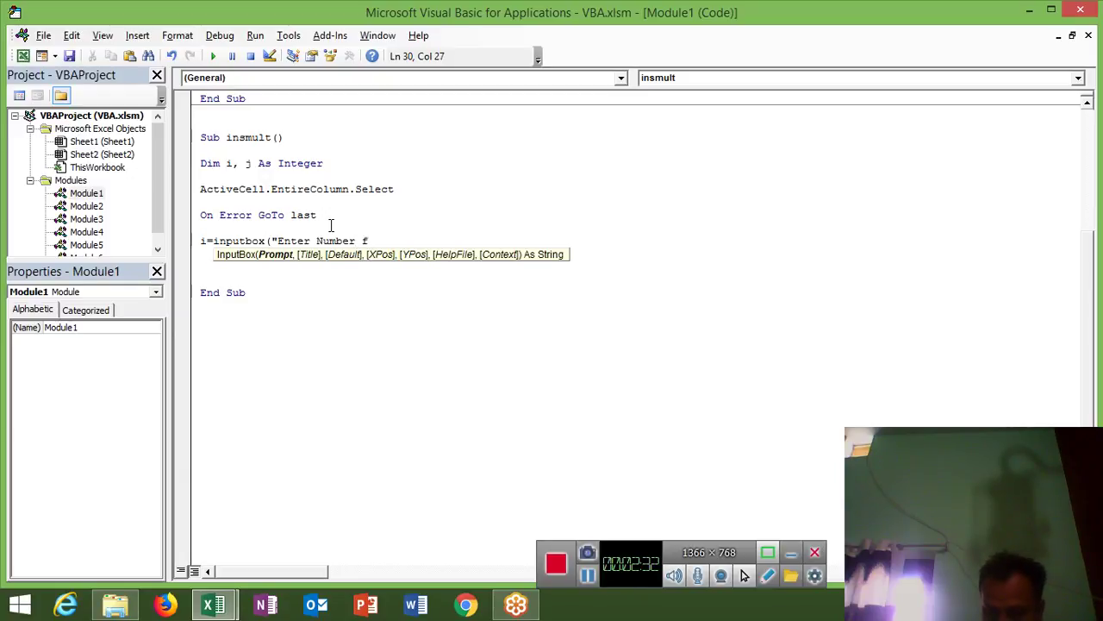
key("BackSpace")
type("of ")
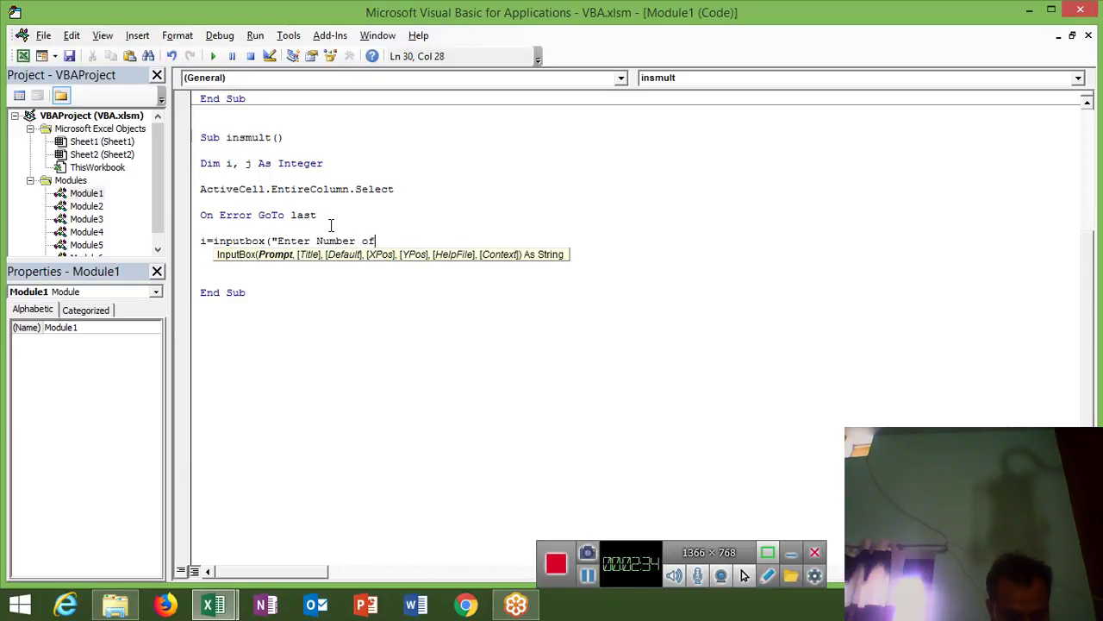
type("Col")
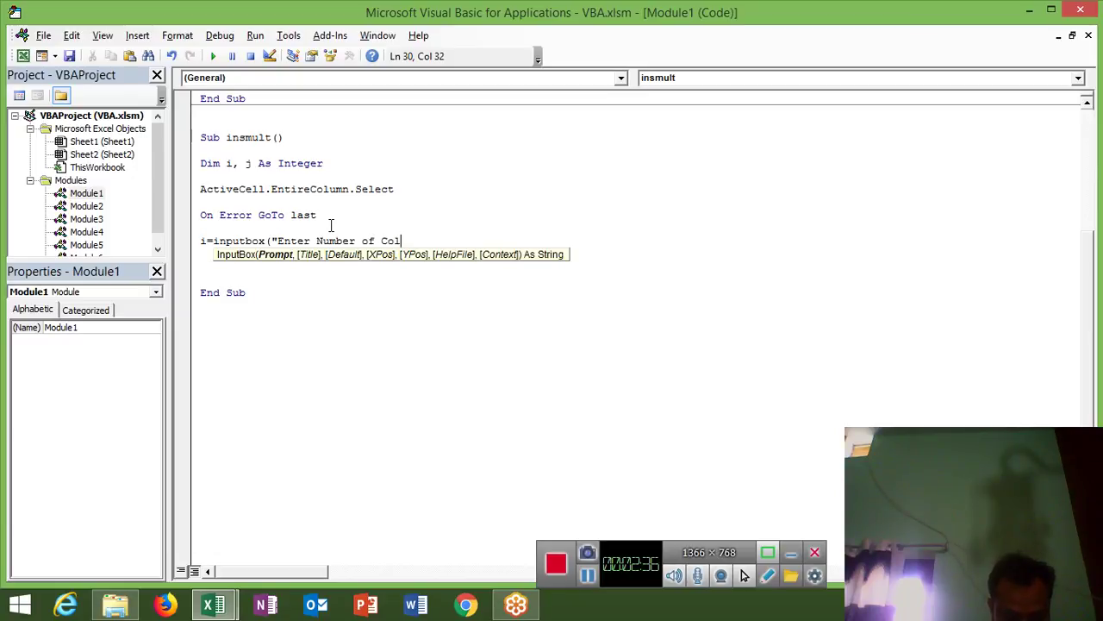
type("umn ")
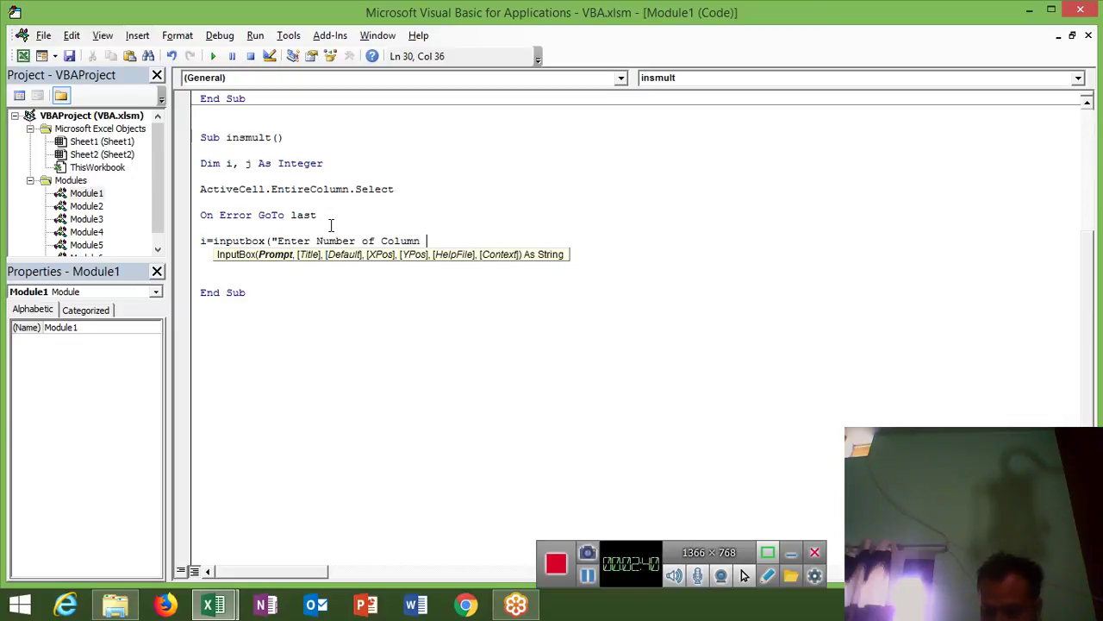
type("to in")
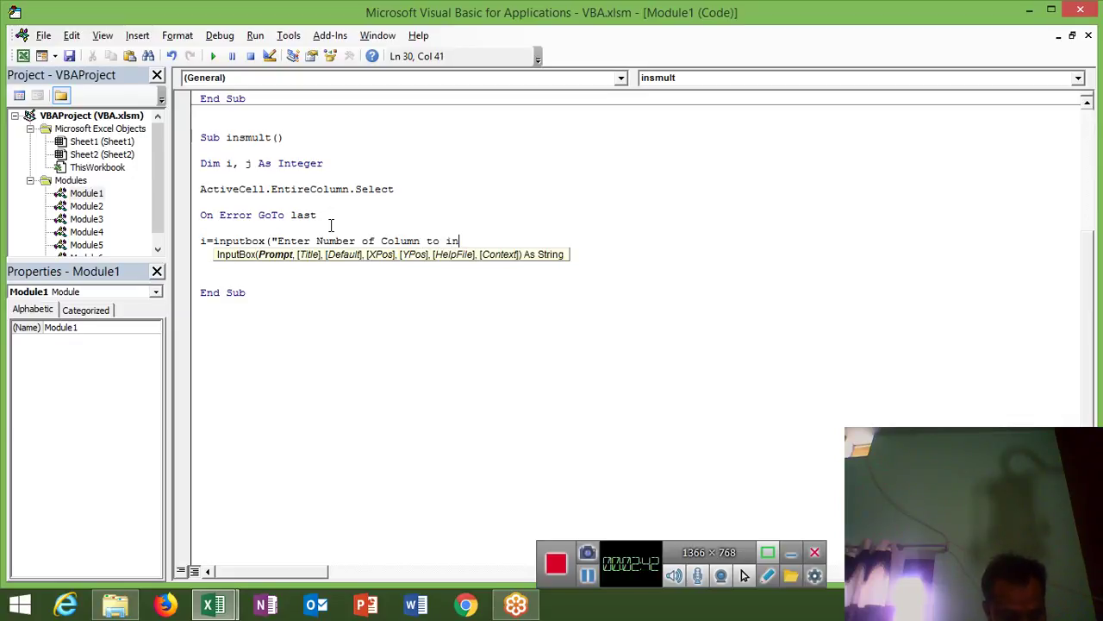
type("sert:\"")
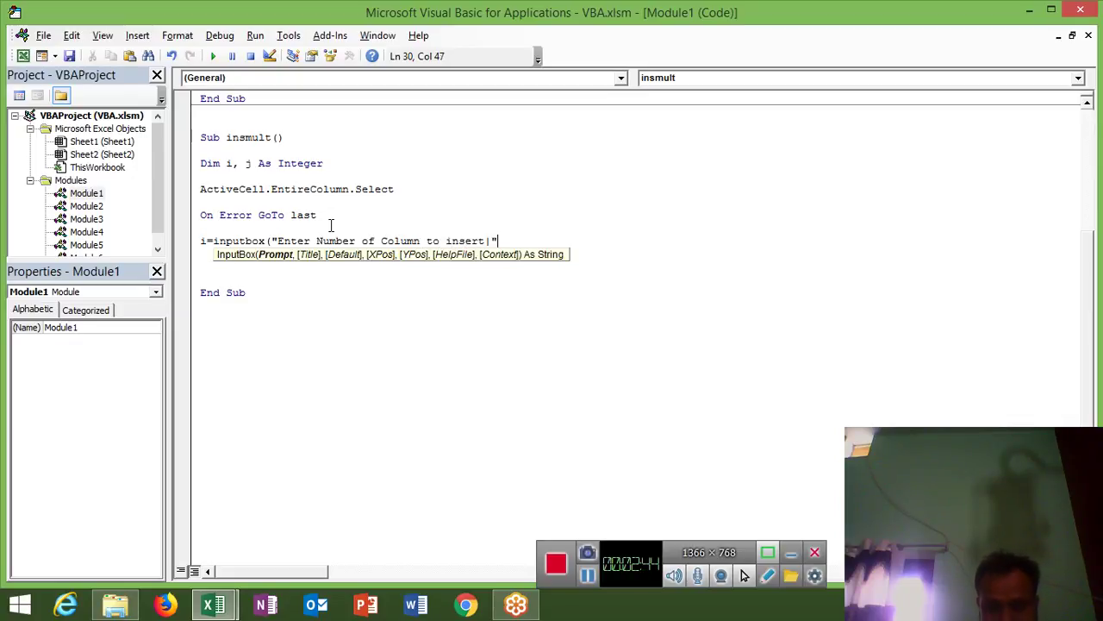
key("BackSpace")
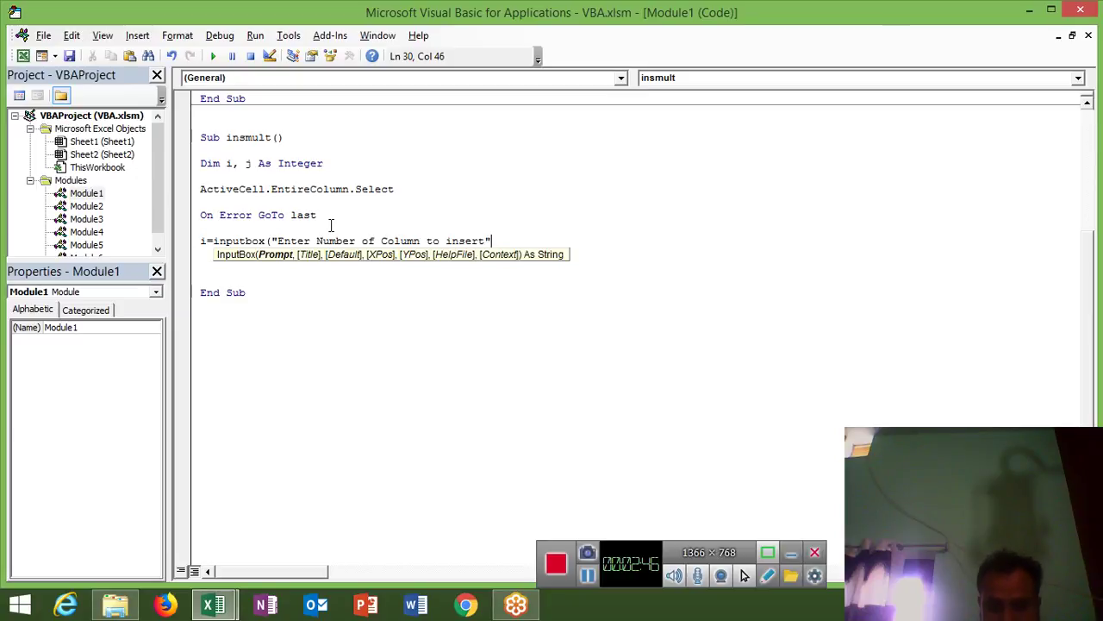
type("insert\", \"")
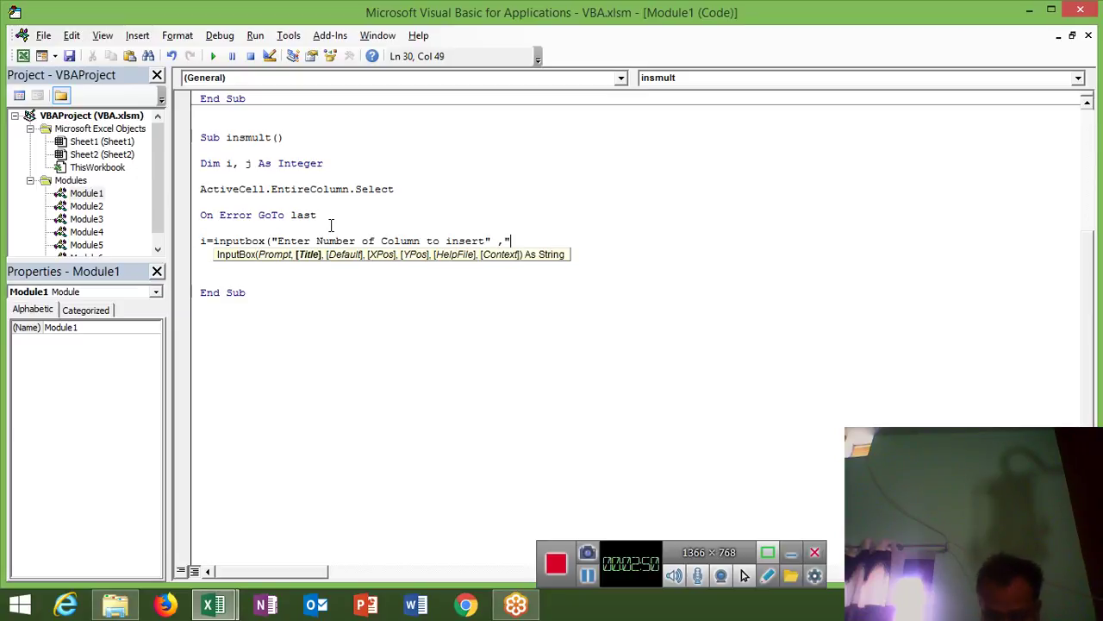
type("Inser")
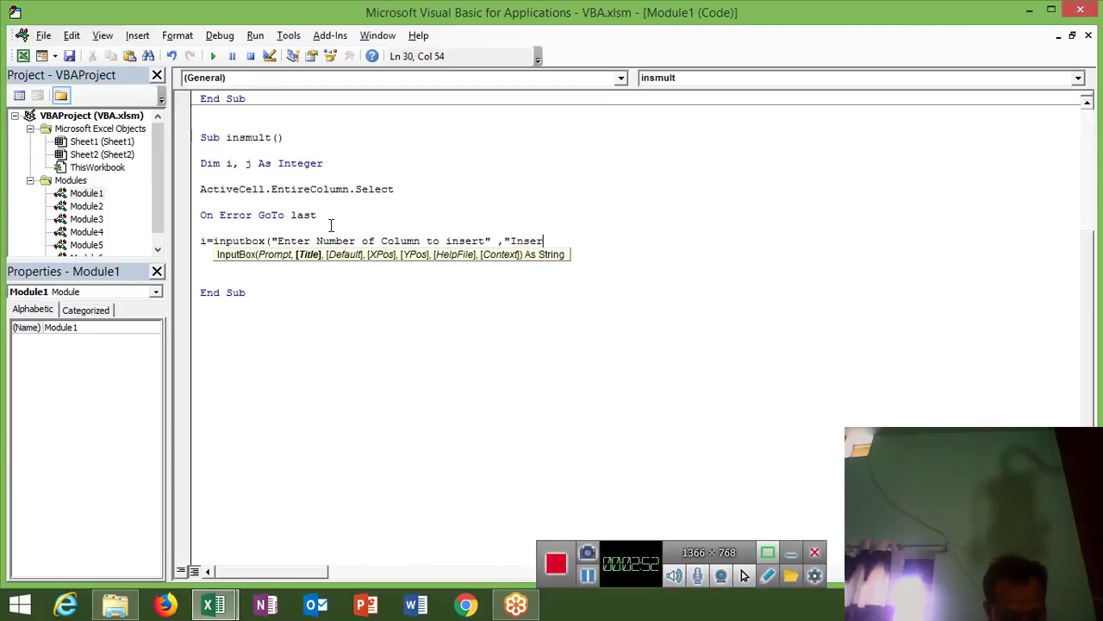
type("t ")
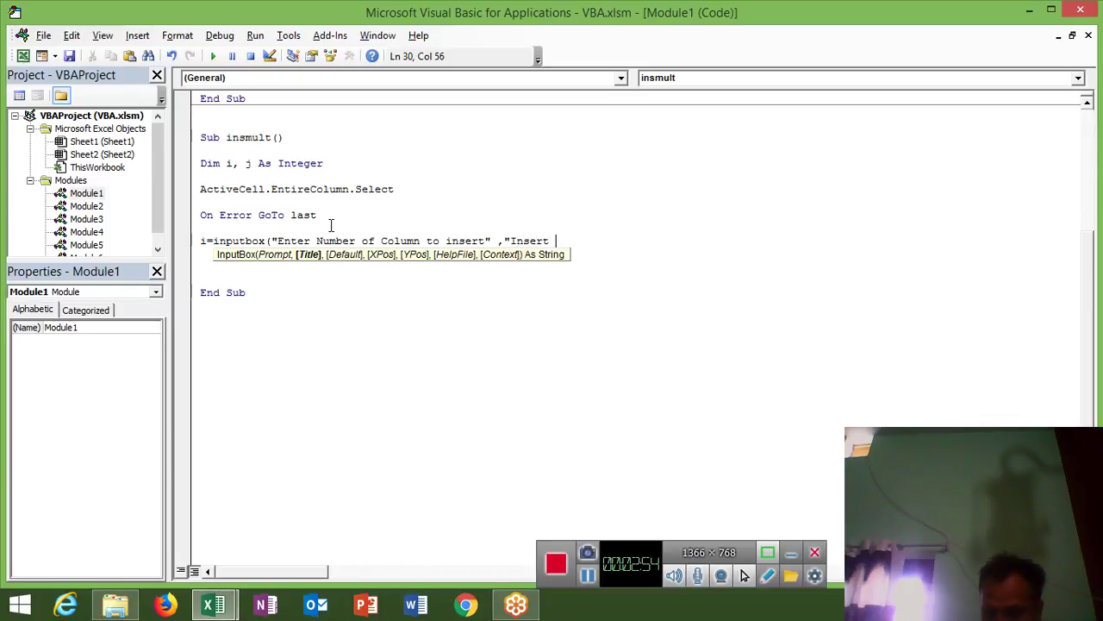
type("Col")
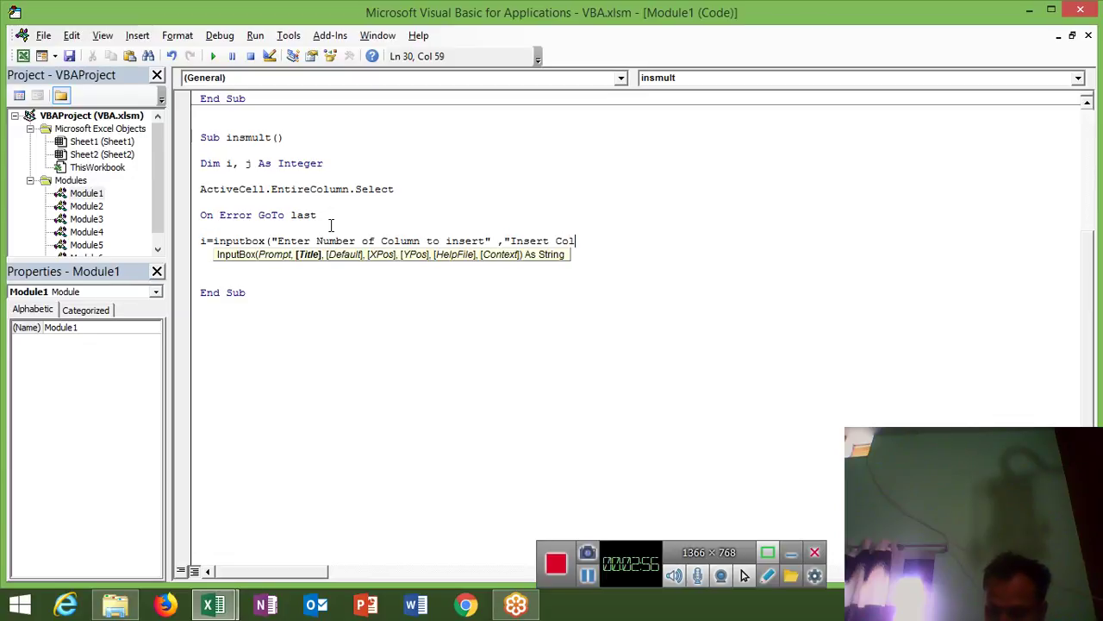
type("umn")
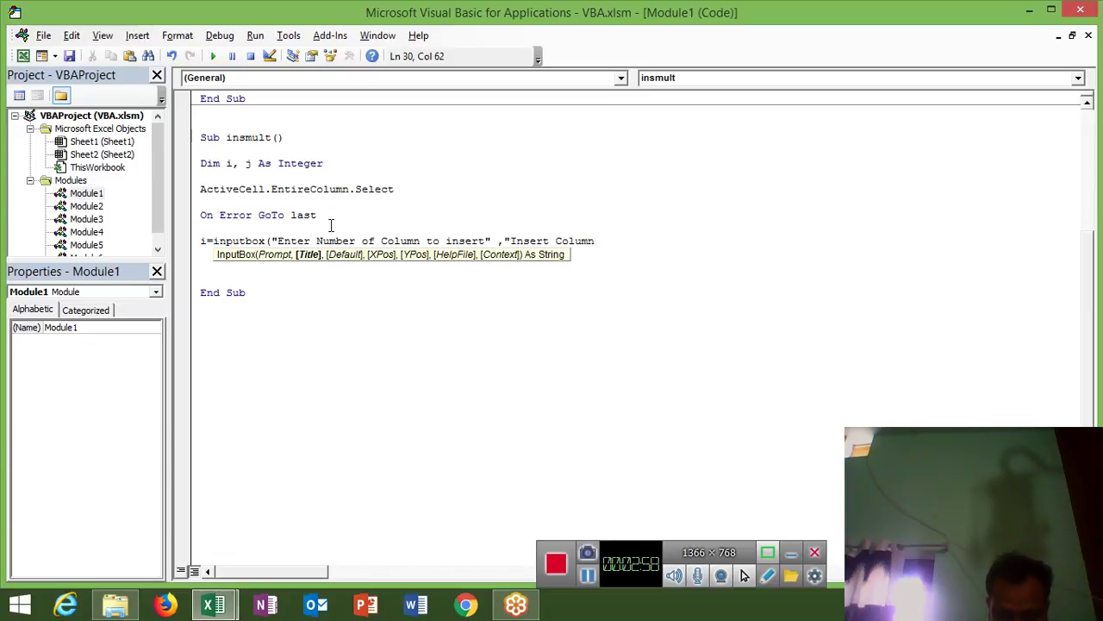
type("\")")
key("Return")
key("Return")
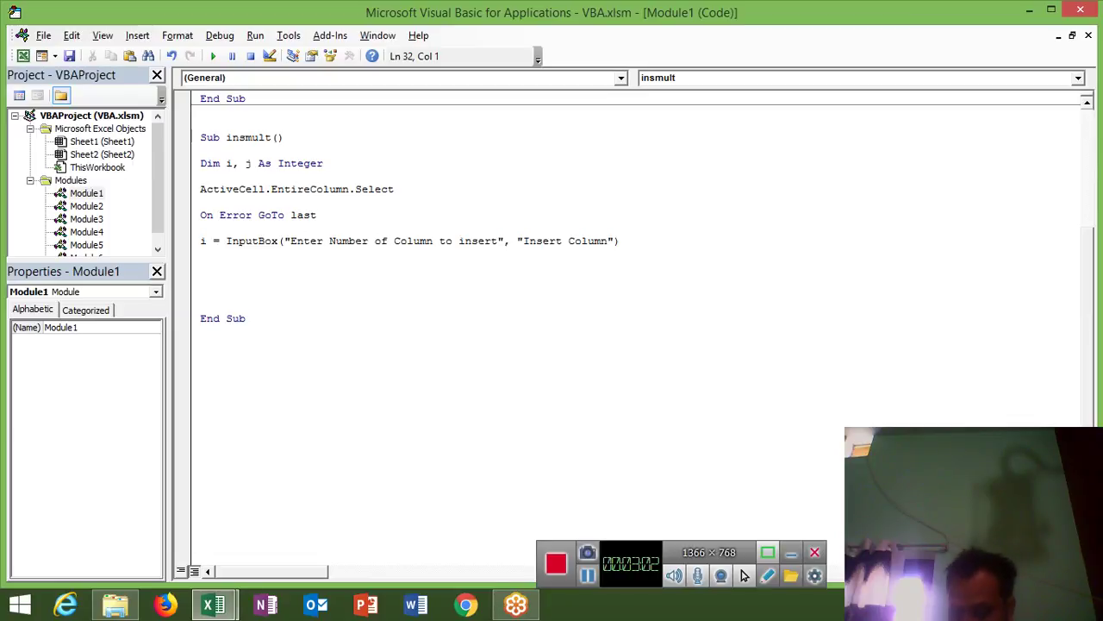
- Add the loop header For j = 1 To i, changing the loop variable from i to j
key("Return")
type("f")
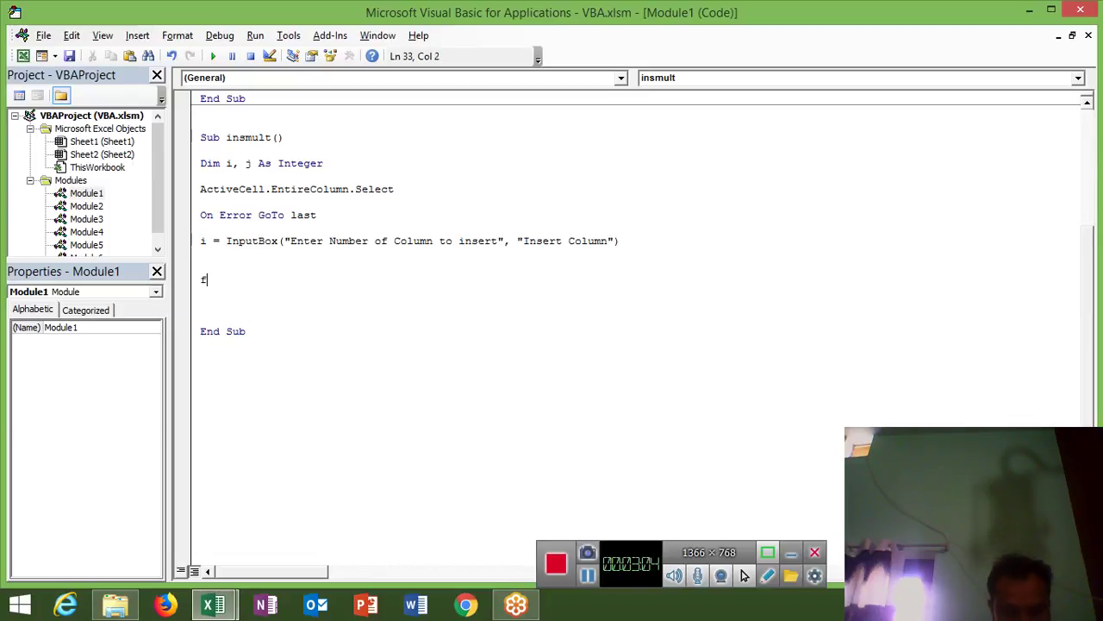
type("or i = ")
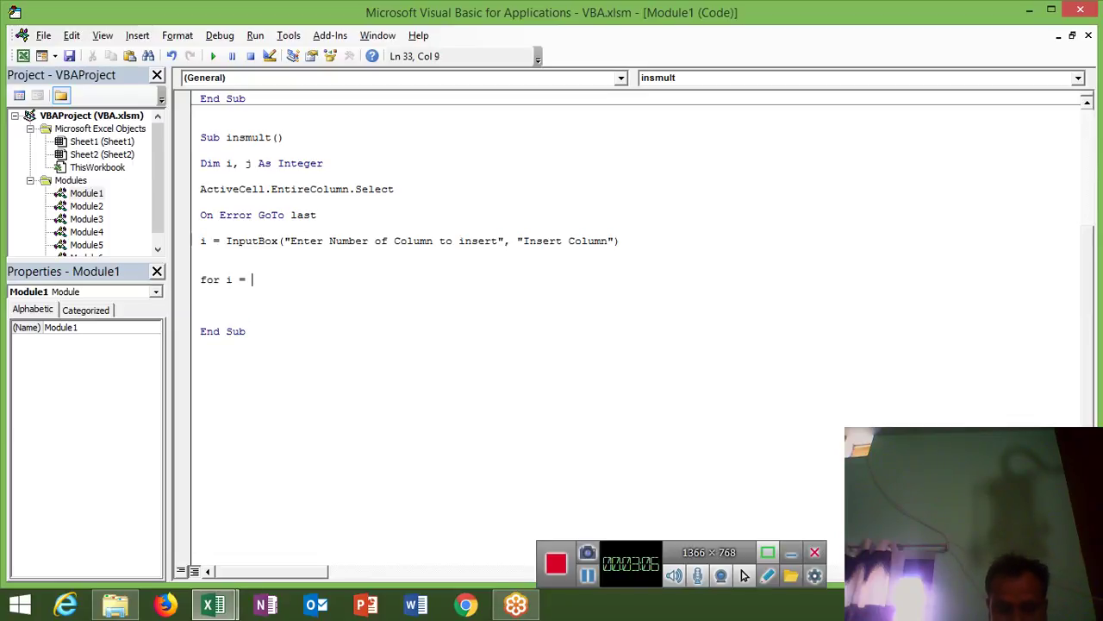
type("1 ")
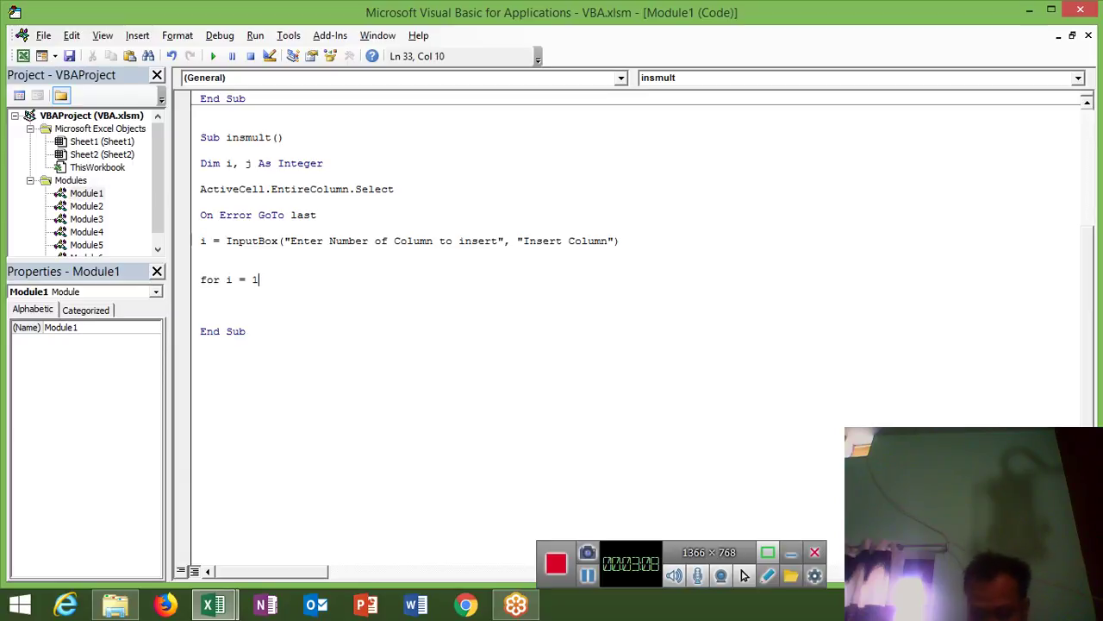
type("toi")
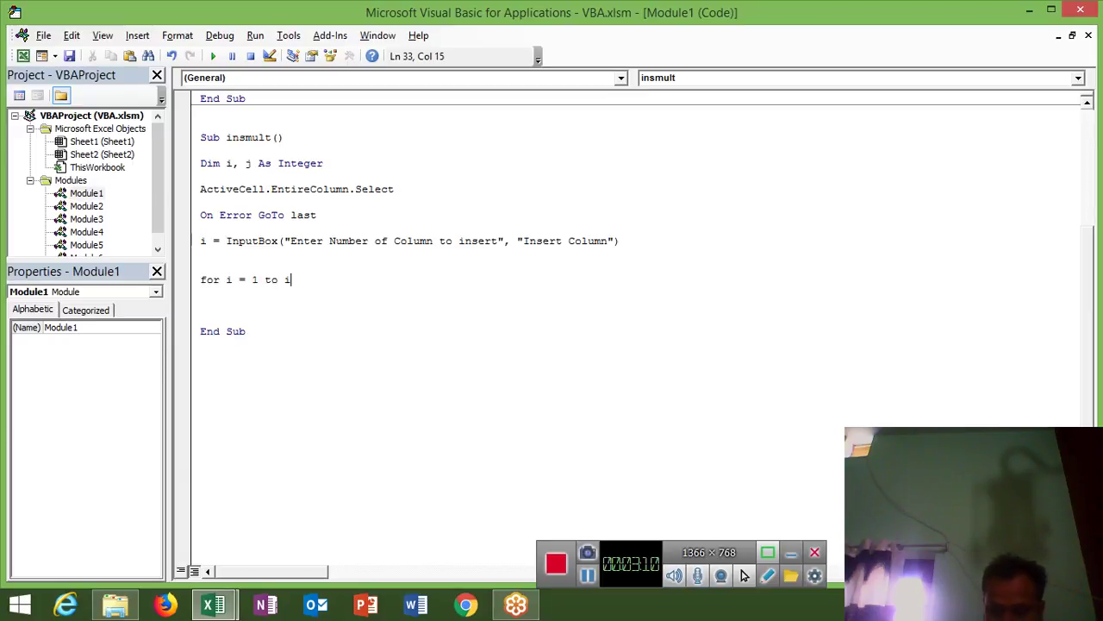
key("Return")
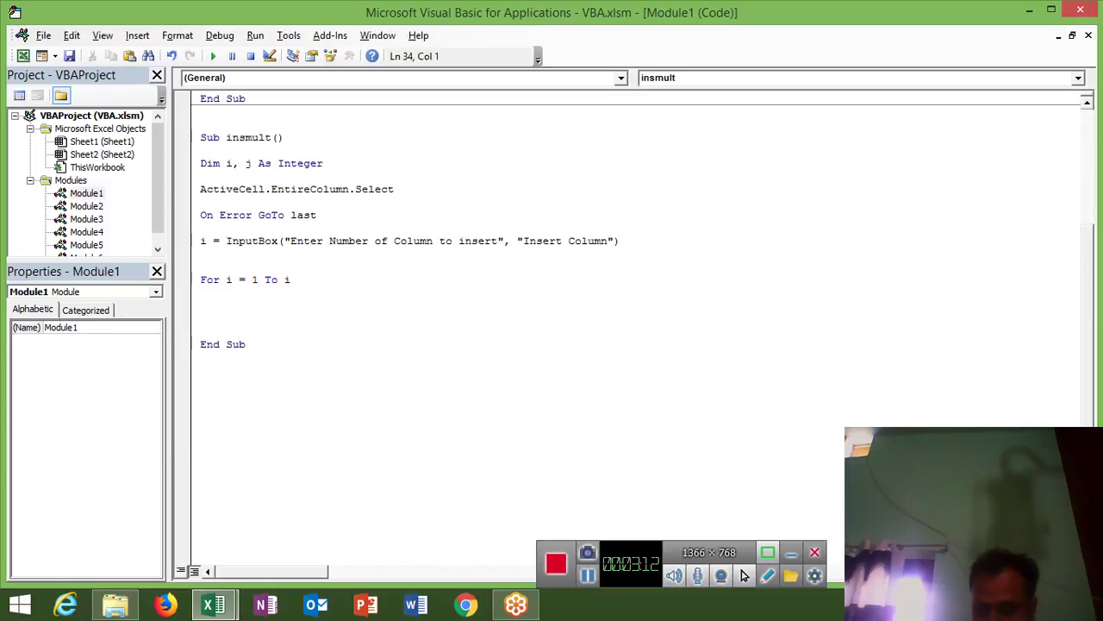
key("Return")
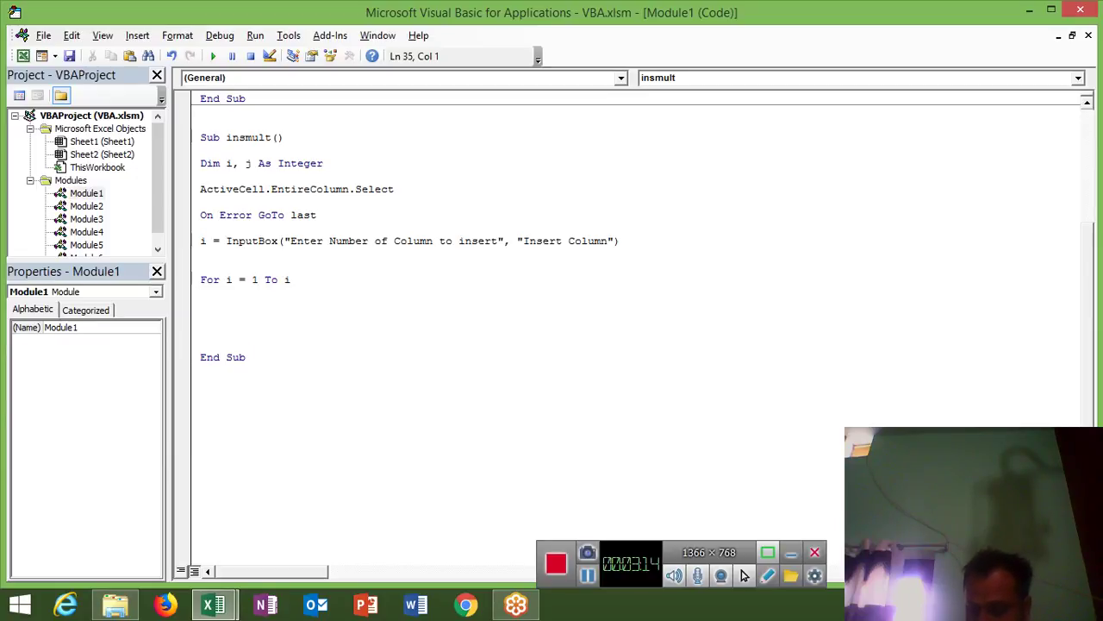
key("Up")
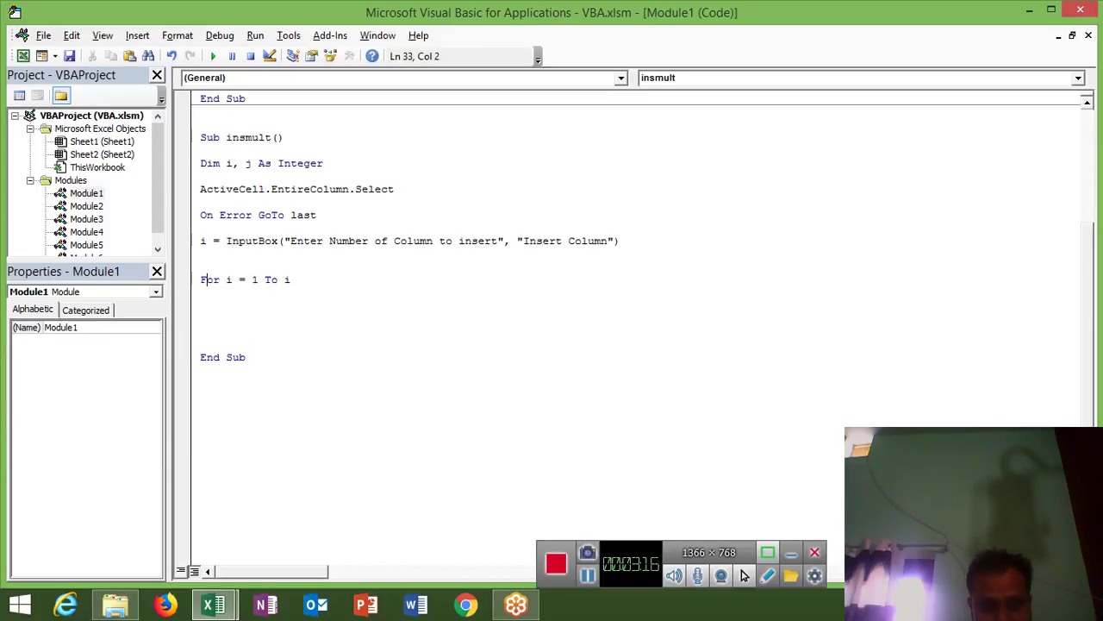
key("Delete")
type("j")
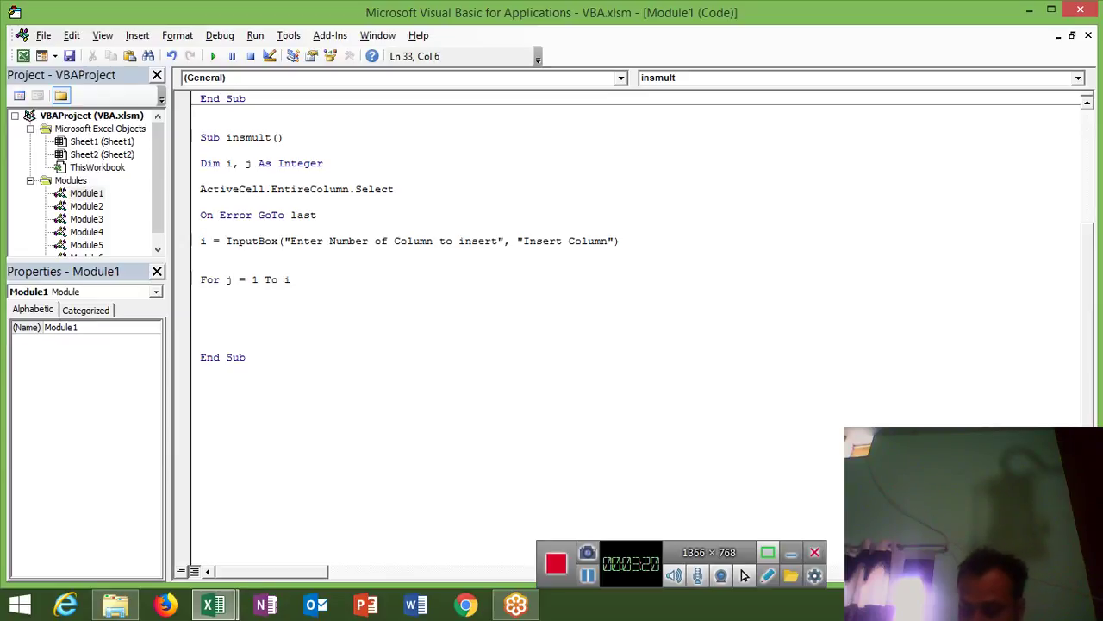
key("Down")
key("Down")
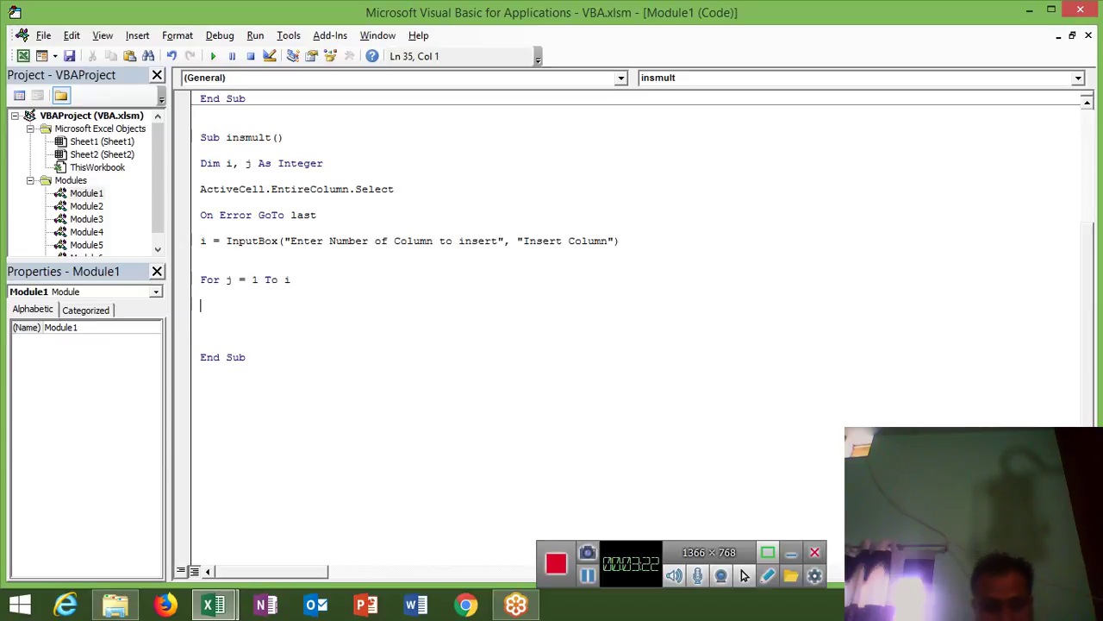
key("Up")
key("Up")
key("Up")
key("Down")
key("Down")
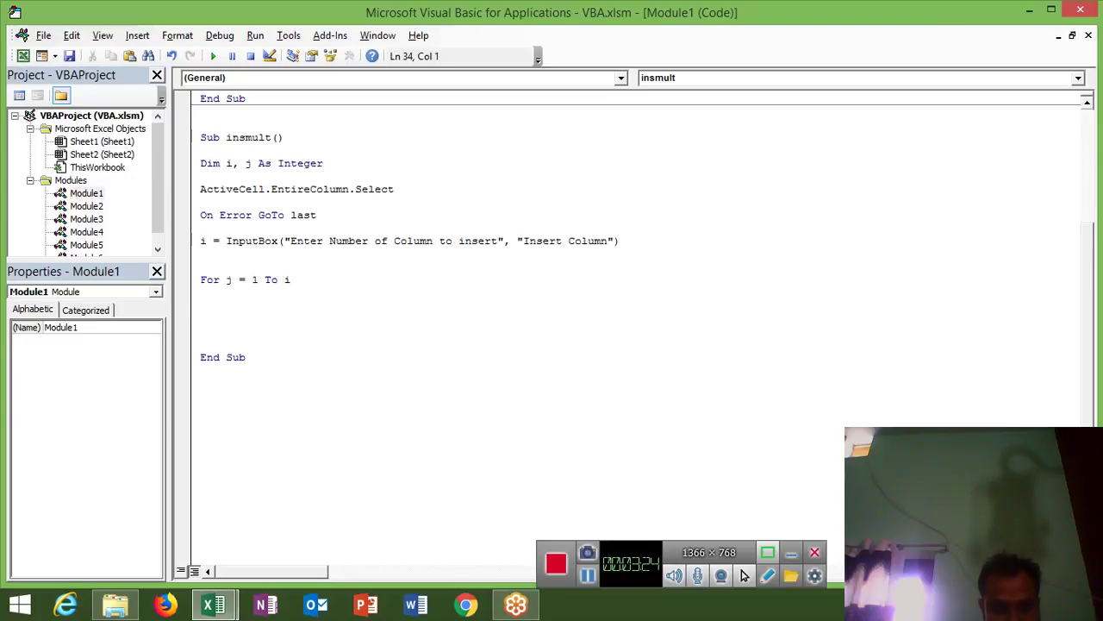
key("Return")
- Inside the loop, type range("s1").Insert shift:xltoright
type("ss")
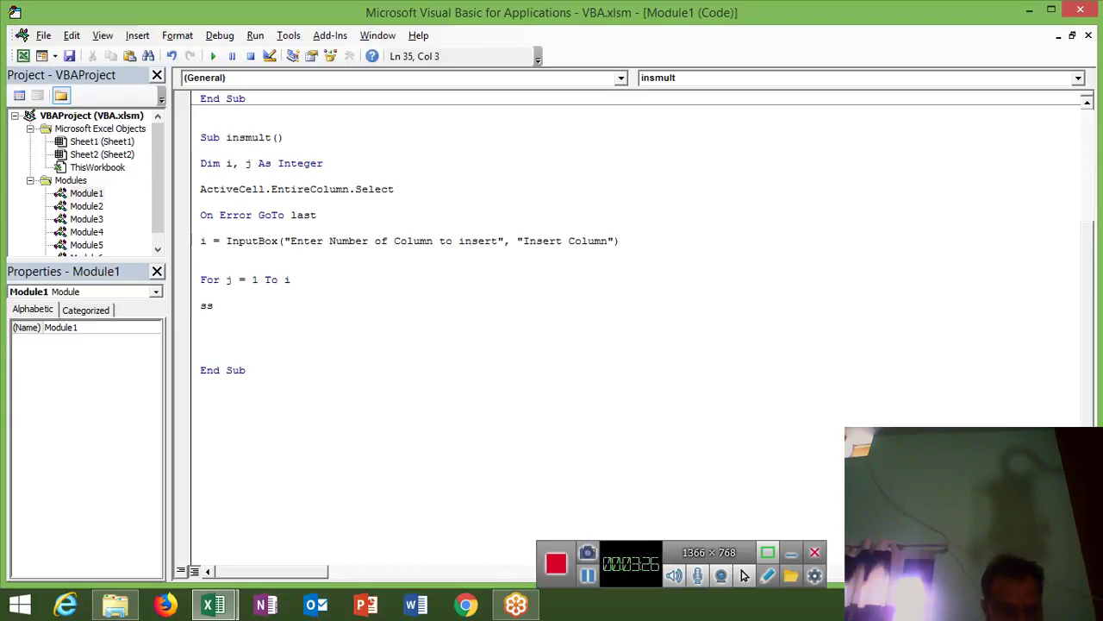
key("BackSpace")
key("BackSpace")
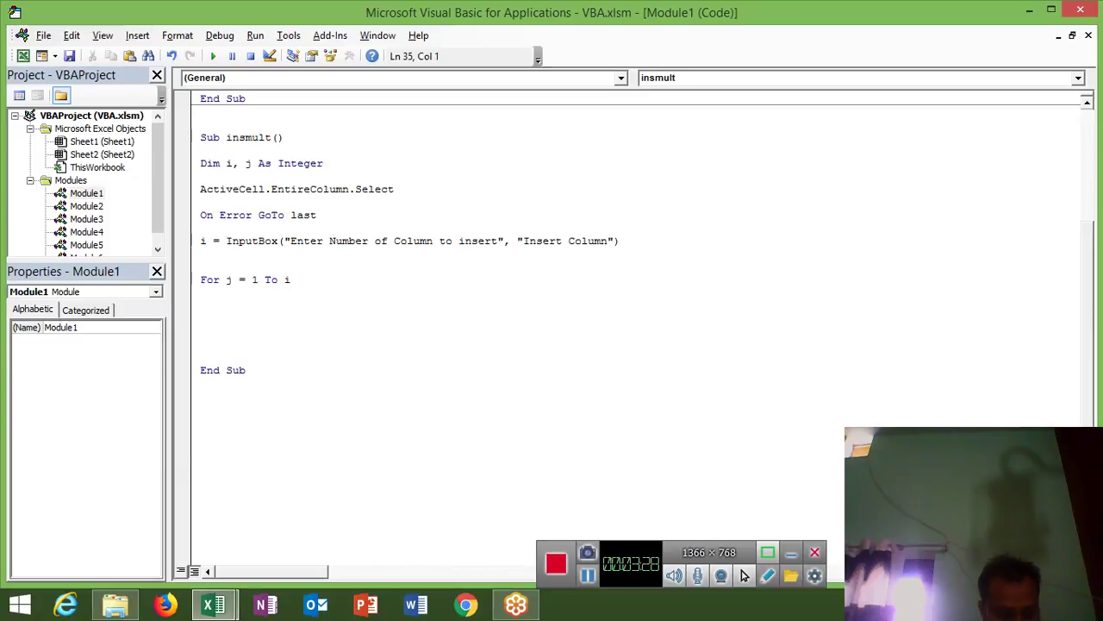
type("range")
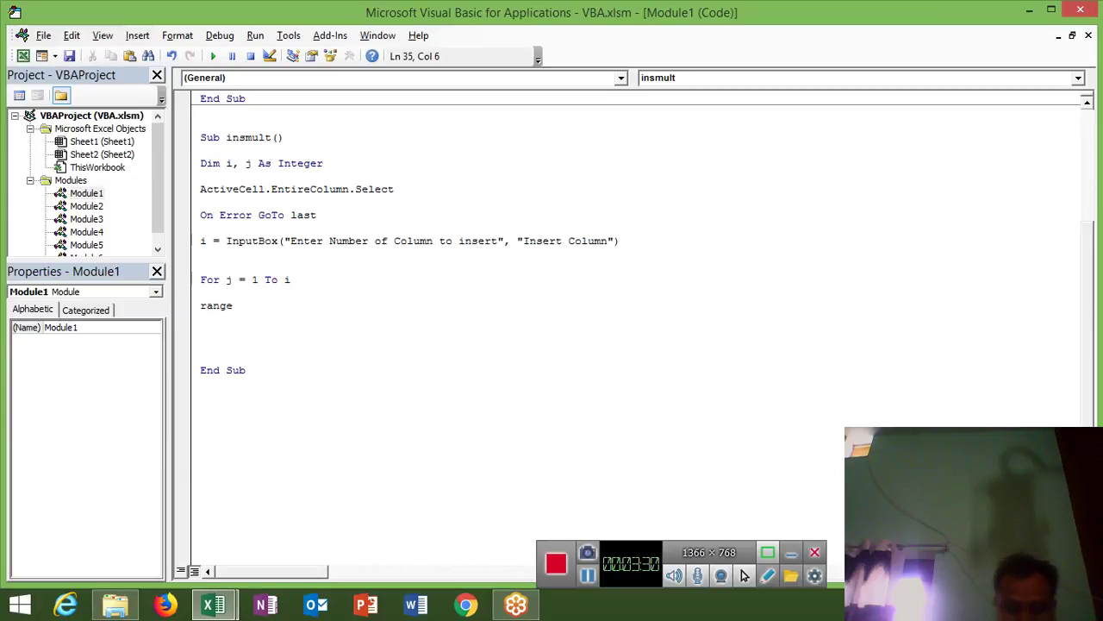
type("(\"s")
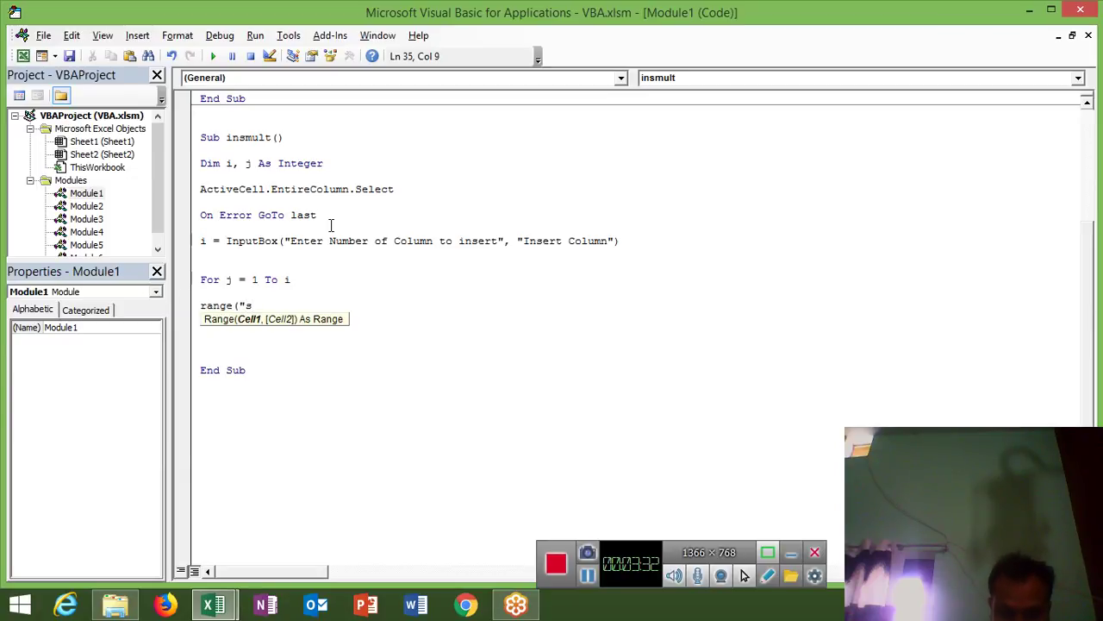
type("1\"")
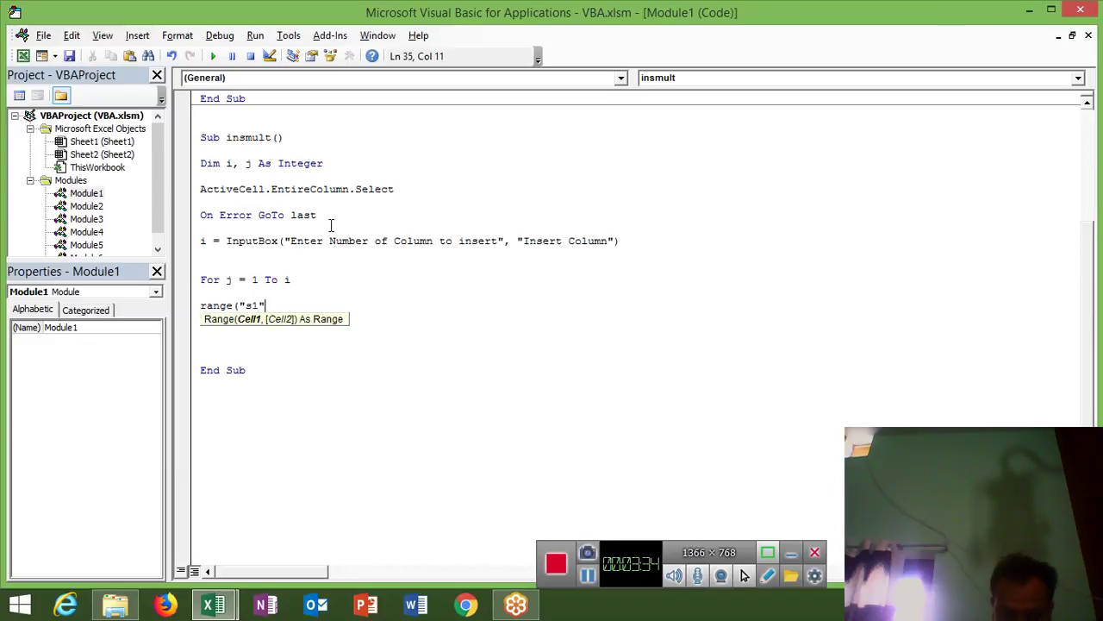
type(").")
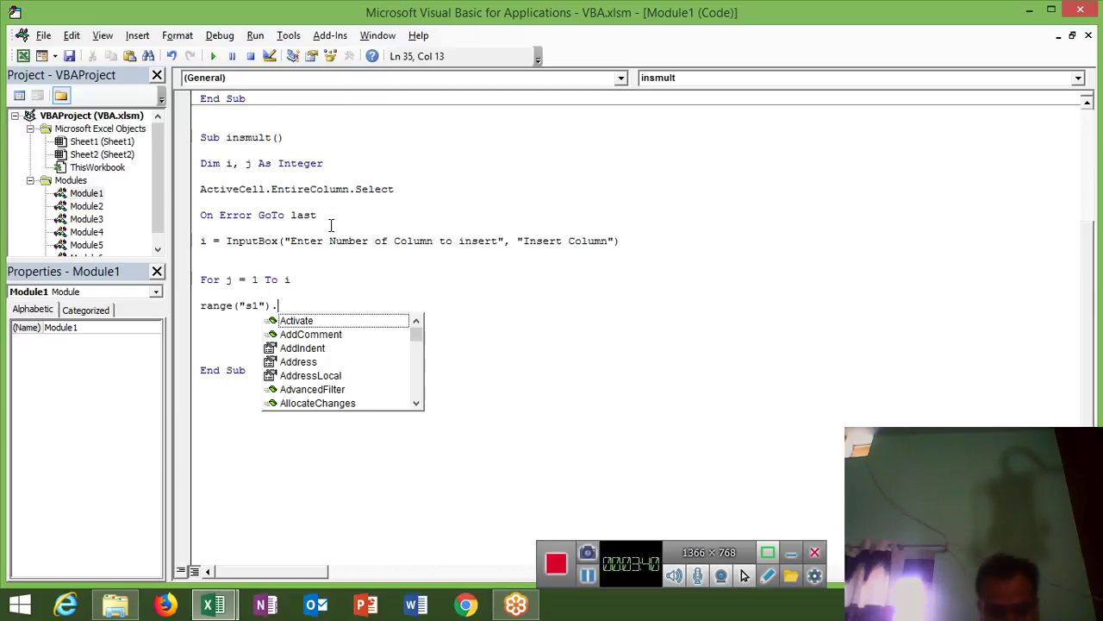
type("i")
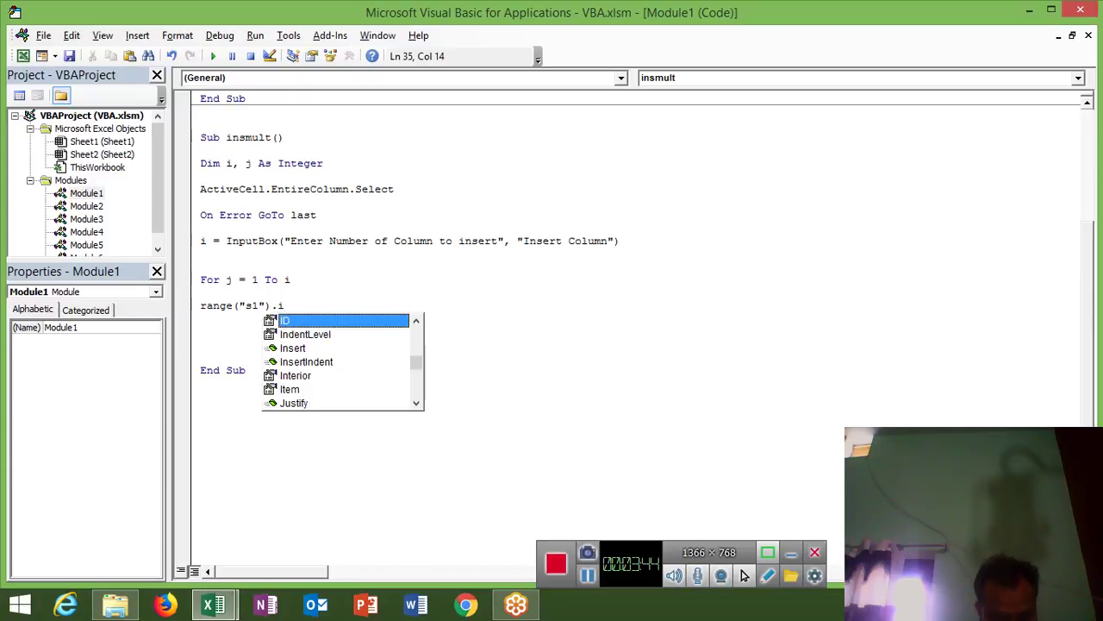
type("n")
type("s")
key("Tab")
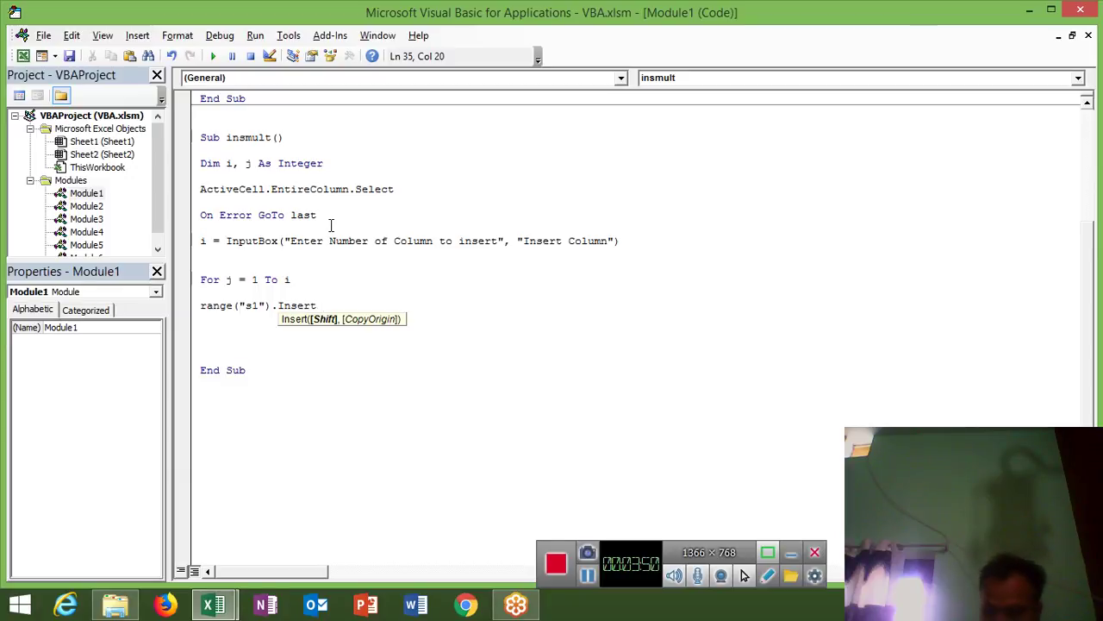
type("x")
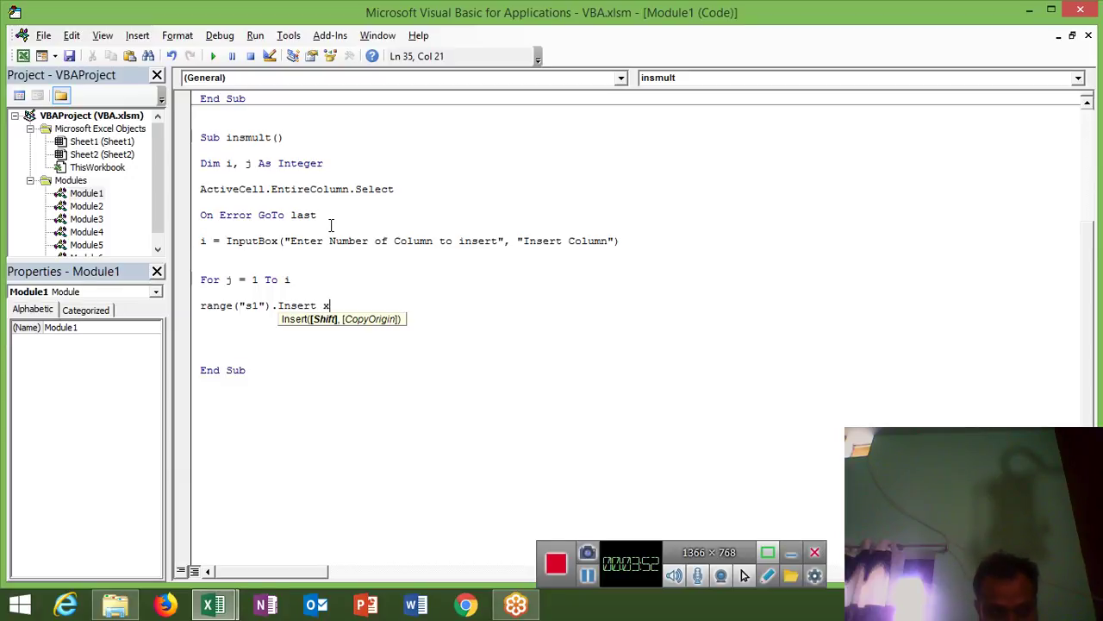
key("BackSpace")
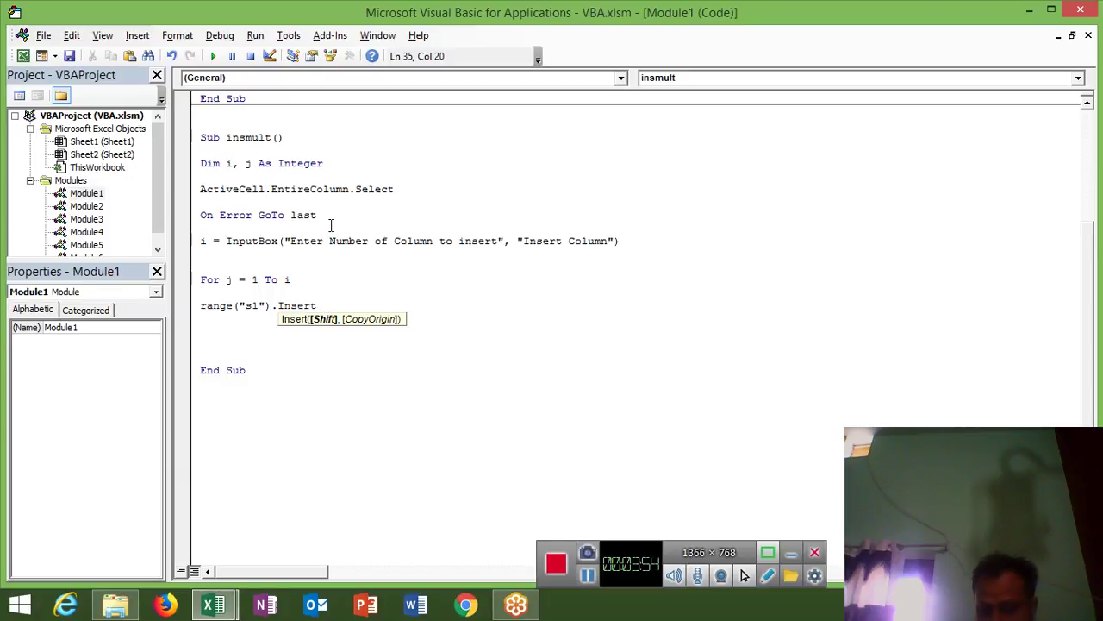
type("shif")
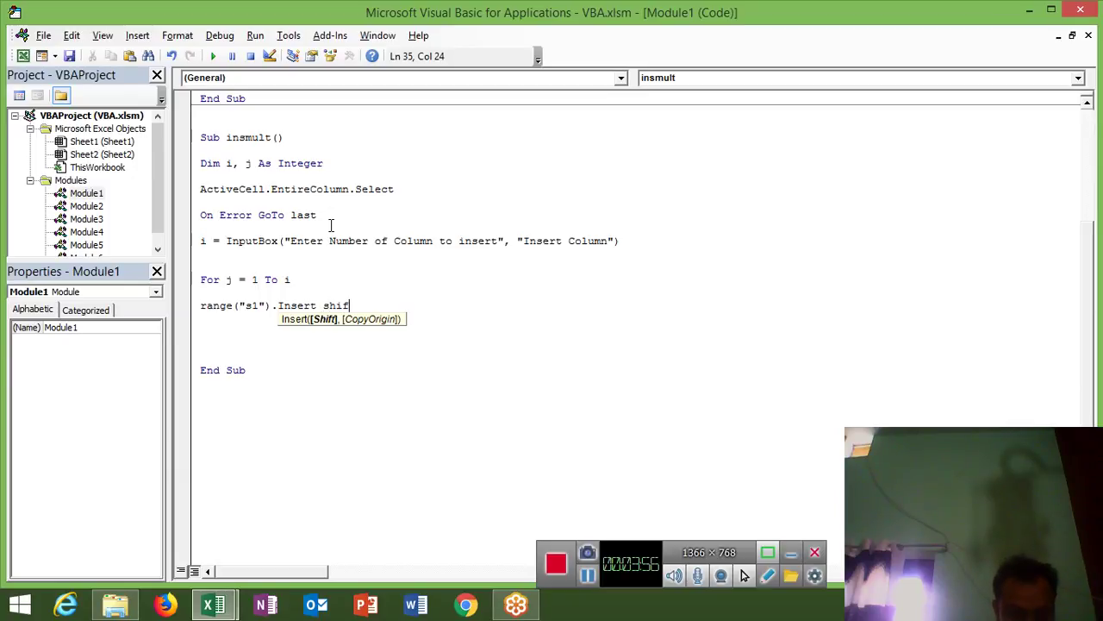
type("t")
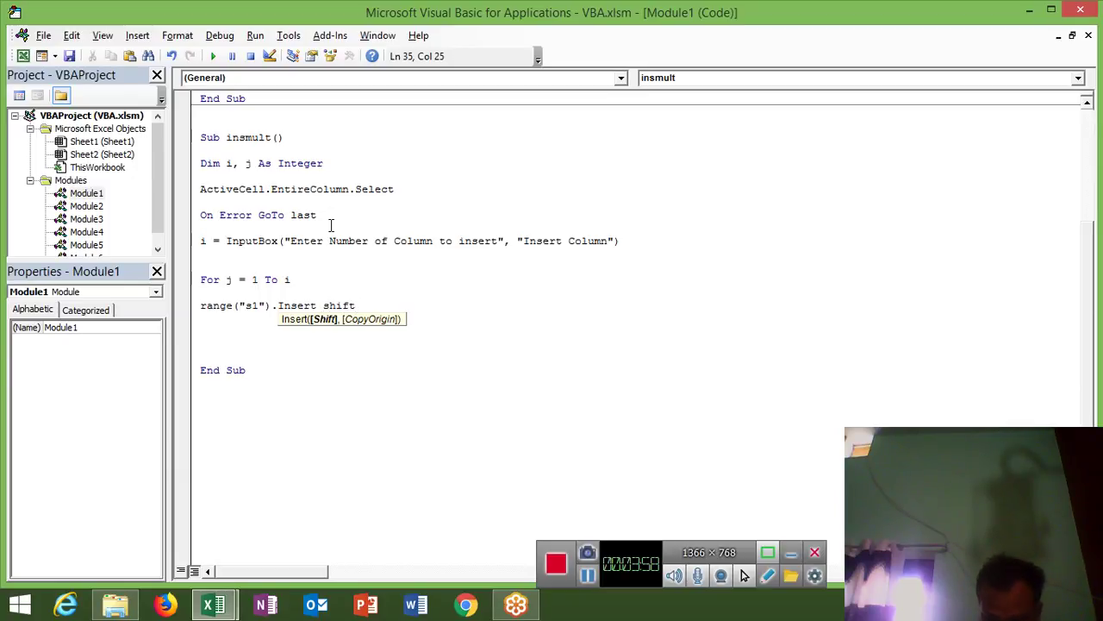
type(":")
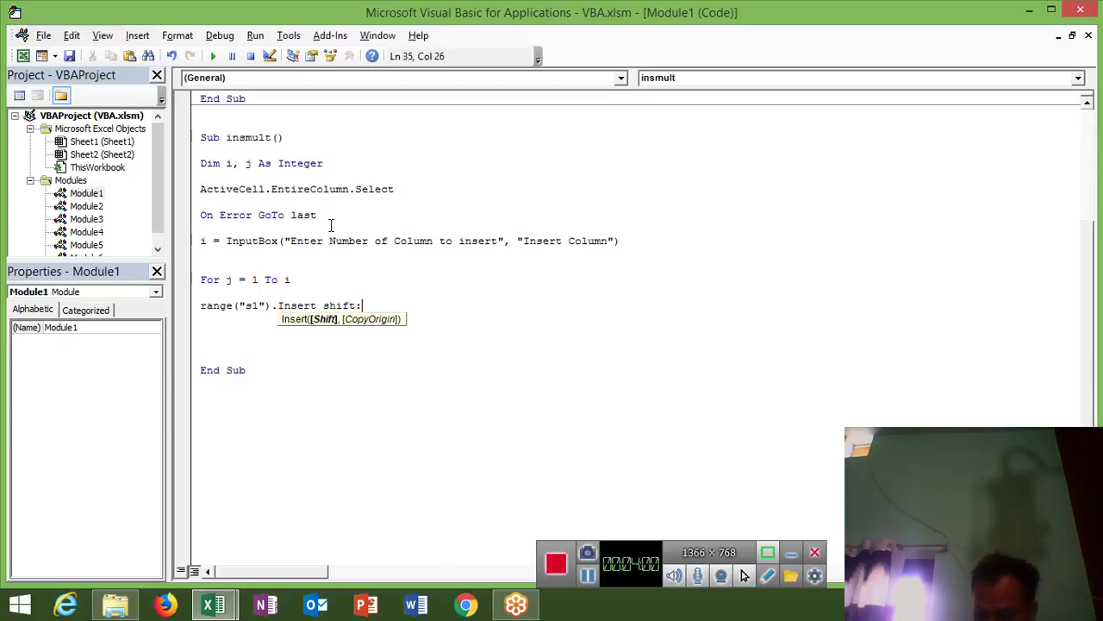
type("xlt")
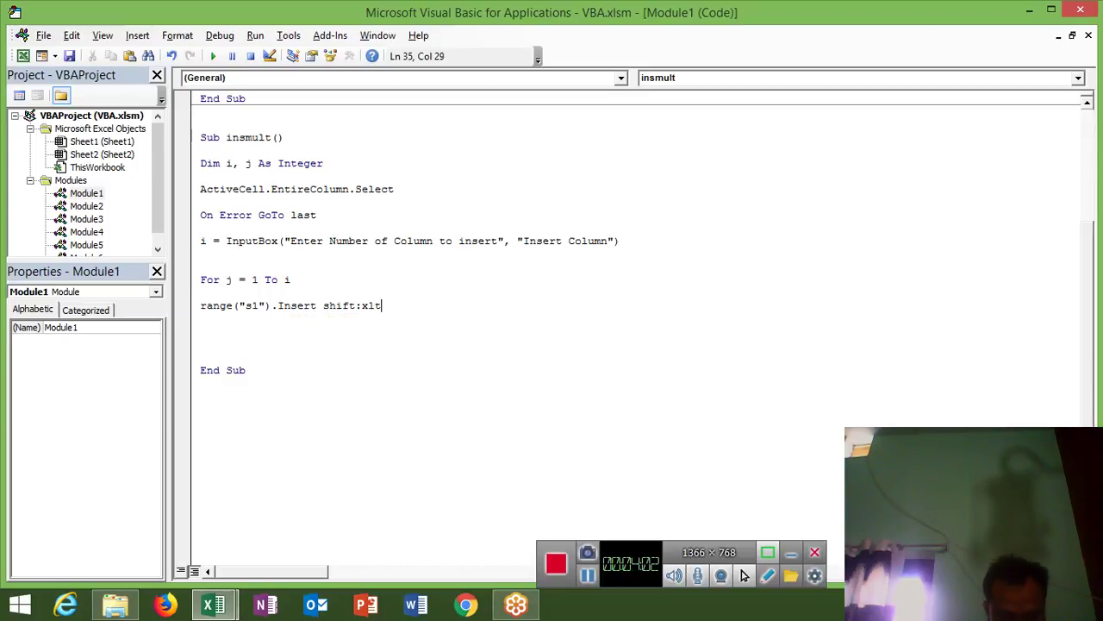
type("oright,")
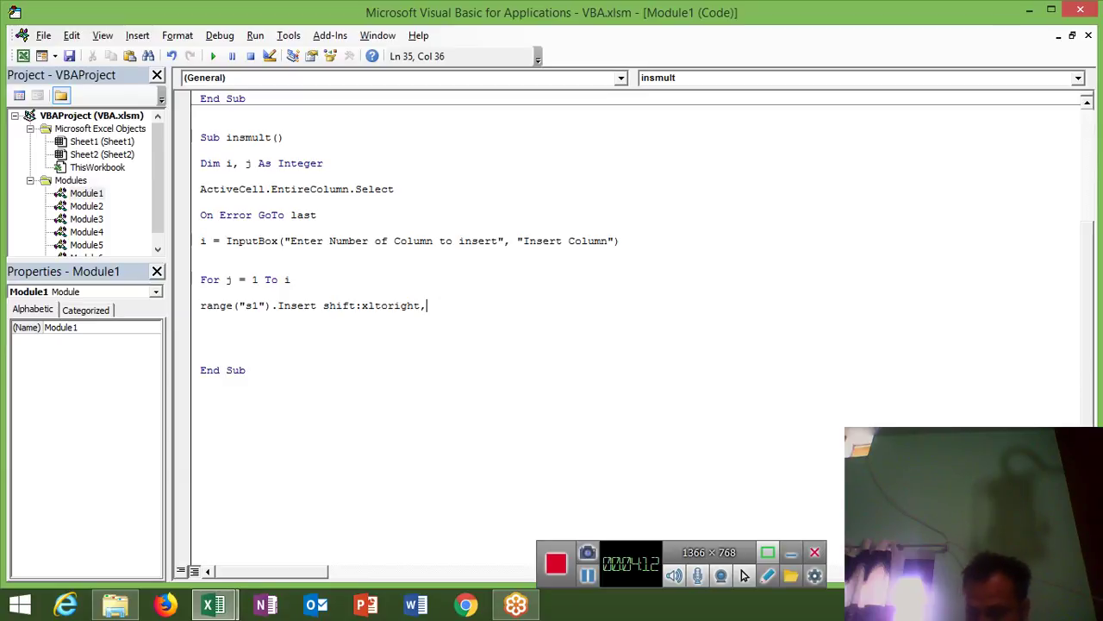
- Append copyorigin:=xlformatfromrighttorabove to the Insert line and commit it
type("cop")
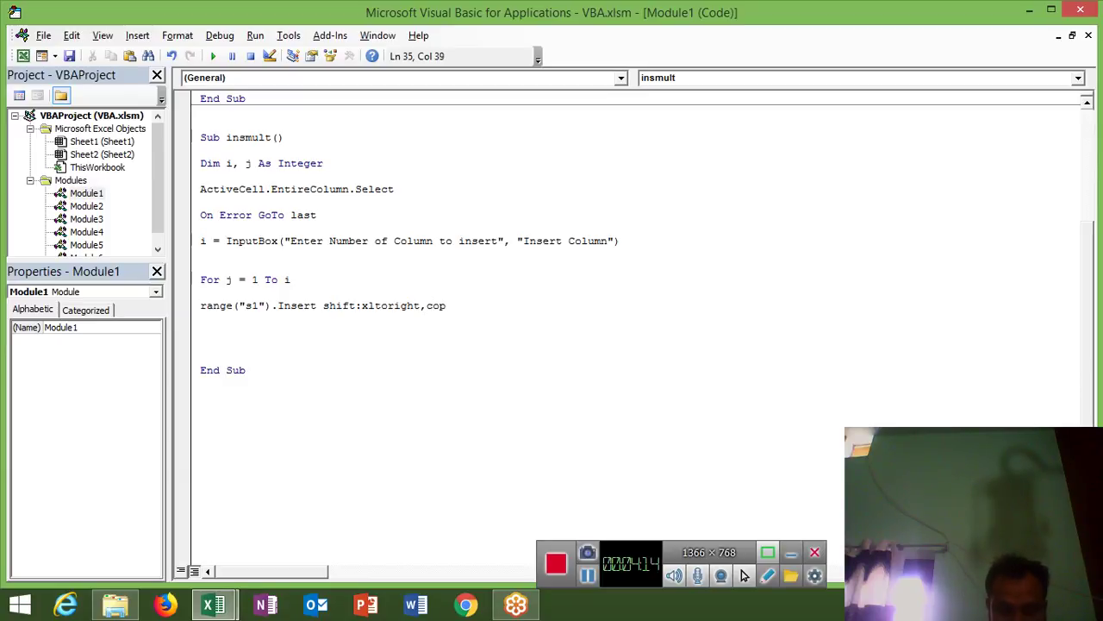
type("y")
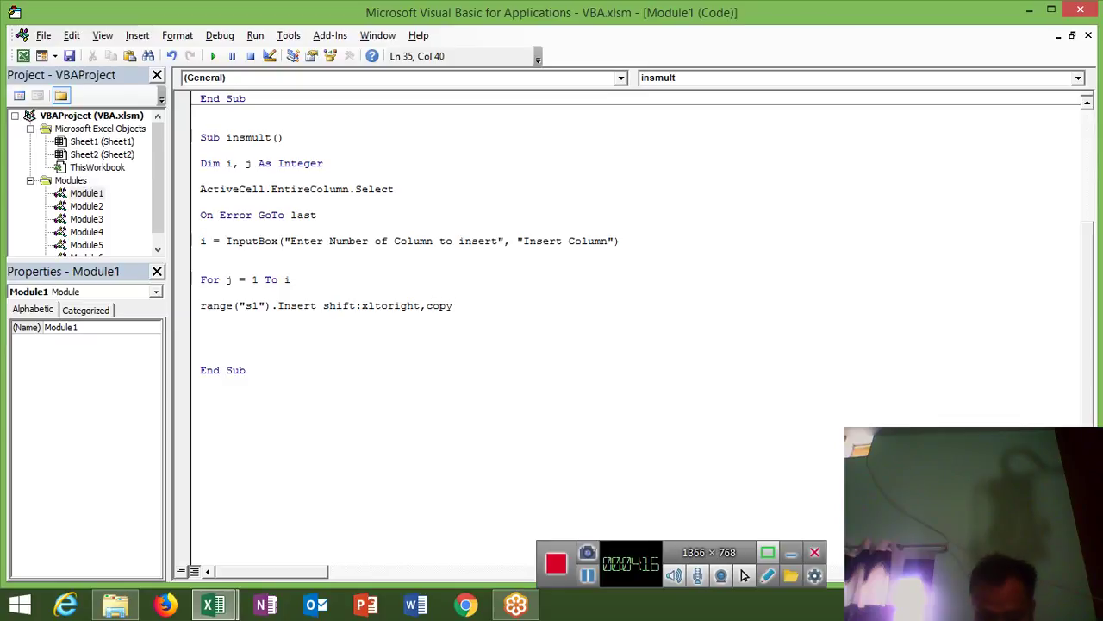
type("ori")
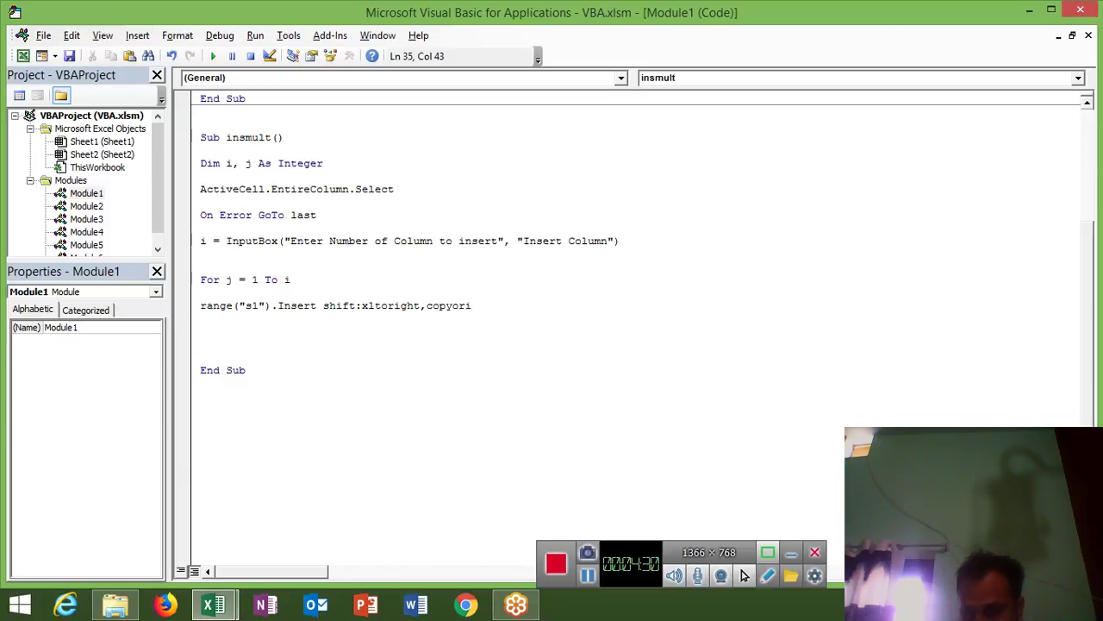
type("gin")
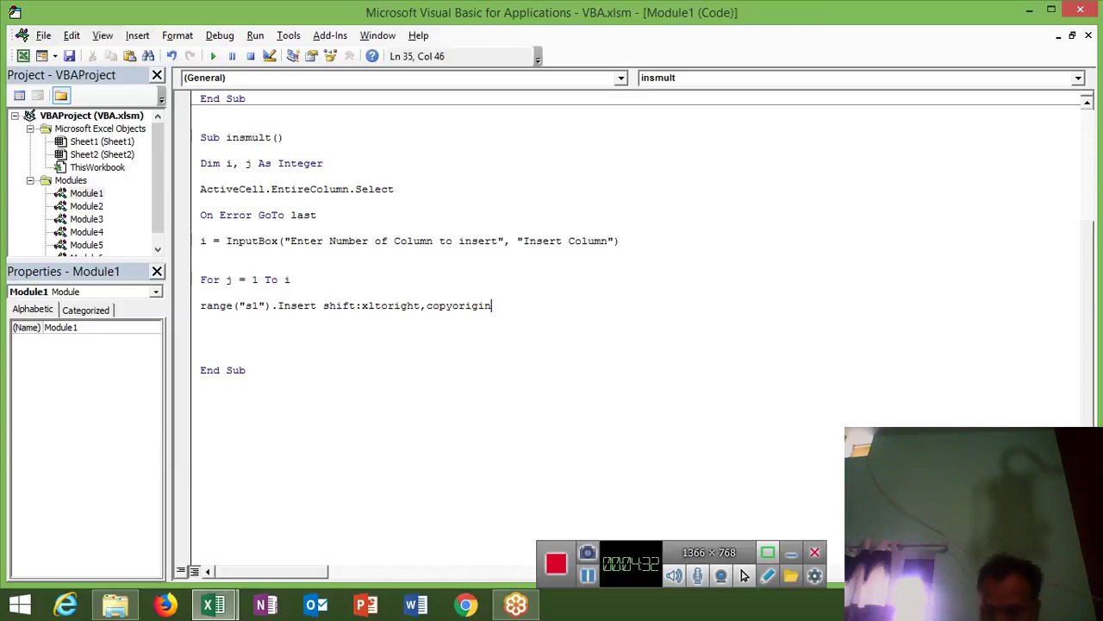
type(":")
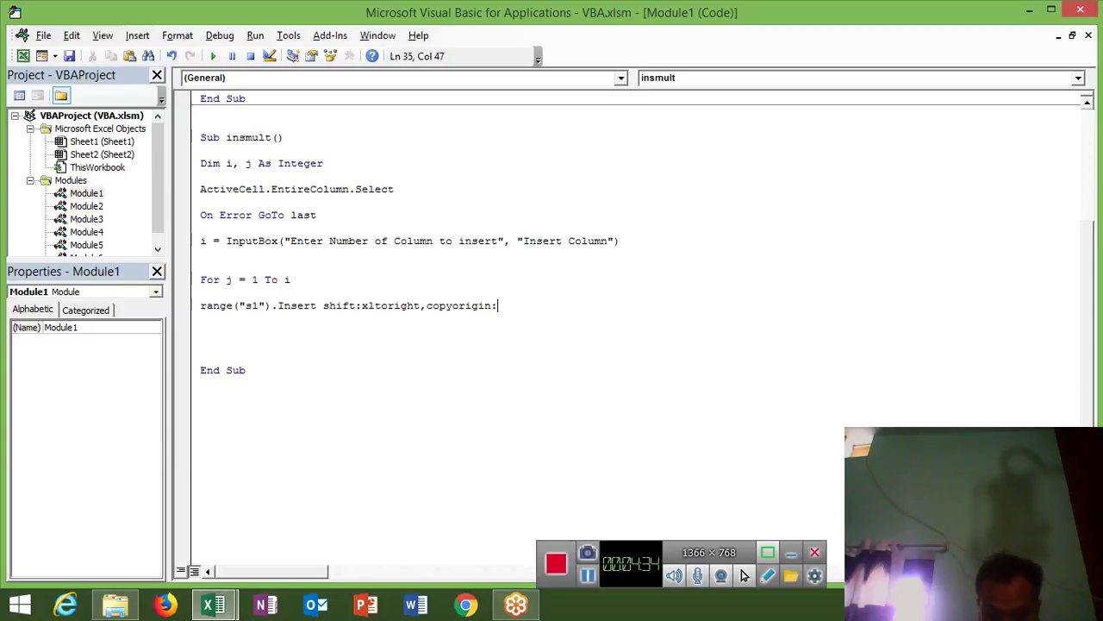
type("=xl")
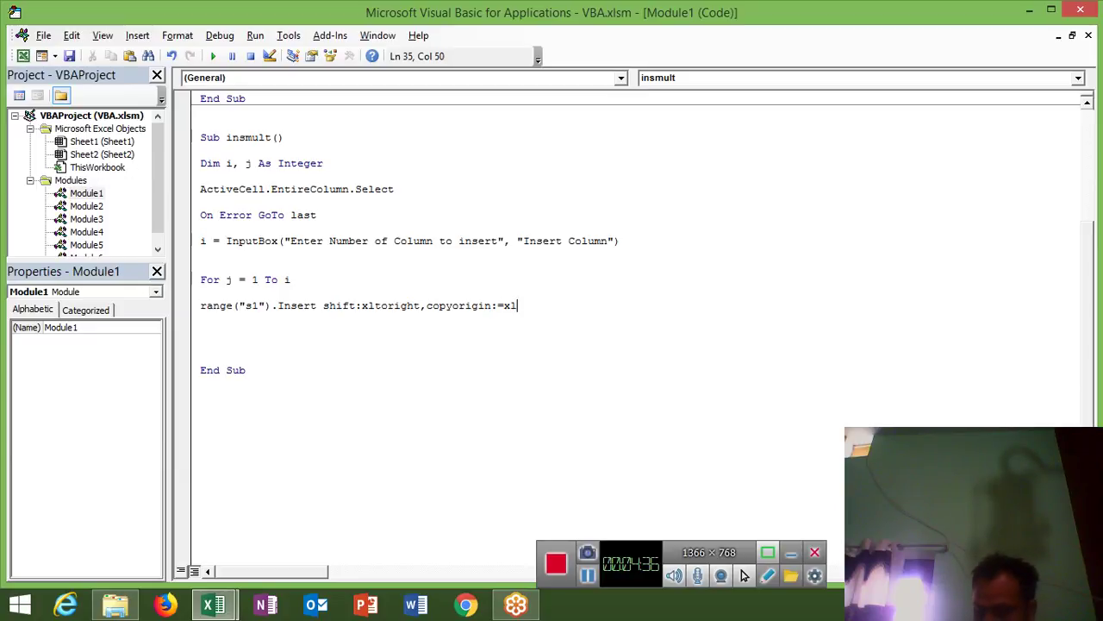
type("form")
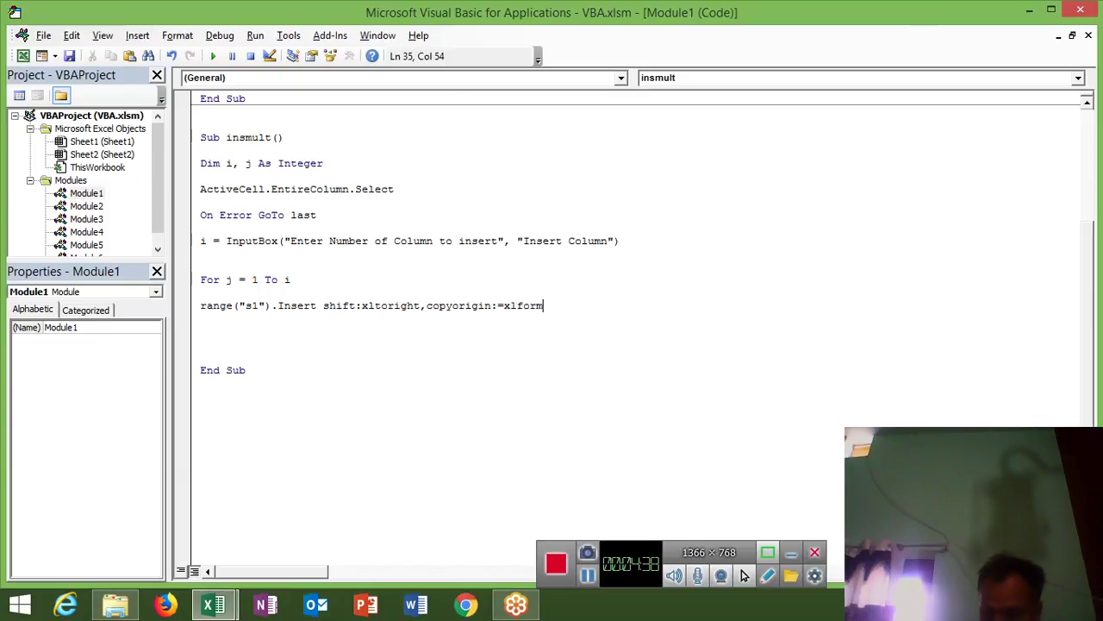
type("at")
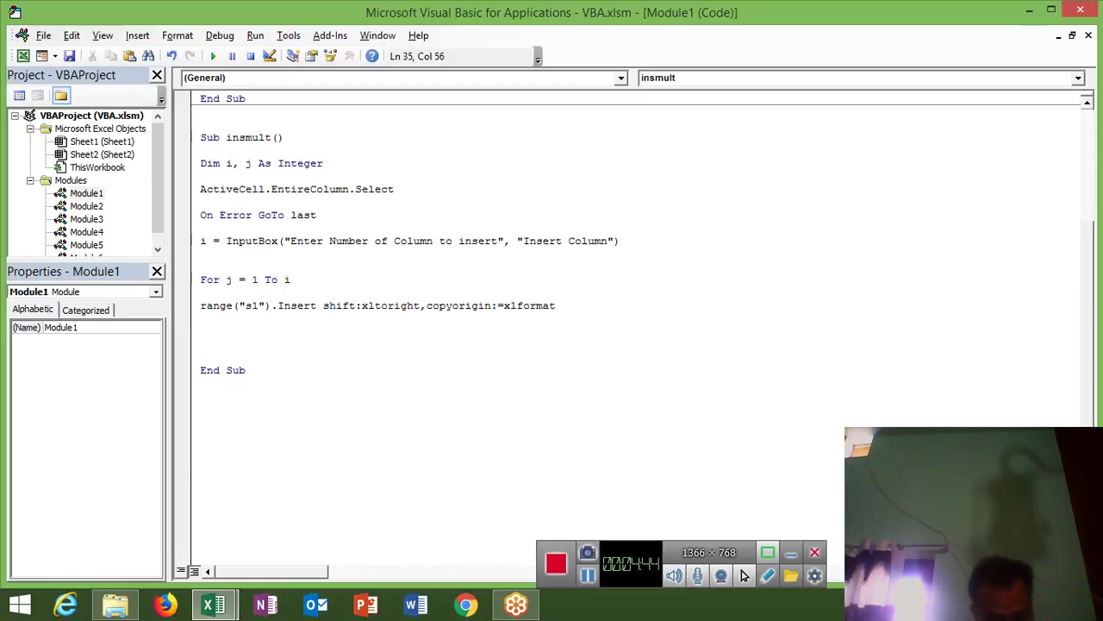
type("fromr")
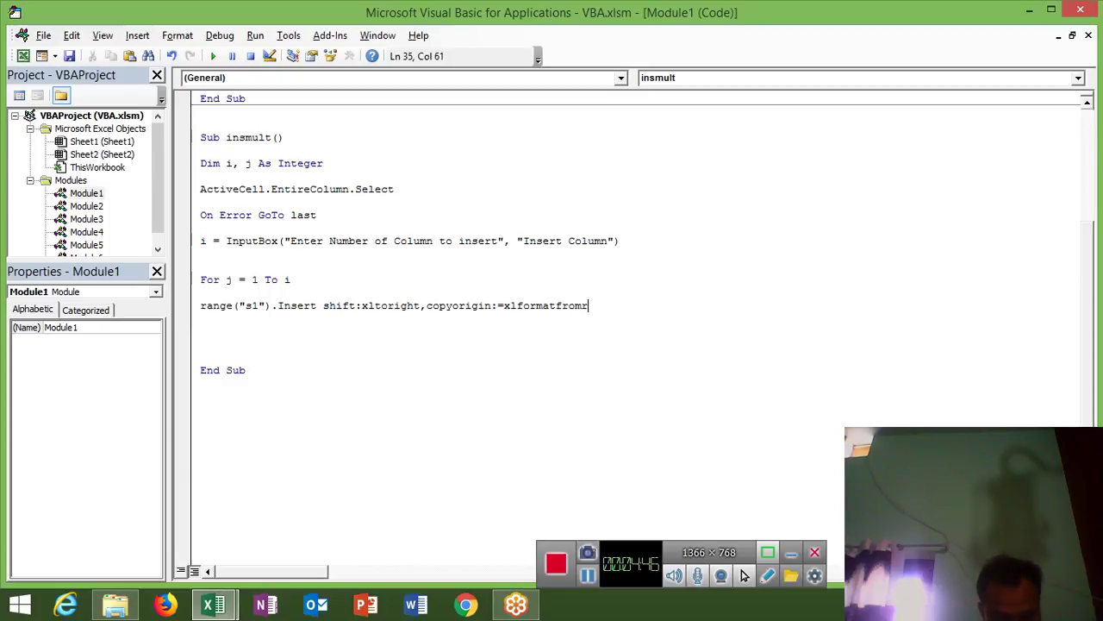
type("ight")
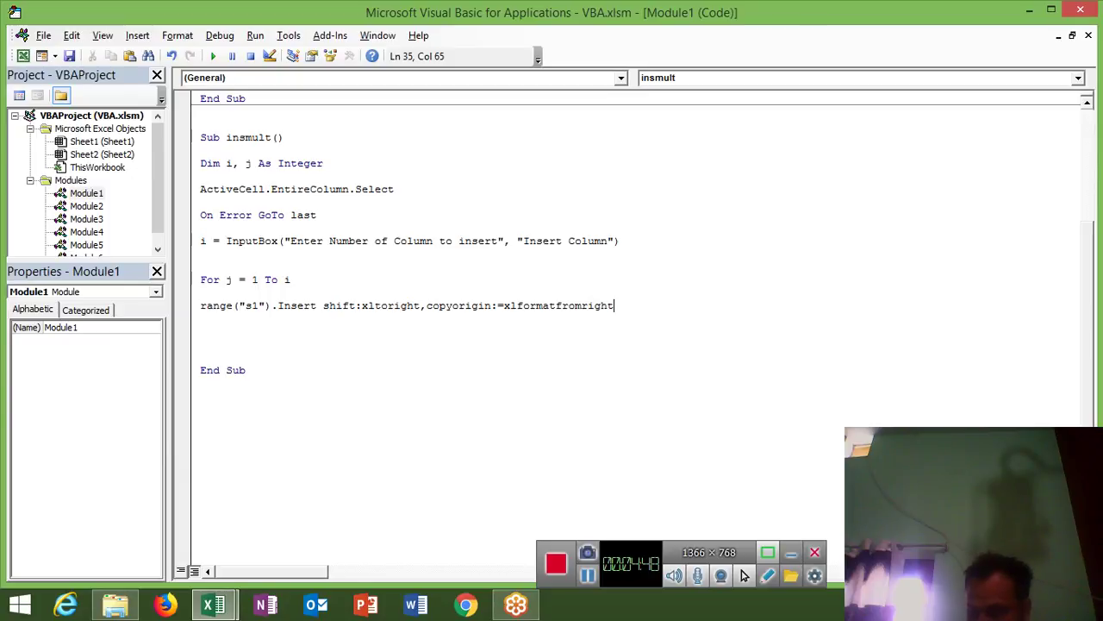
type("to")
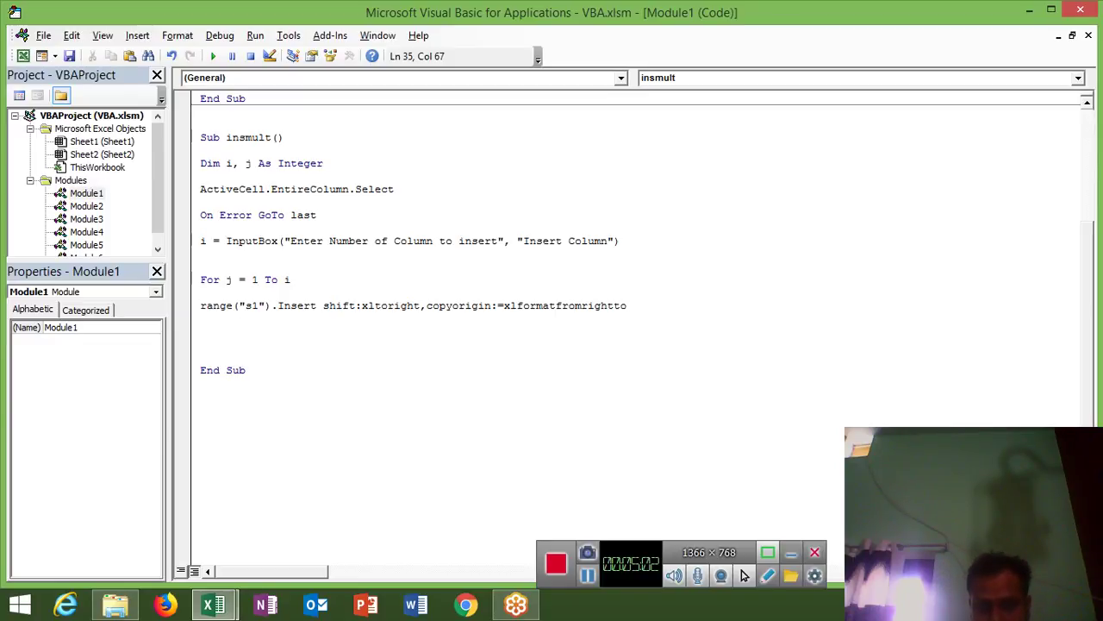
type("r")
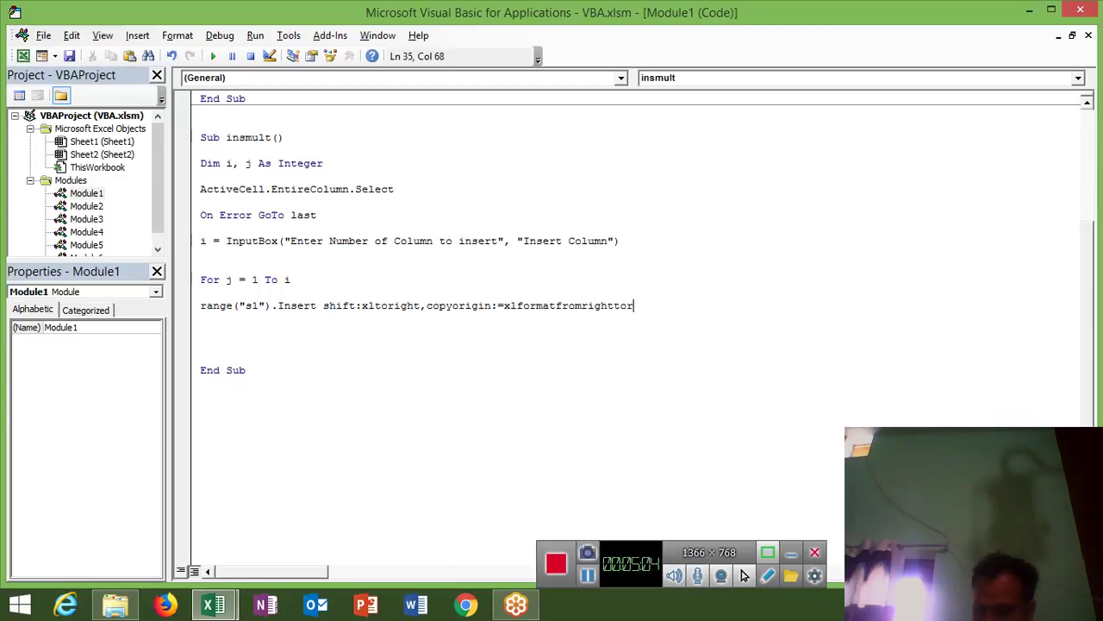
type("abo")
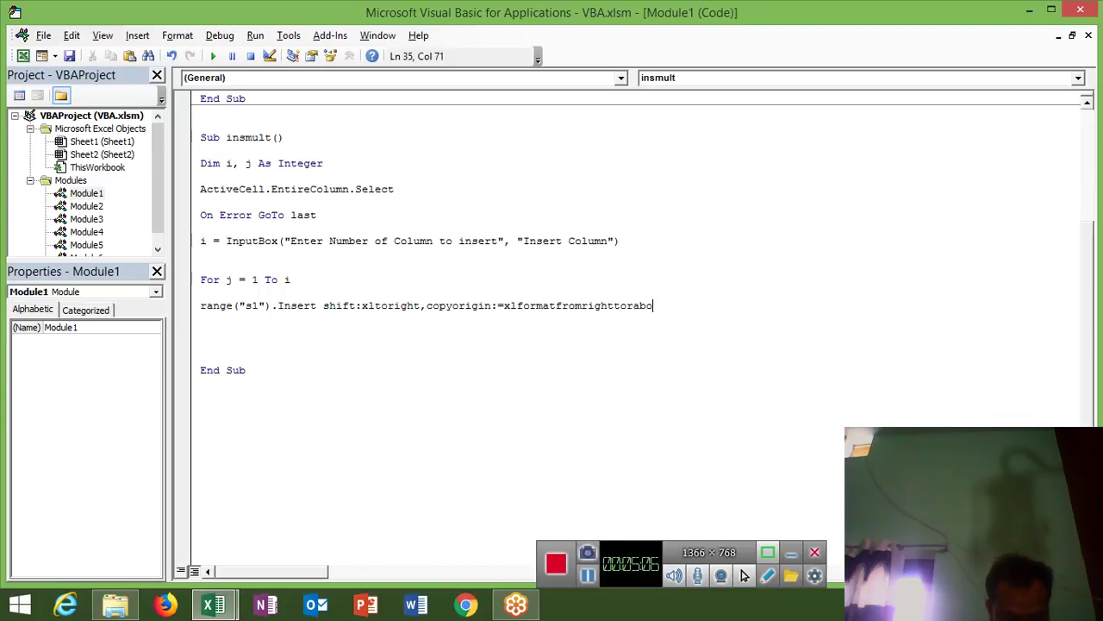
type("v")
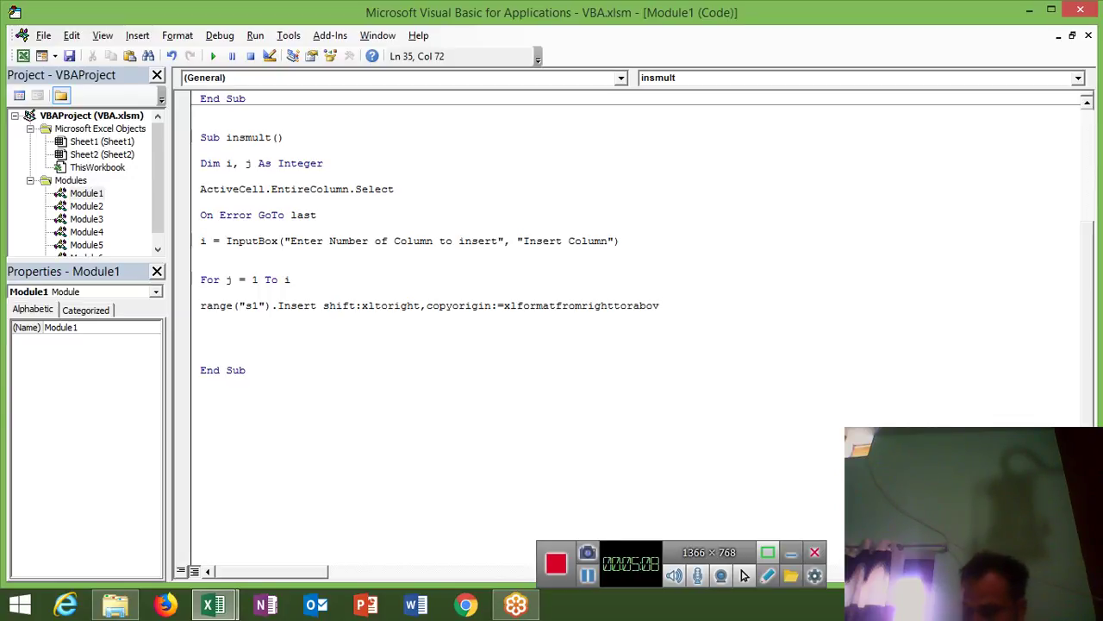
type("e")
key("Return")
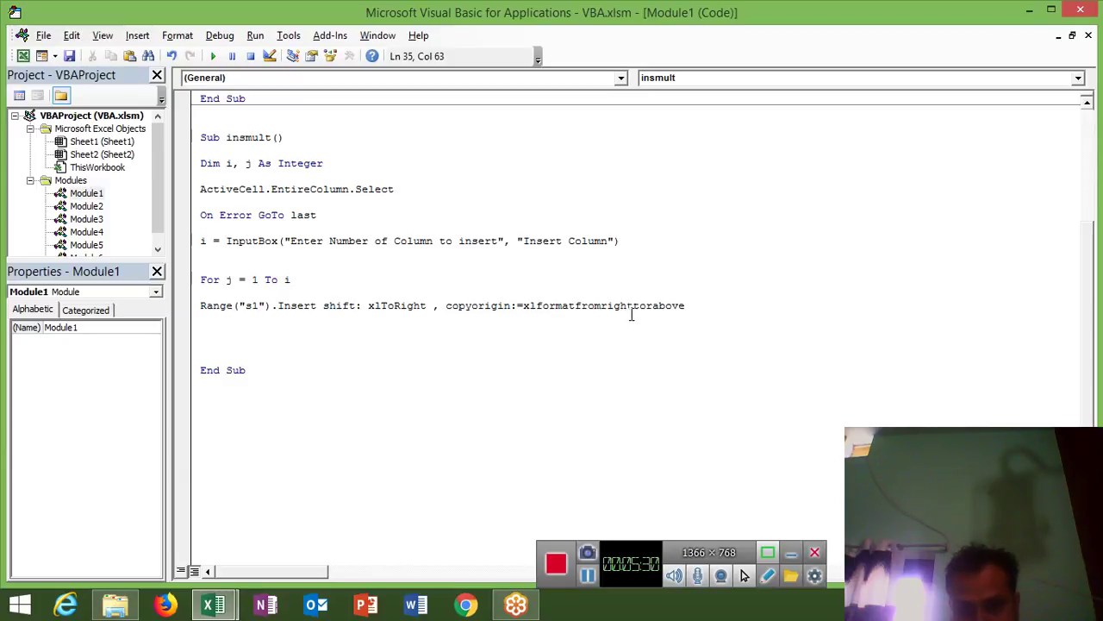
- Correct the copyorigin constant to xlformatfromrightorabove
left_click(633, 307)
key("Delete")
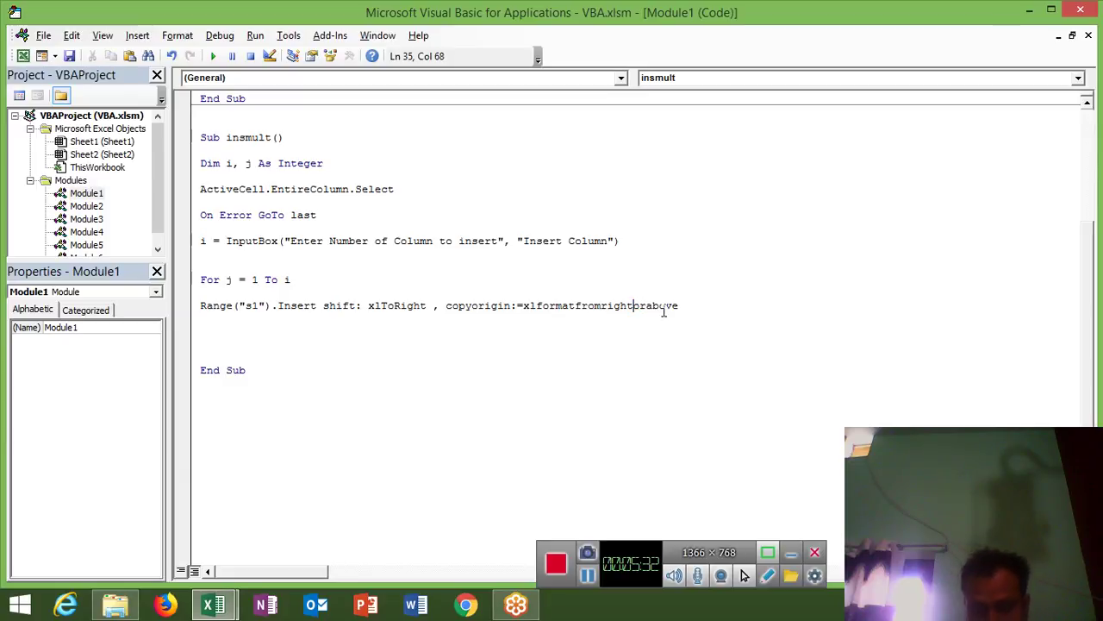
type("o")
key("Down")
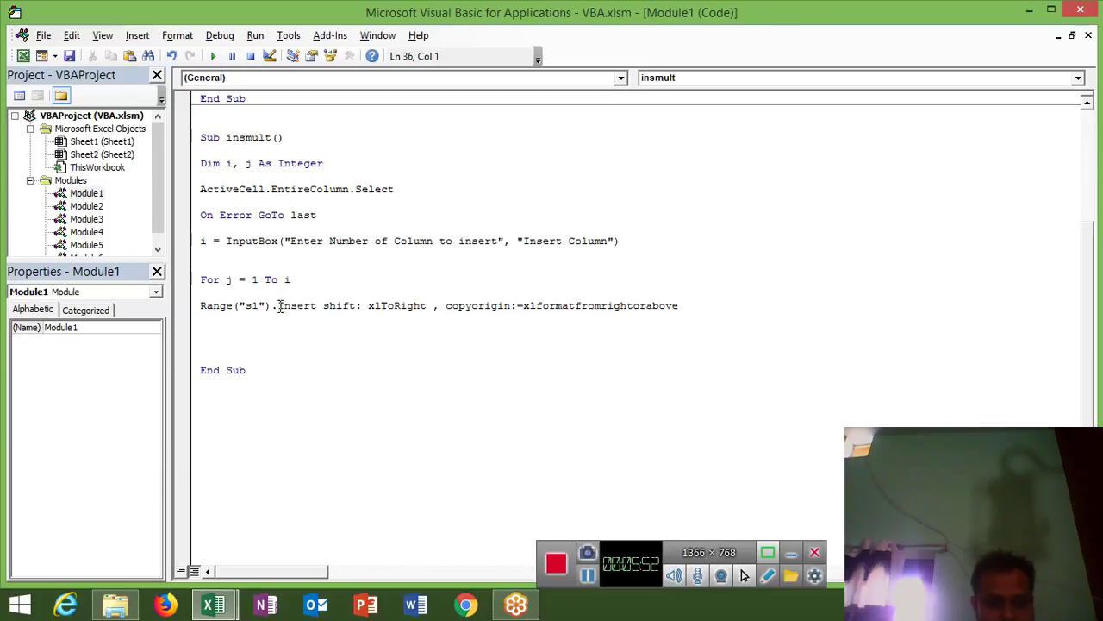
- Replace Range("s1") with Selection, close the loop with Next j, and begin the last: label
left_click_drag(270, 306, 200, 306)
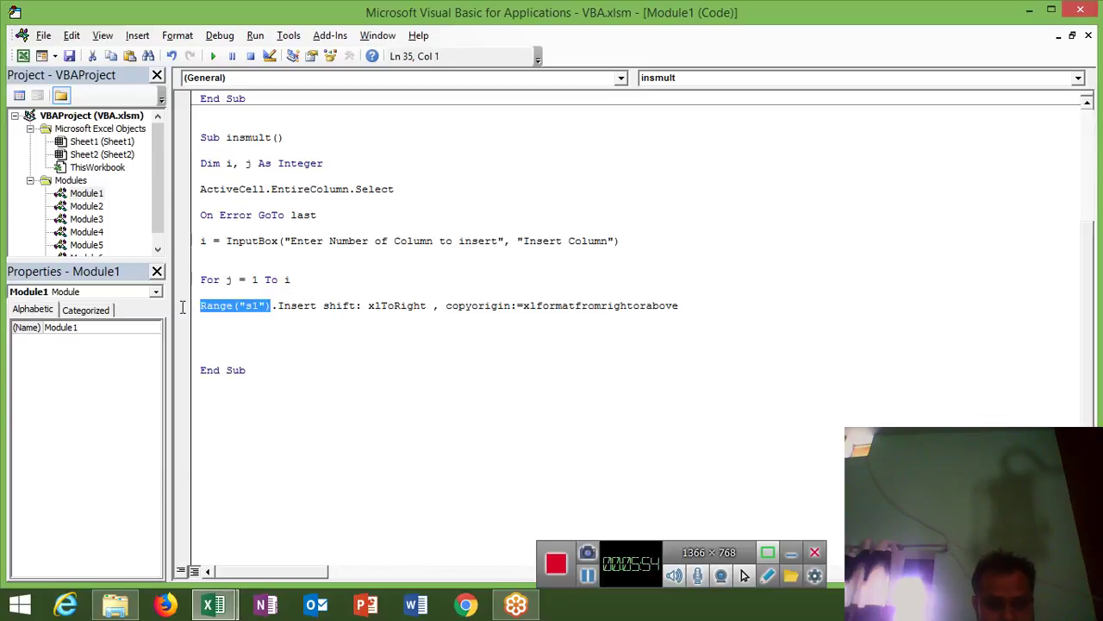
type("select")
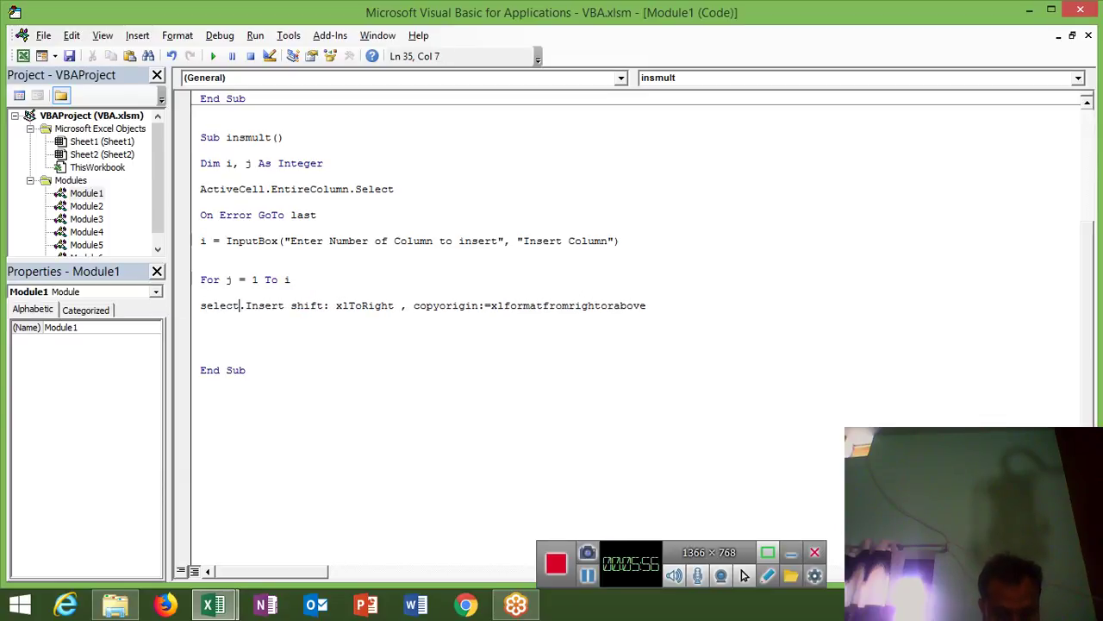
type("ion")
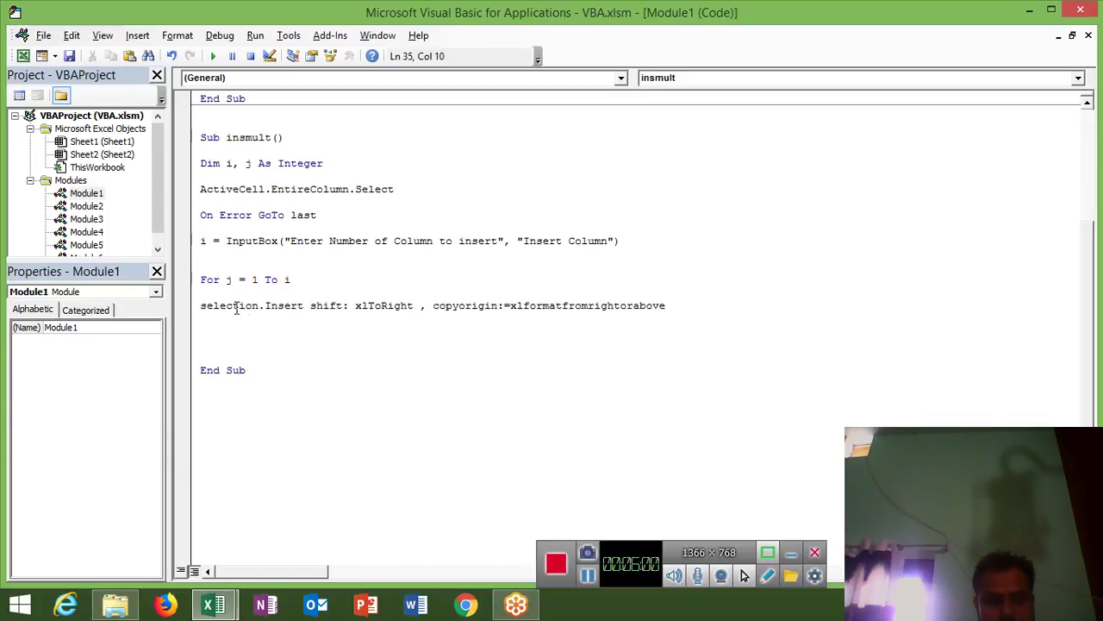
left_click(247, 336)
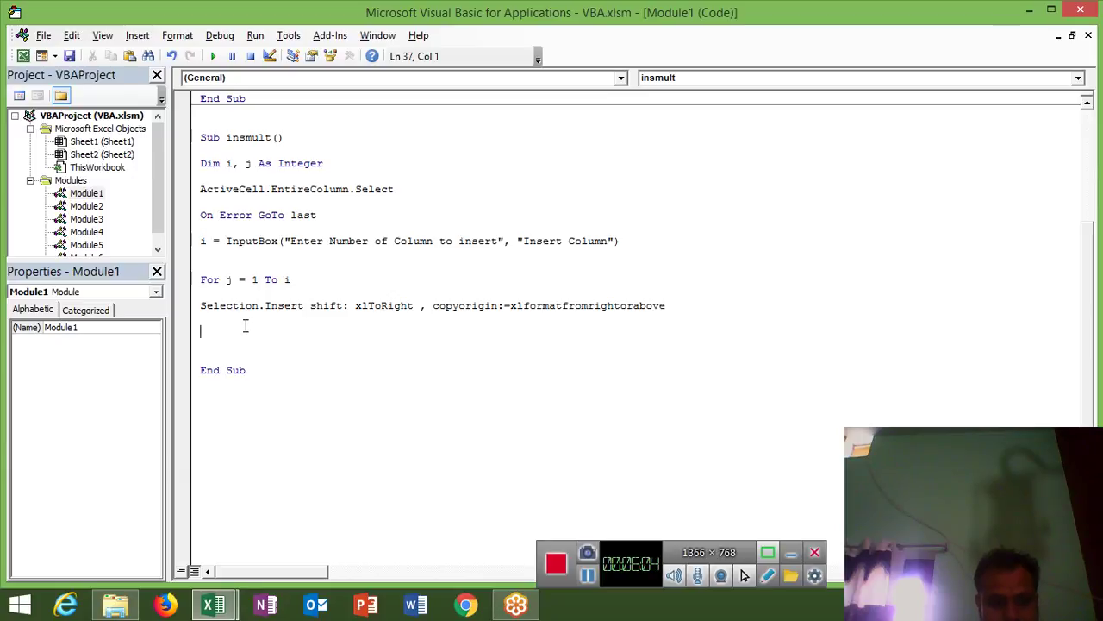
type("next ")
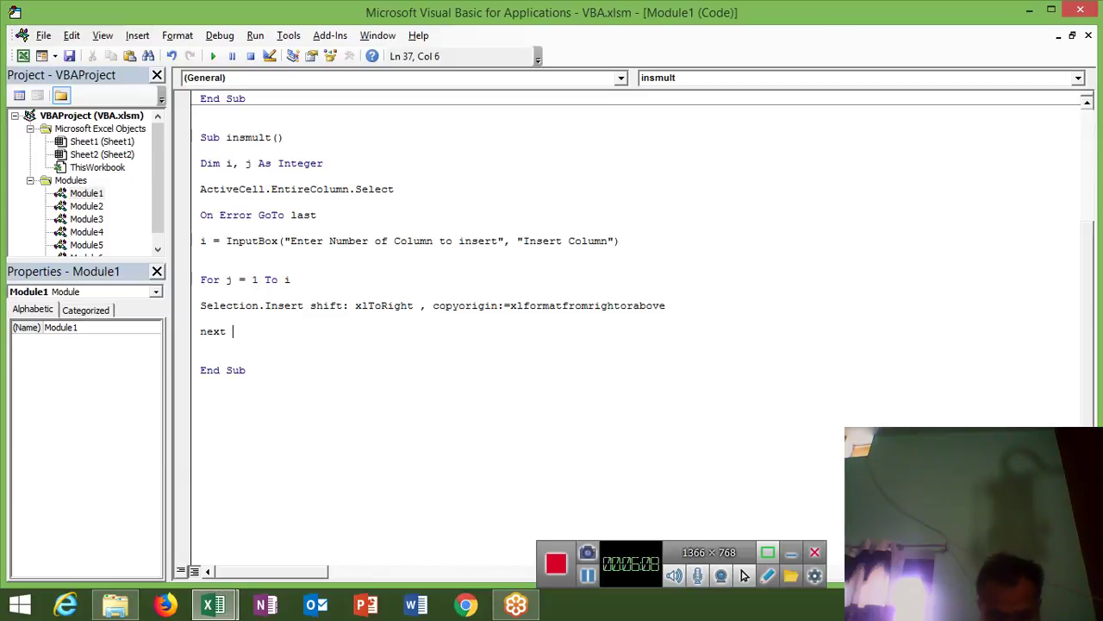
type("j")
key("Return")
key("Return")
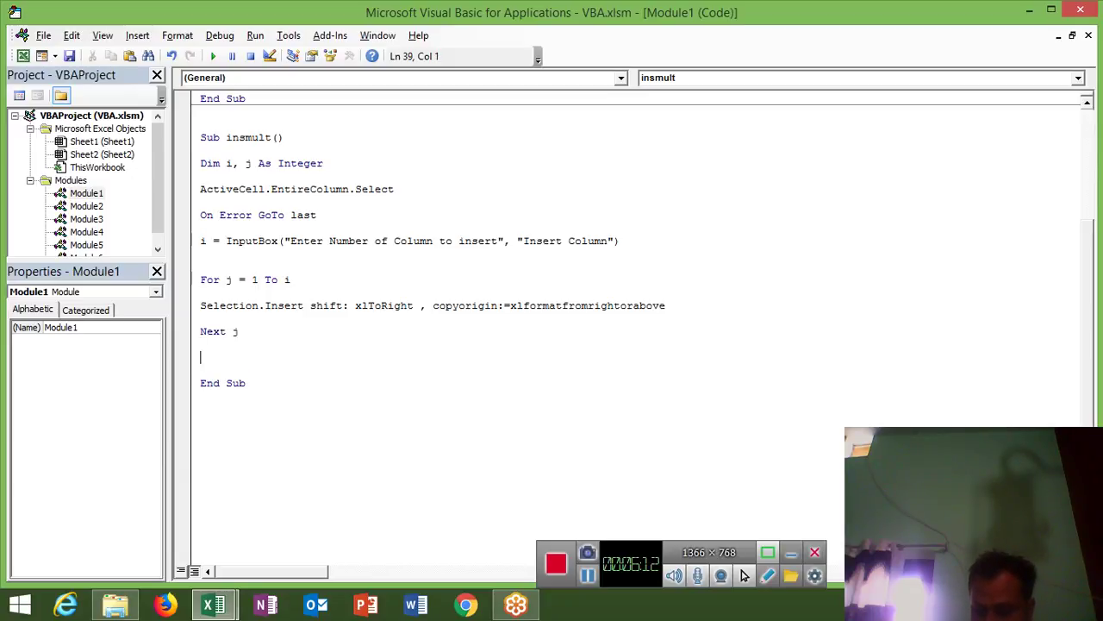
type("last")
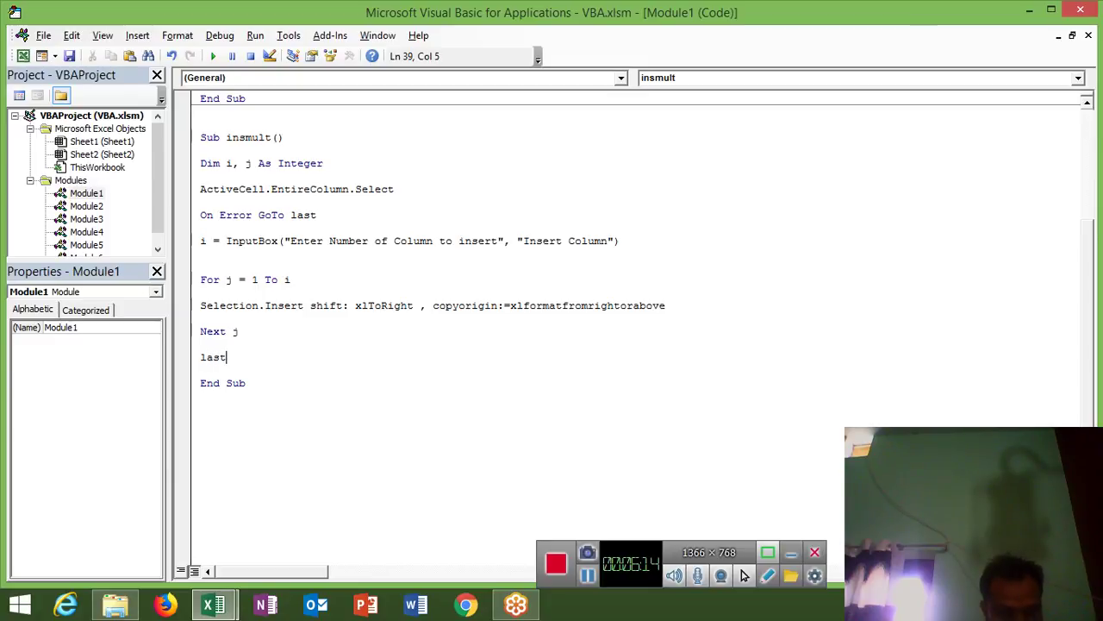
type(":")
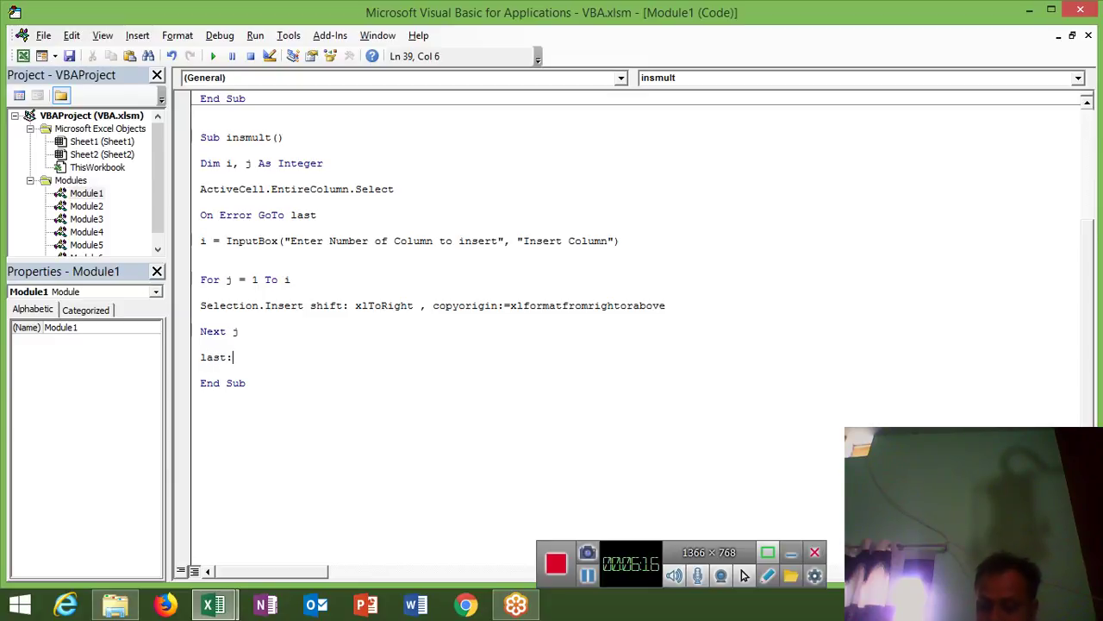
type("s")
- Complete the error-handler line as 'last: Exit Sub' just above End Sub
key("BackSpace")
type("e")
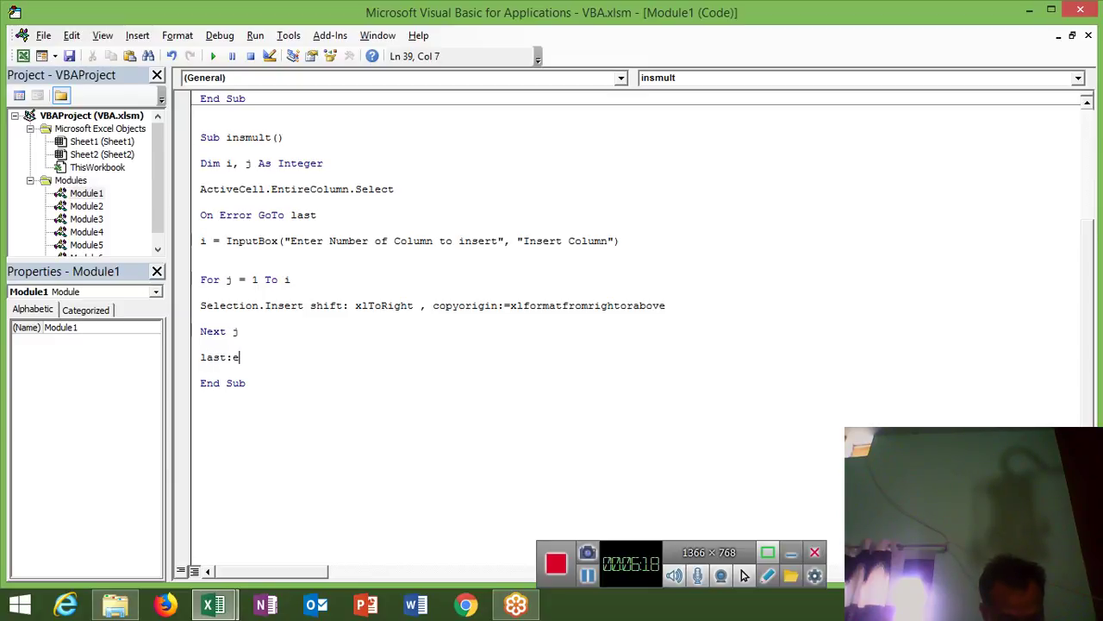
type("xit su")
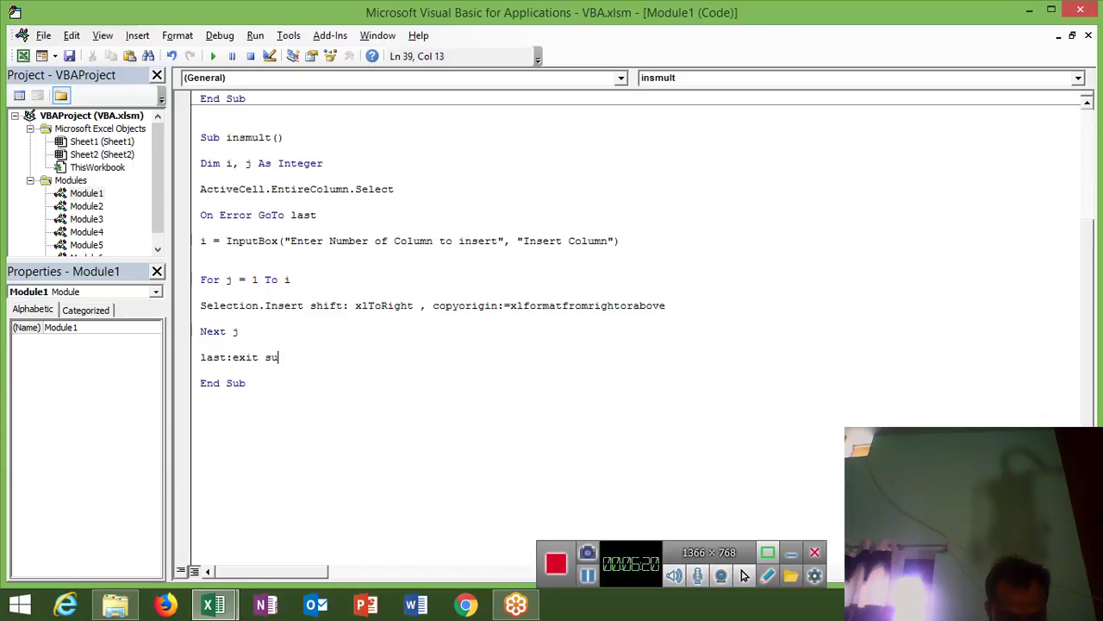
type("b")
key("Return")
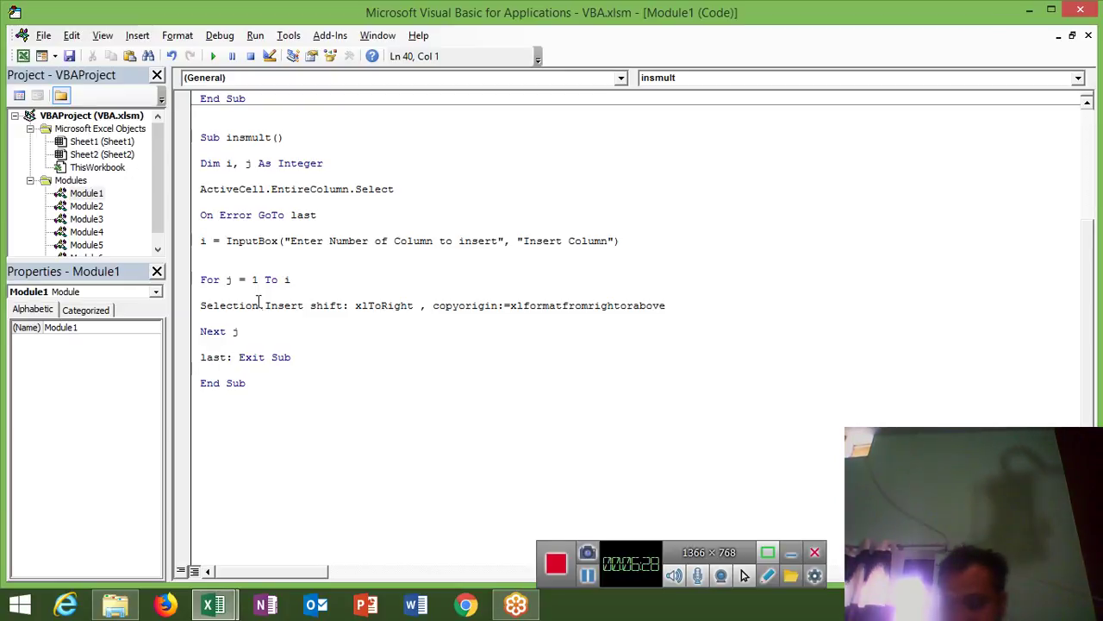
left_click(284, 319)
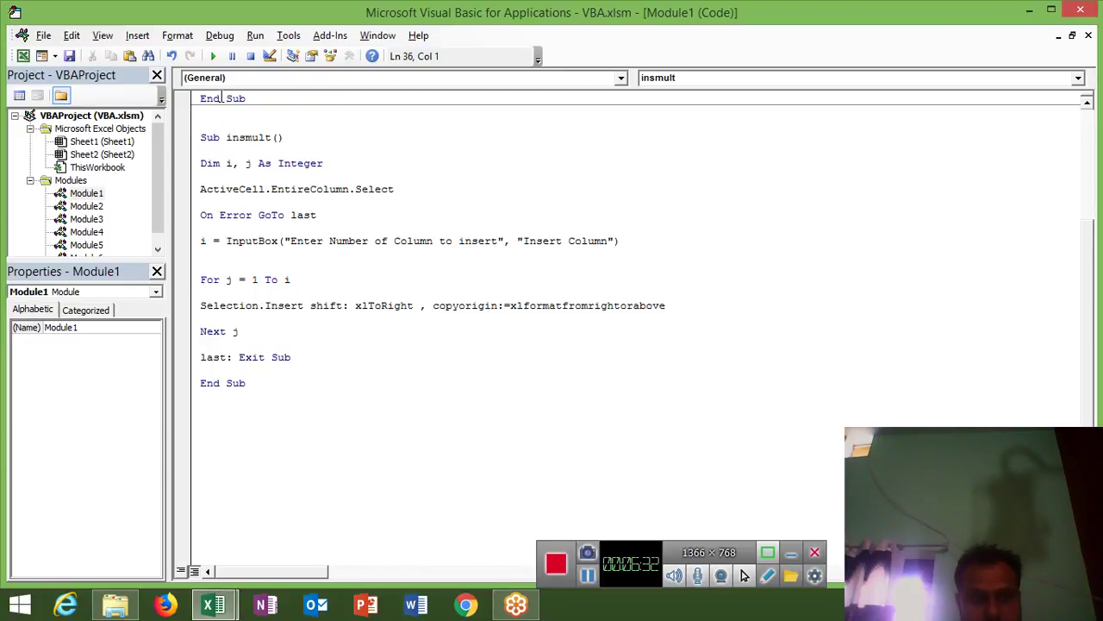
- Fix insmult's compile error by changing the Insert argument to shift:=xlToRight, then rerun it
left_click(213, 56)
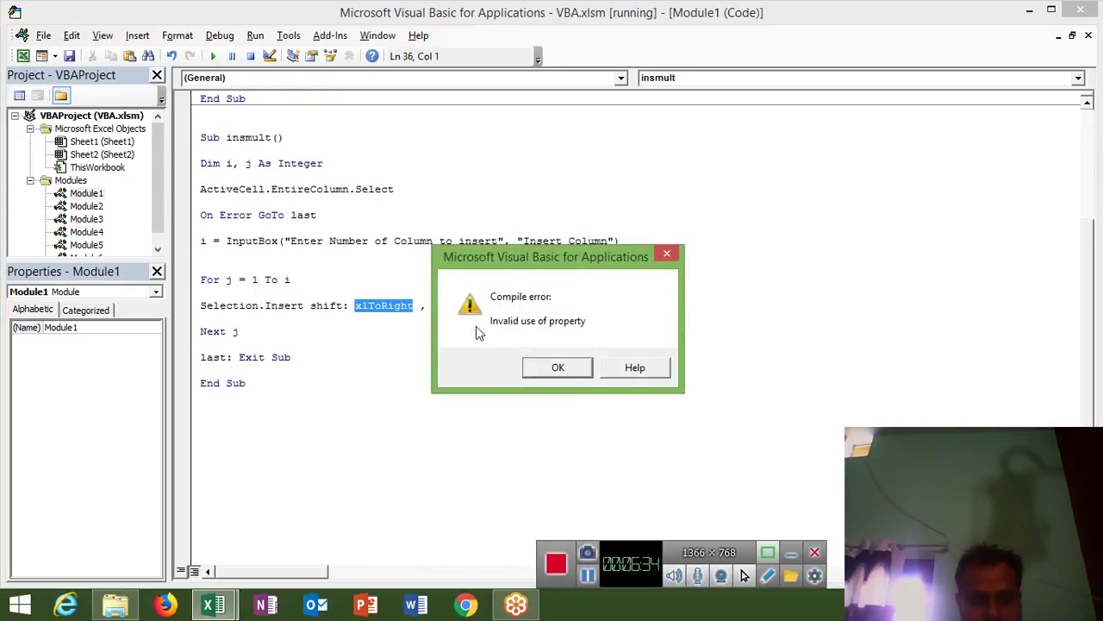
left_click(557, 368)
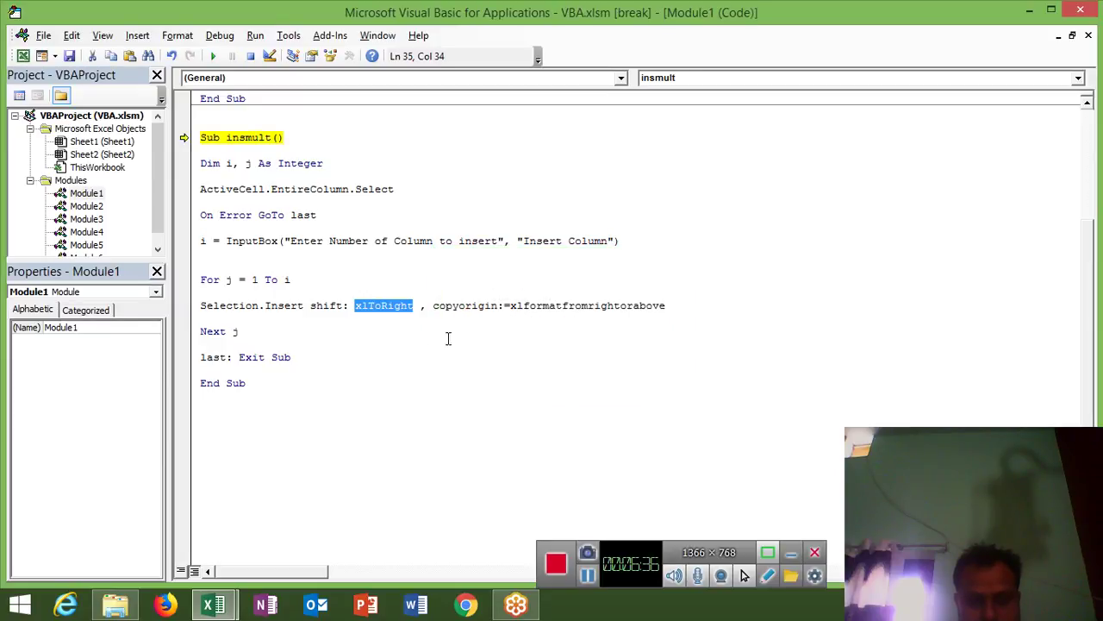
left_click(356, 308)
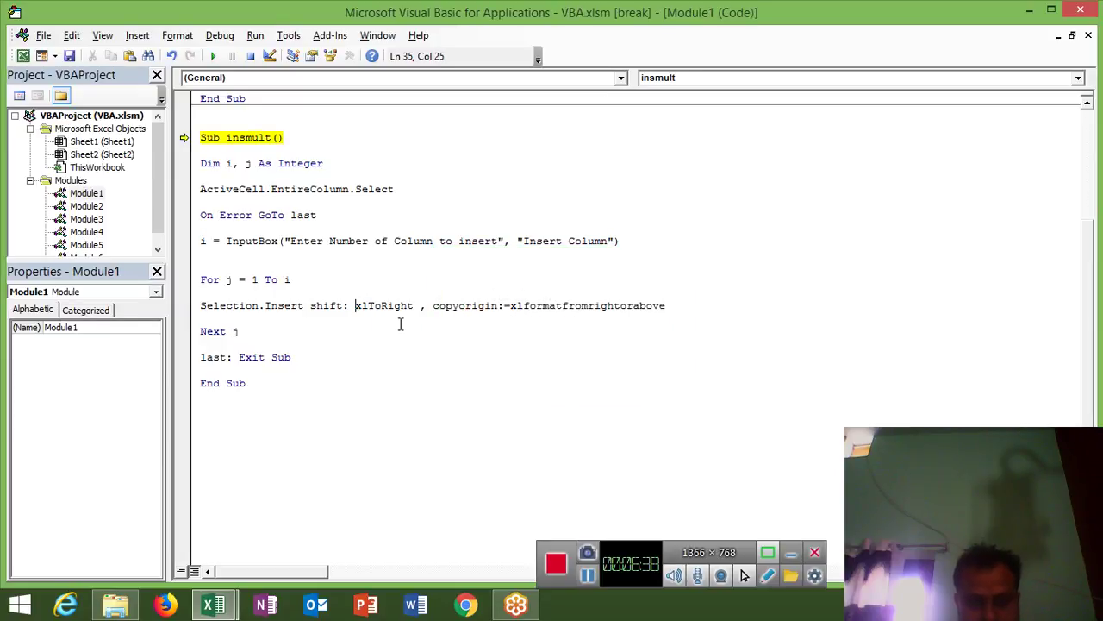
key("BackSpace")
key("Down")
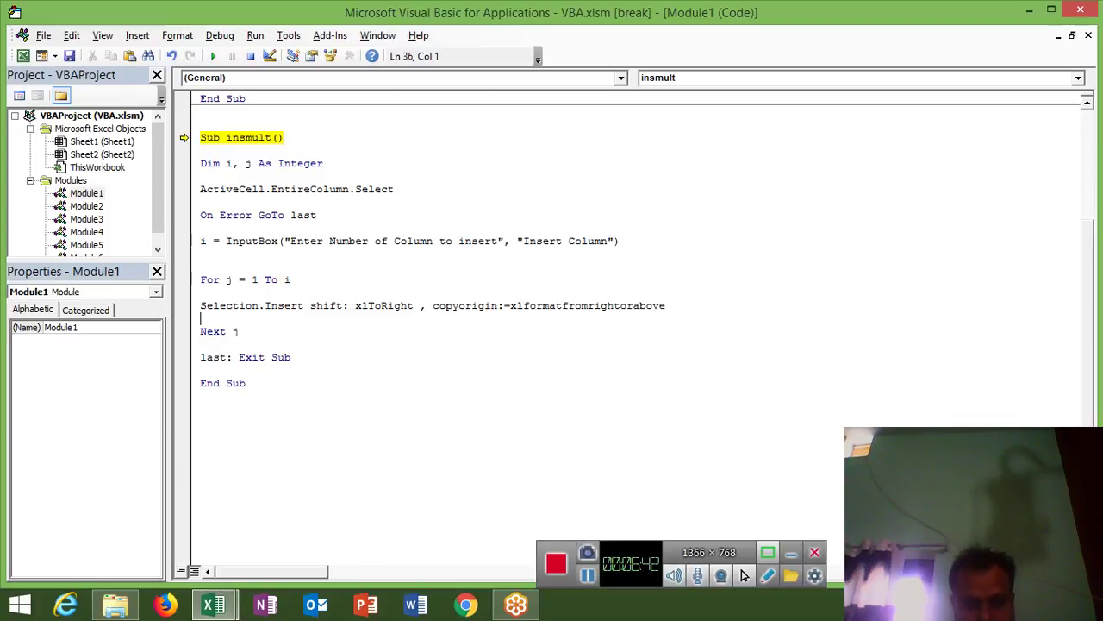
left_click_drag(349, 306, 358, 306)
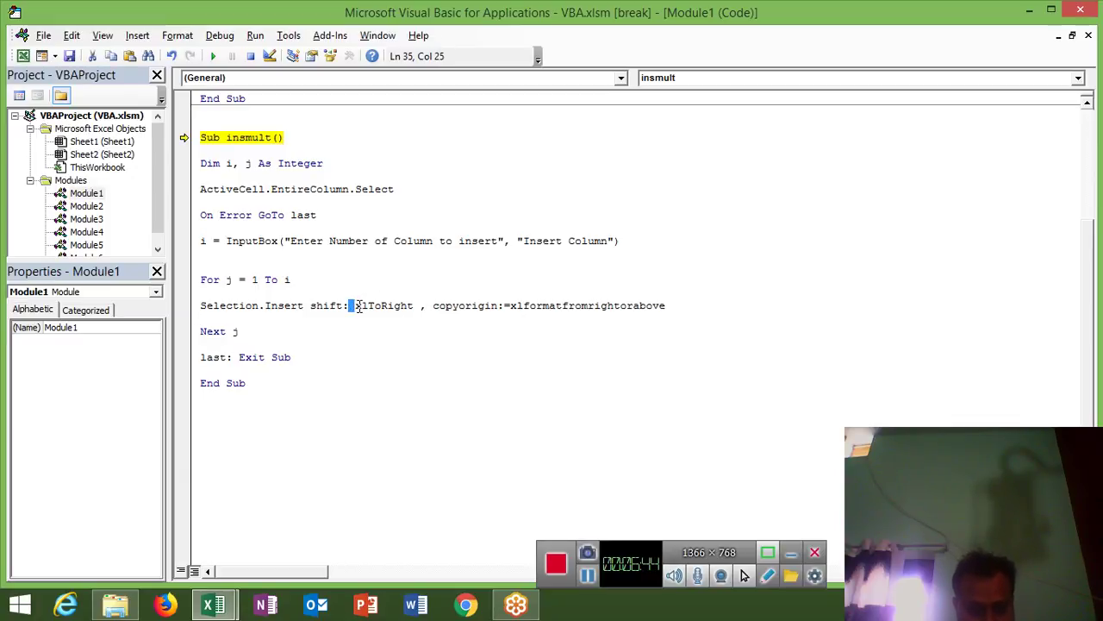
type("=")
left_click(362, 344)
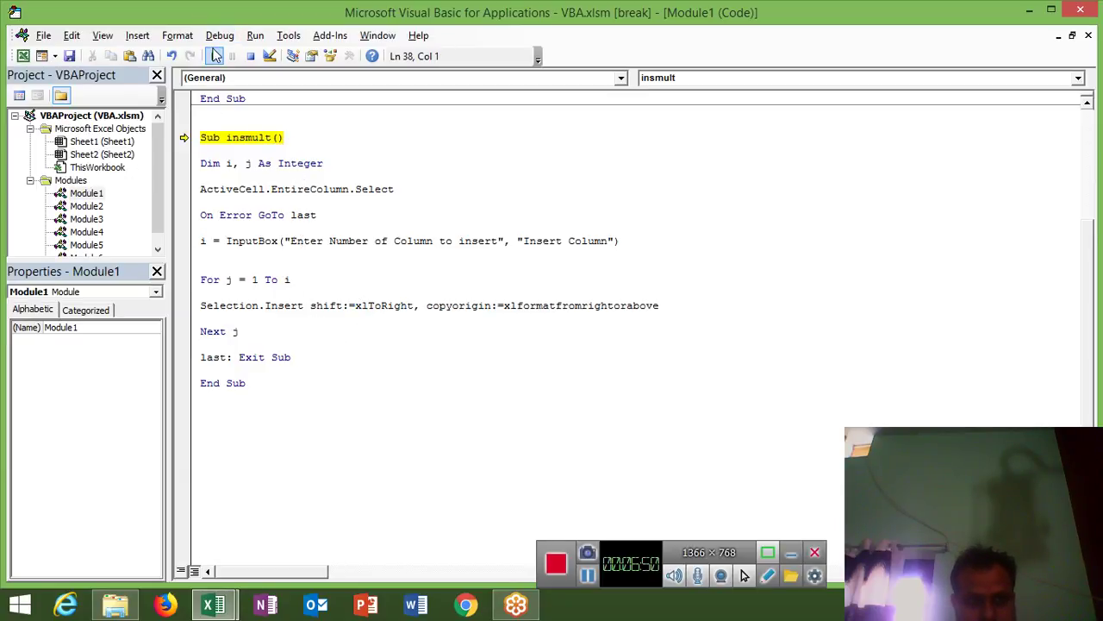
left_click(213, 55)
- Answer the macro's Insert Column prompt with 5
type("5")
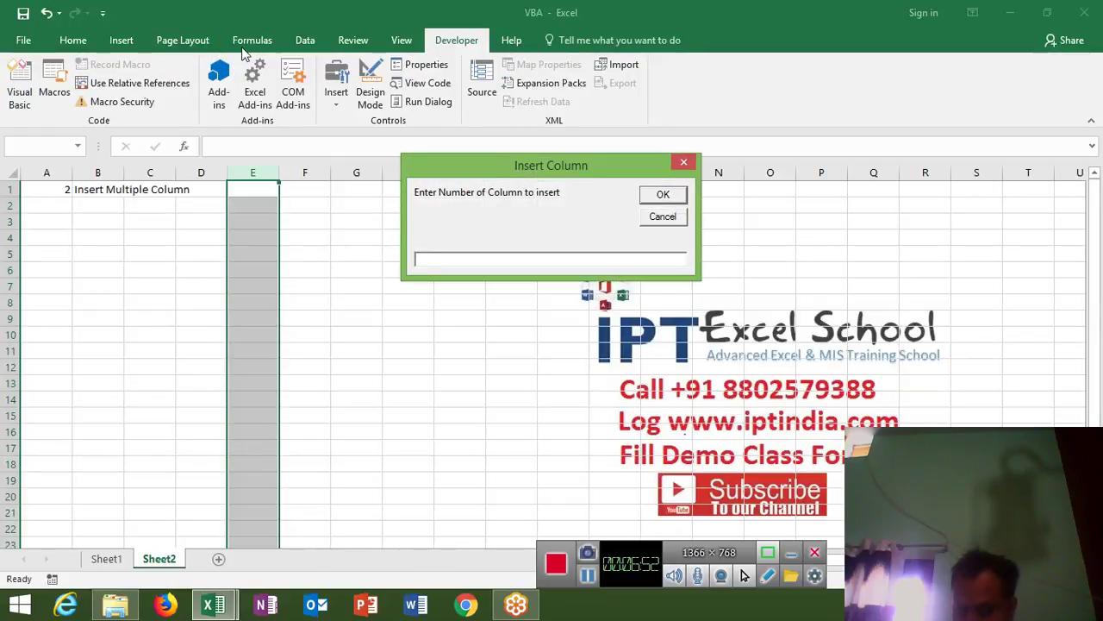
left_click(663, 195)
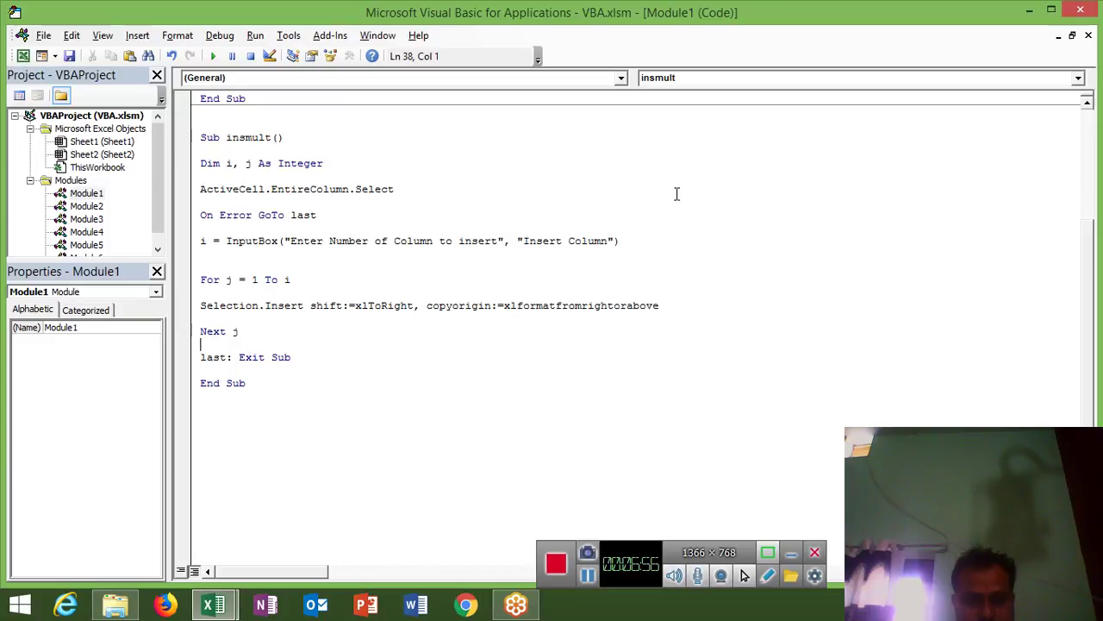
left_click(653, 316)
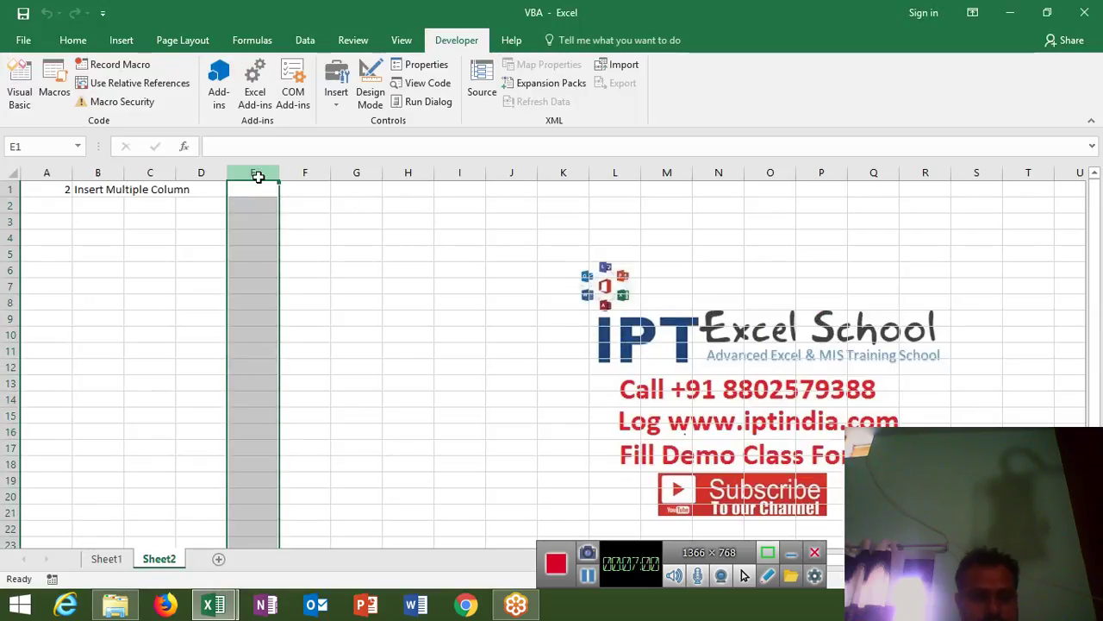
- Enter test values 1, 2, 3, 3 in cells E1:H1 of Sheet2
left_click(264, 186)
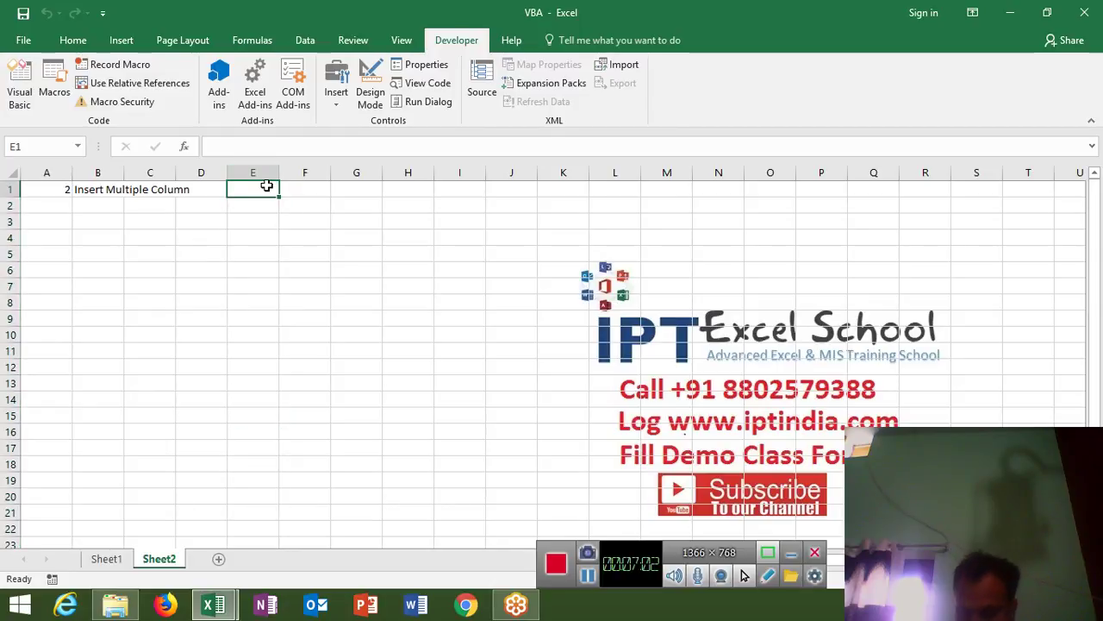
type("1")
key("Tab")
type("2")
key("Tab")
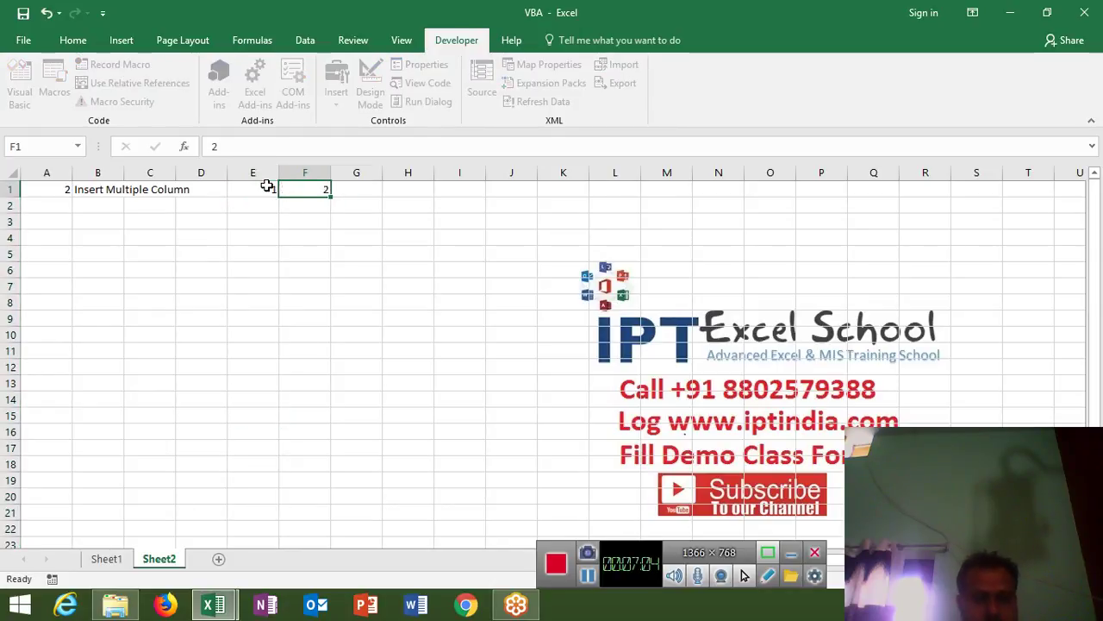
type("3")
key("Tab")
type("3")
key("Return")
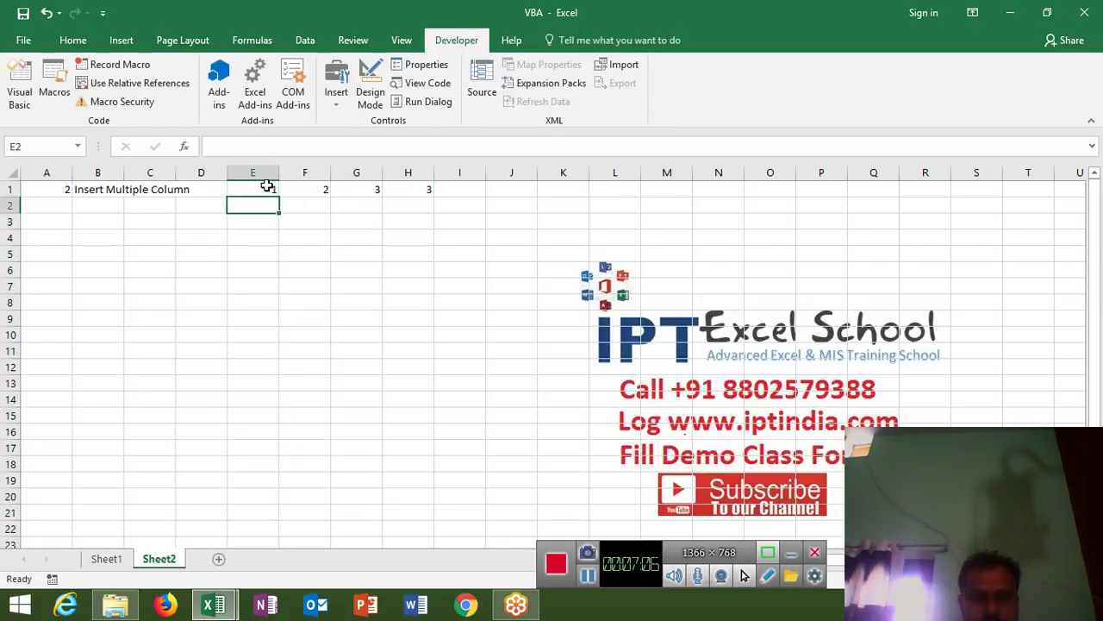
- Fill column E with yellow
left_click(290, 192)
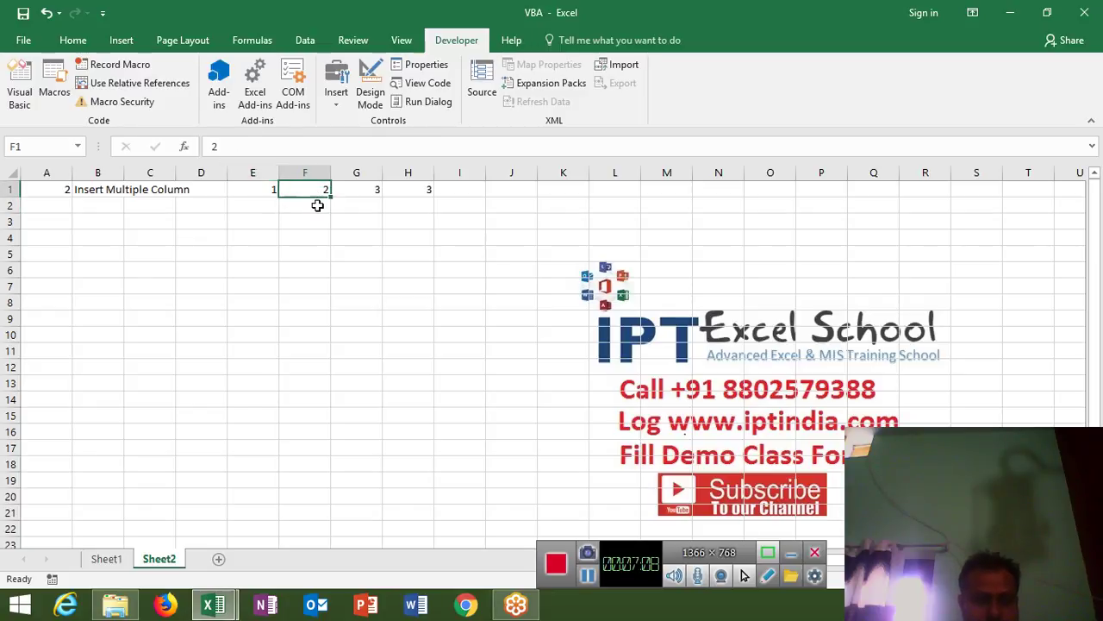
left_click(269, 172)
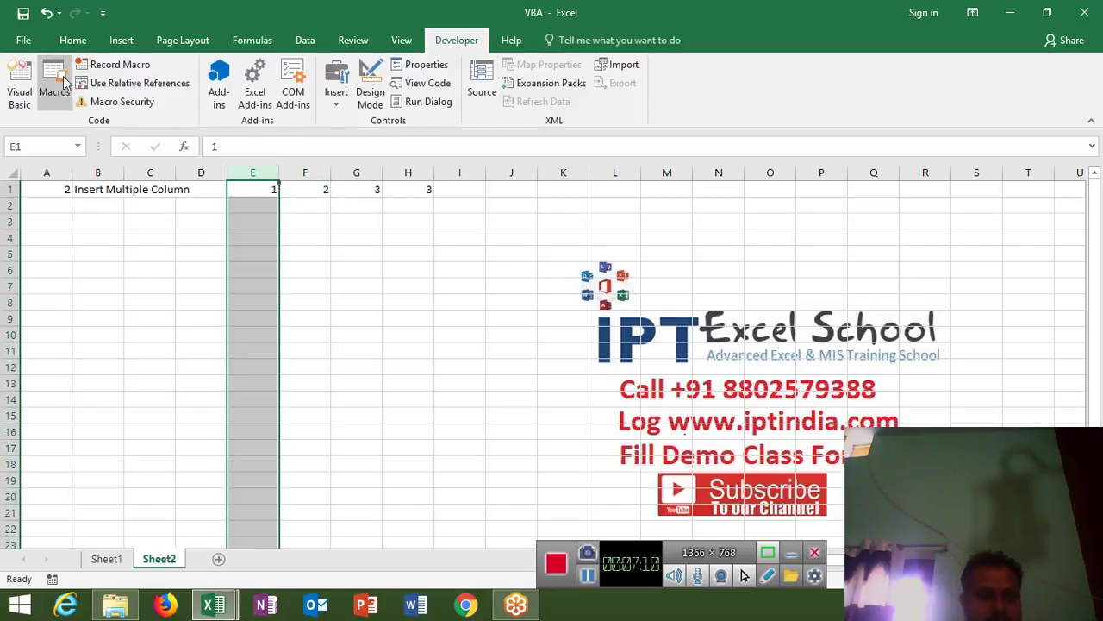
left_click(73, 39)
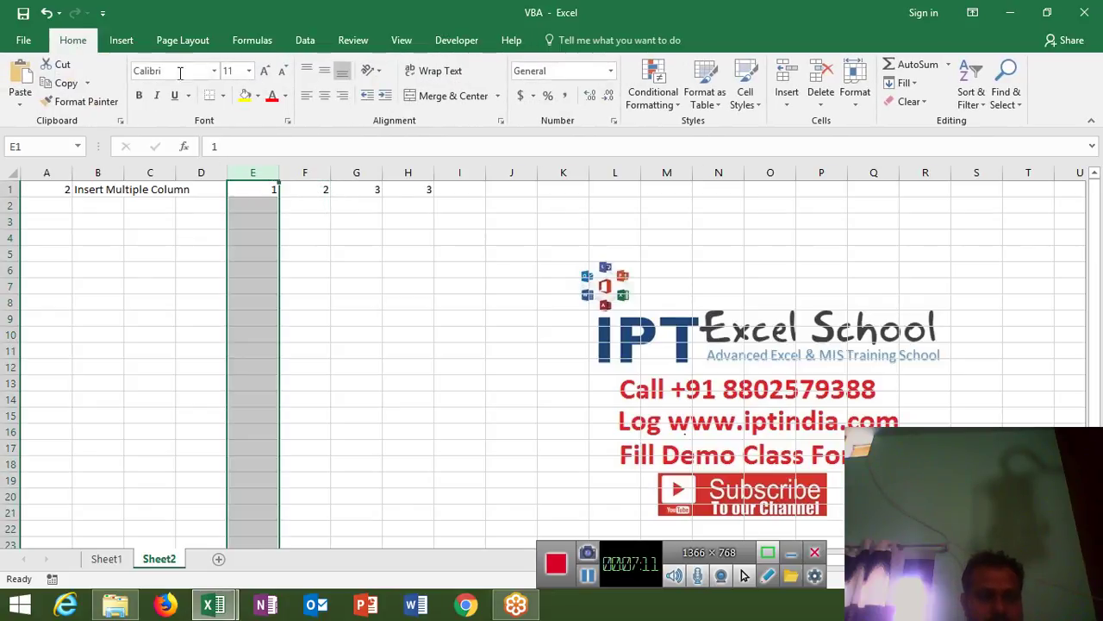
left_click(245, 95)
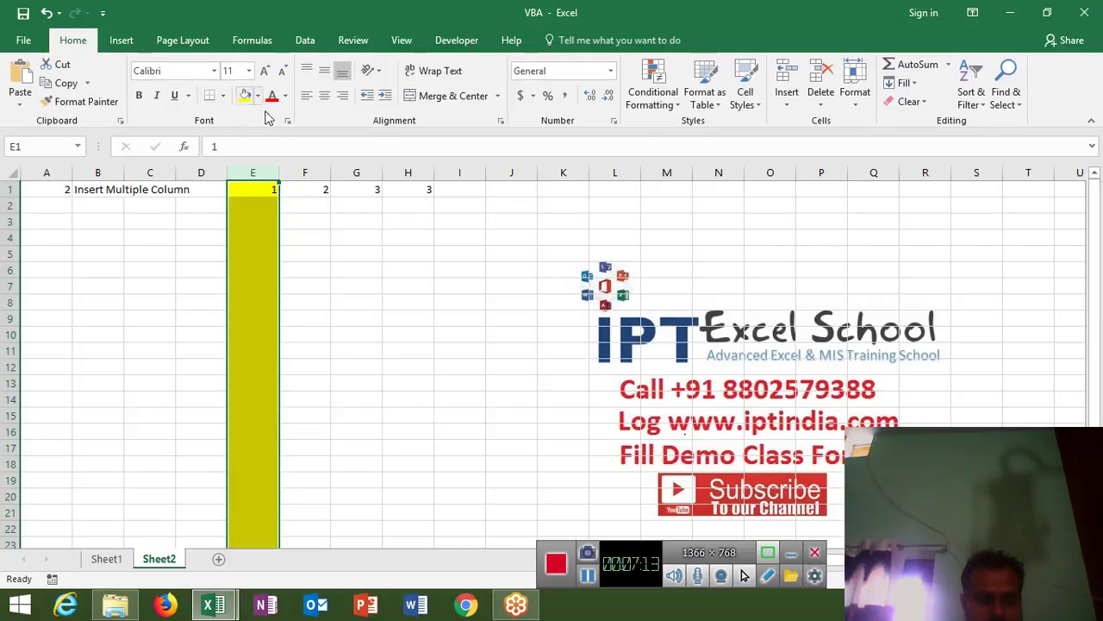
- Fill column F with light green and return to the VBA editor
left_click(297, 172)
left_click(258, 96)
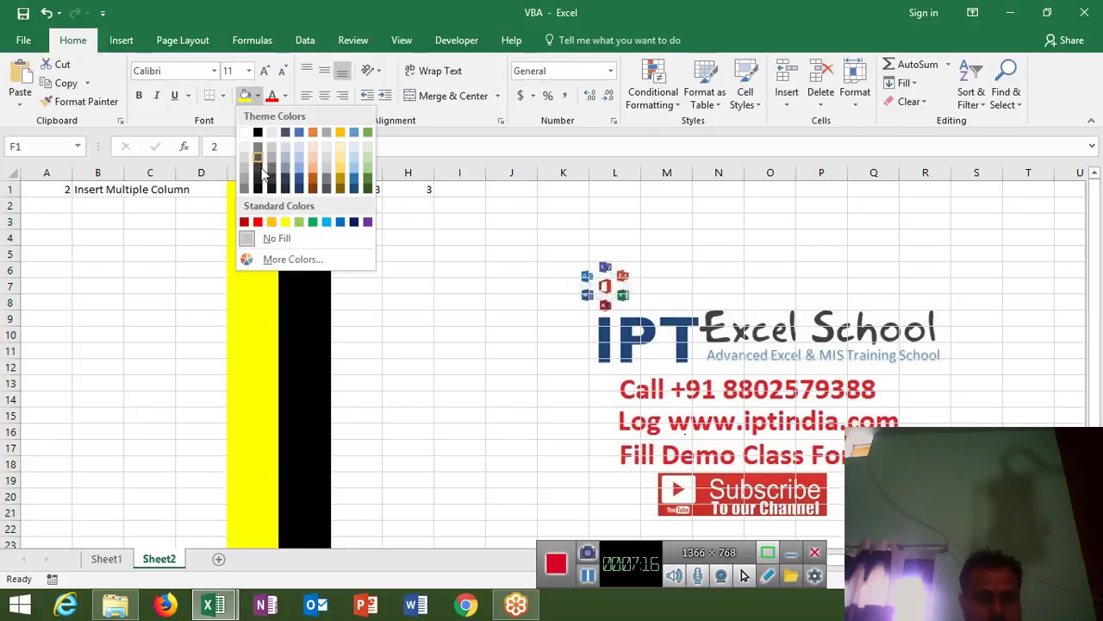
left_click(299, 221)
left_click(297, 211)
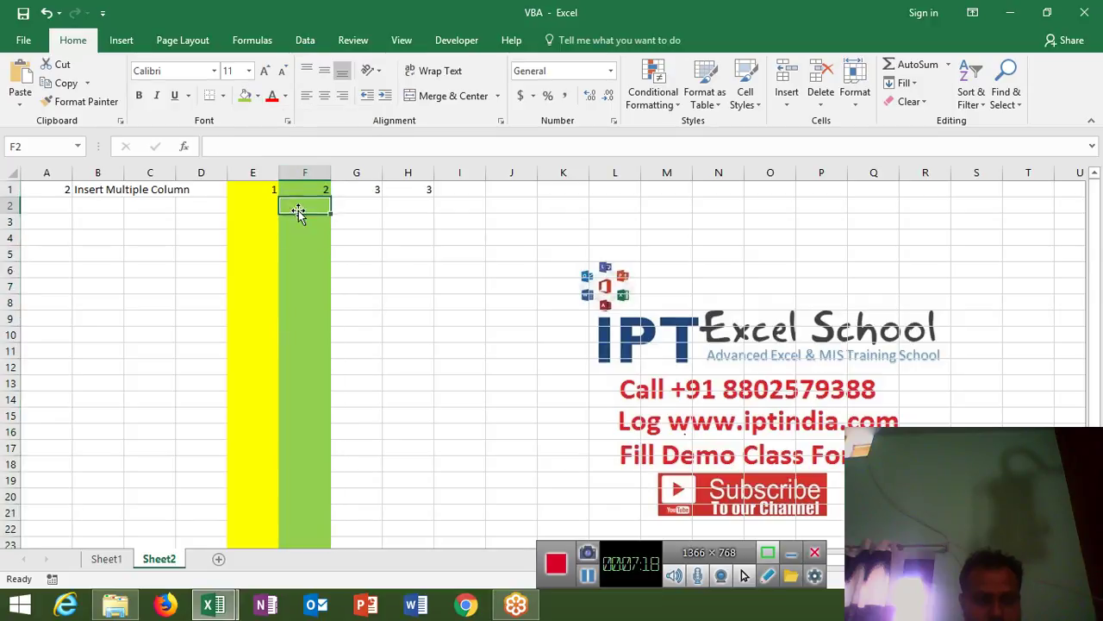
left_click(296, 173)
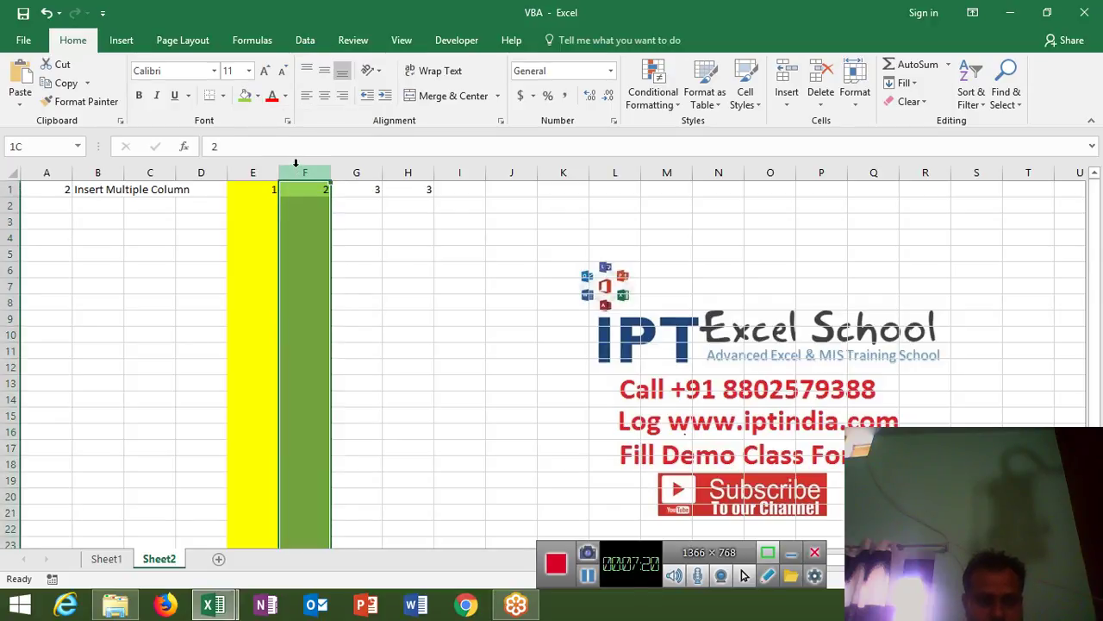
key("alt+F11")
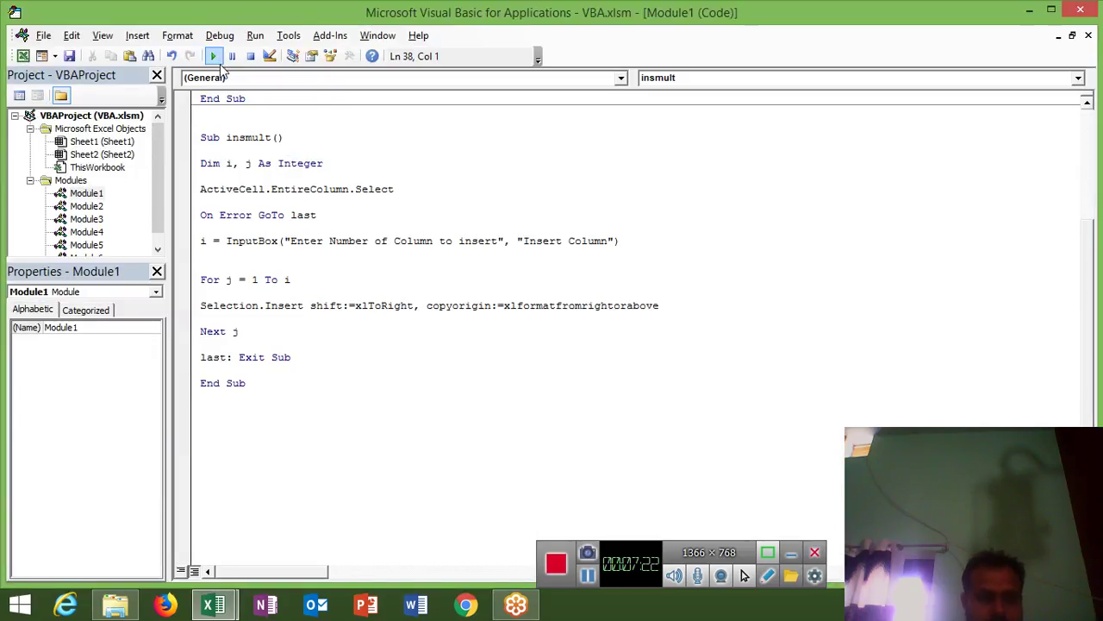
- Run insmult with 5 columns and inspect the five new columns on Sheet2
left_click(215, 57)
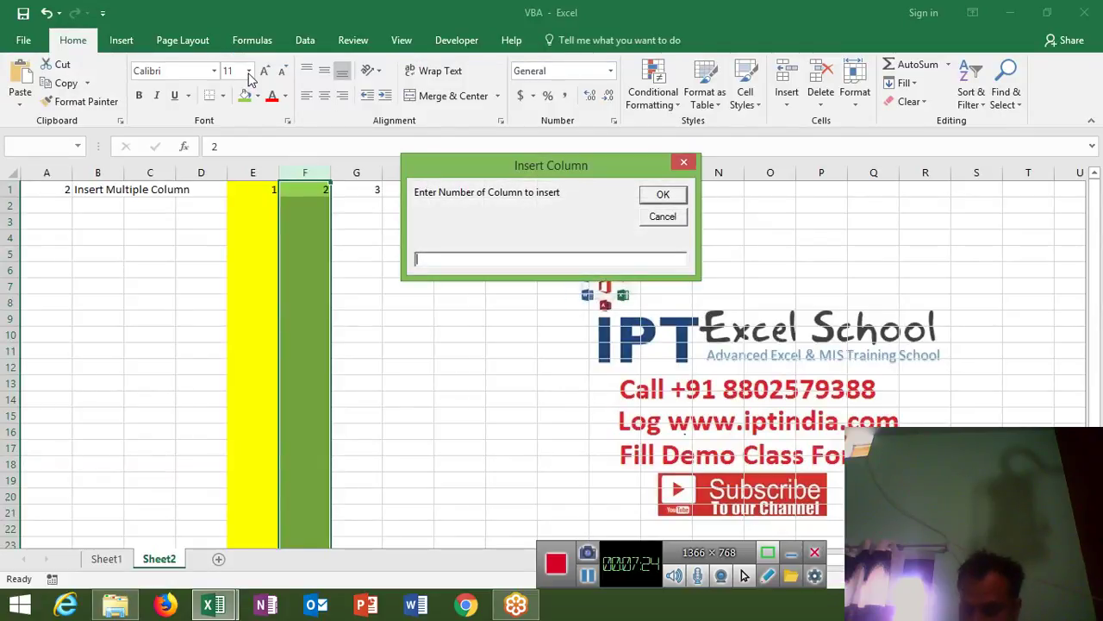
type("5")
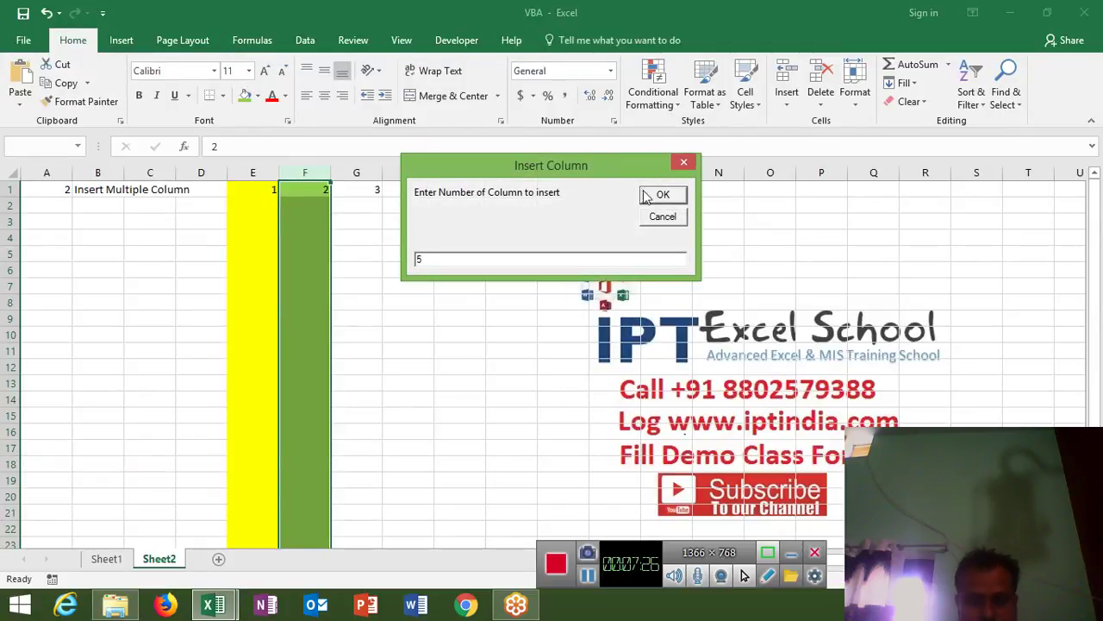
left_click(657, 194)
key("alt+F11")
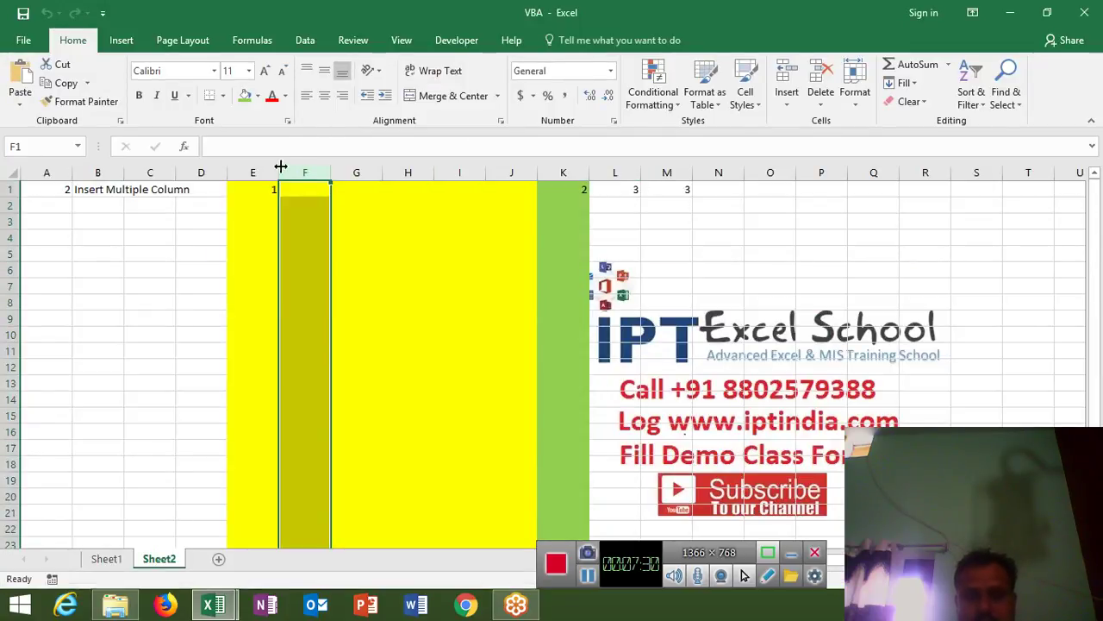
left_click(250, 173)
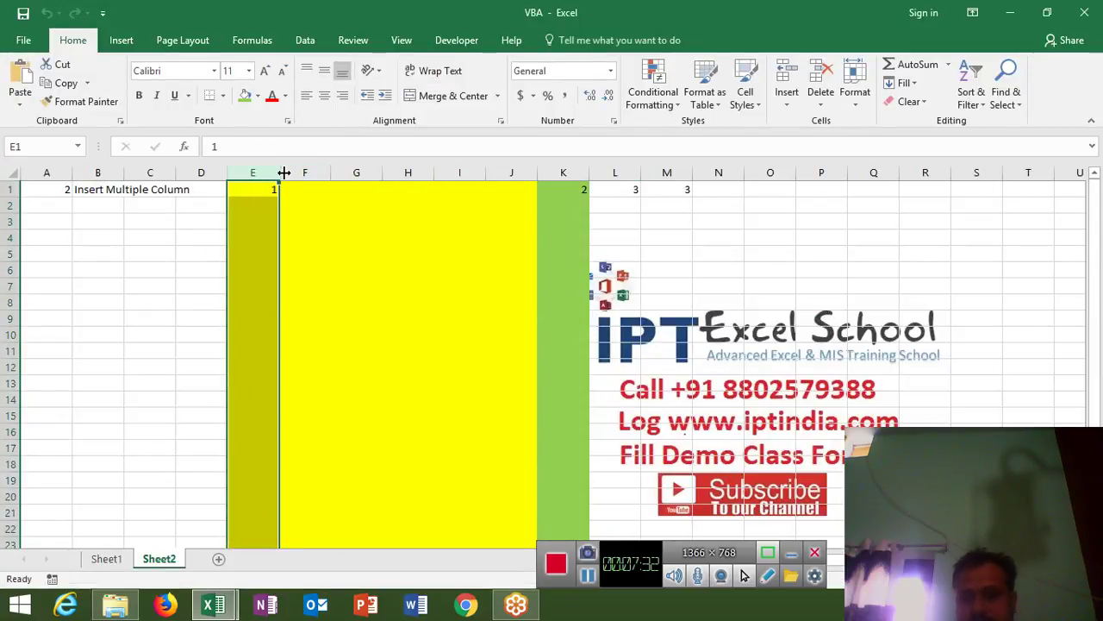
mouse_move(297, 173)
left_mouse_down()
mouse_move(550, 154)
mouse_move(517, 153)
left_mouse_up()
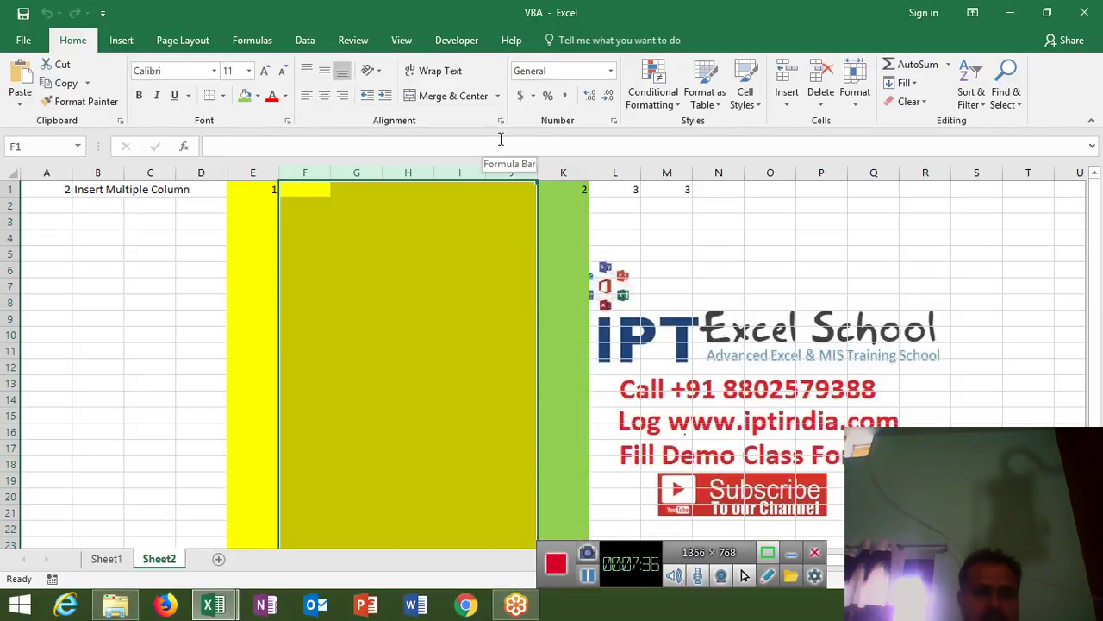
key("alt+F11")
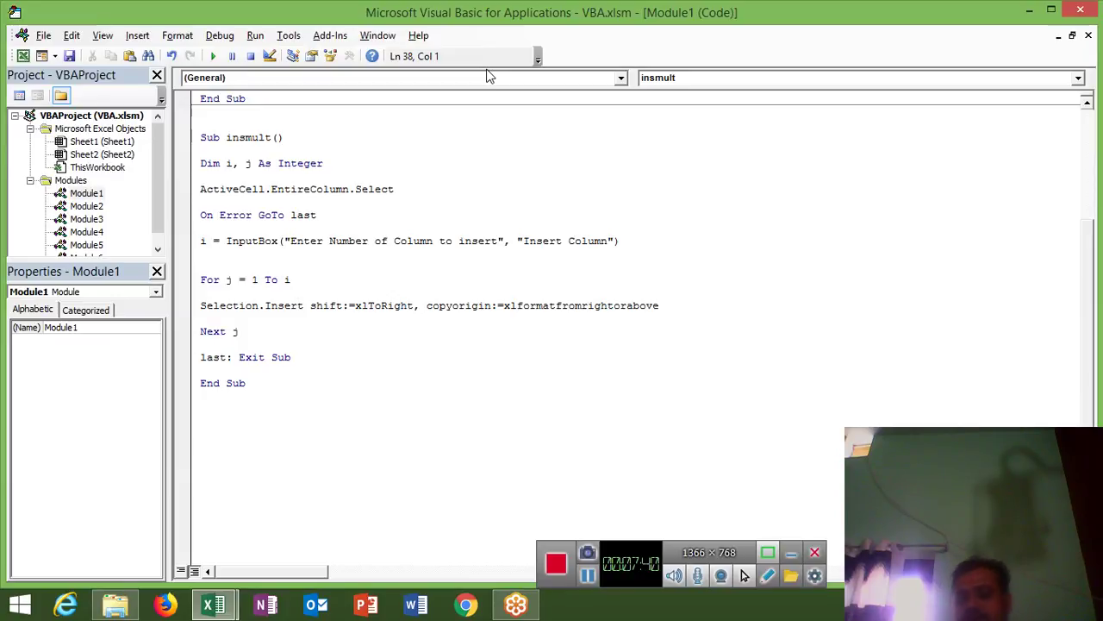
key("alt+F11")
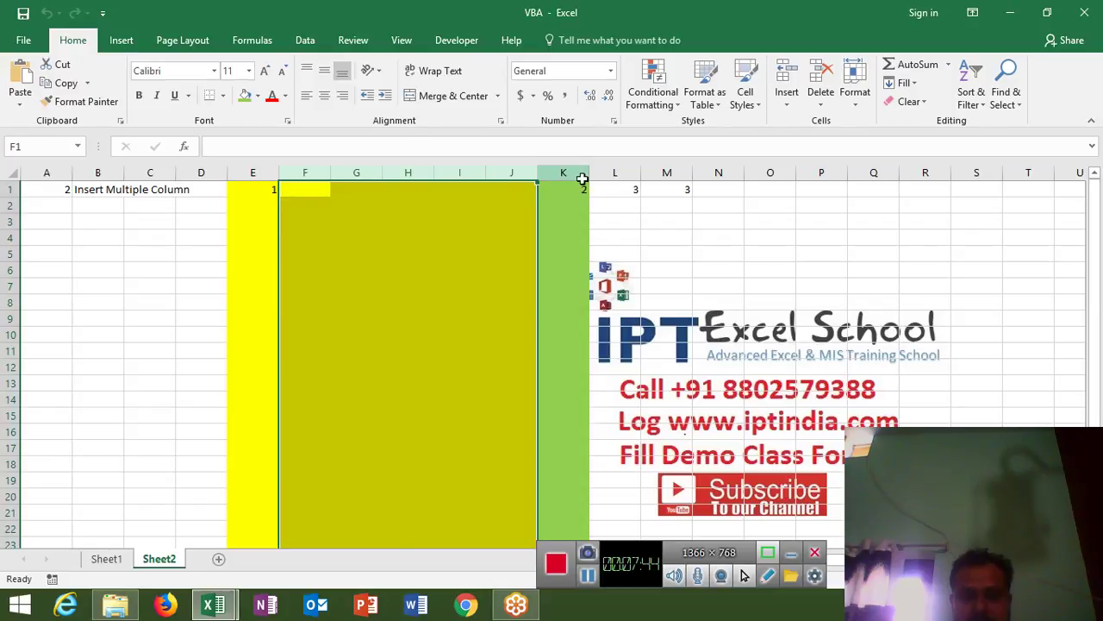
- Delete columns E through K
left_click(577, 170)
mouse_move(577, 169)
left_mouse_down()
mouse_move(450, 158)
mouse_move(253, 173)
left_mouse_up()
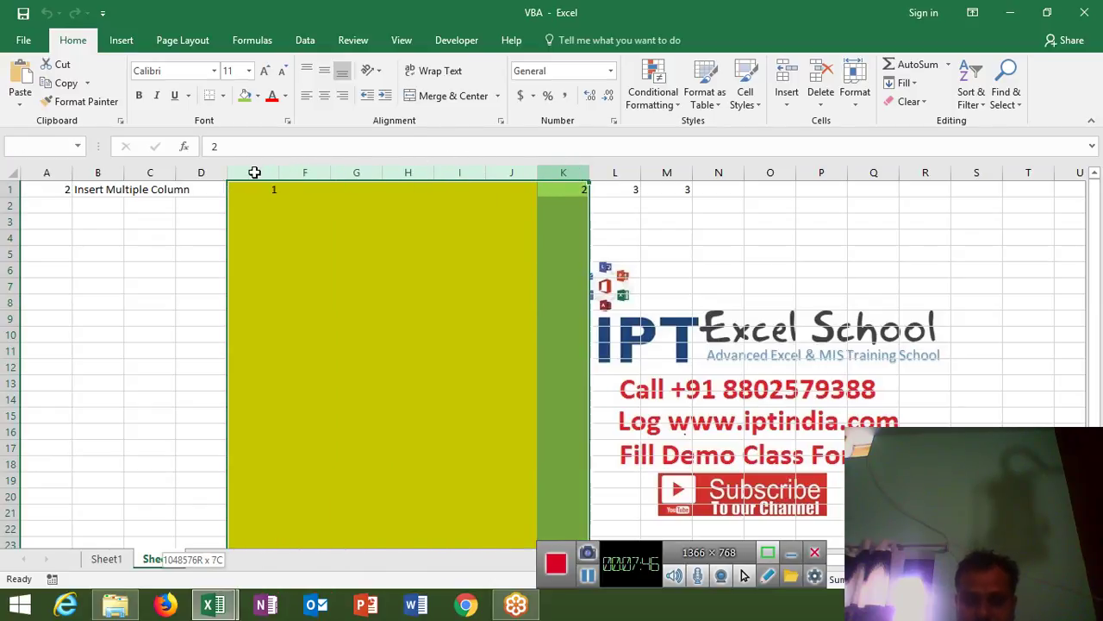
key("ctrl+minus")
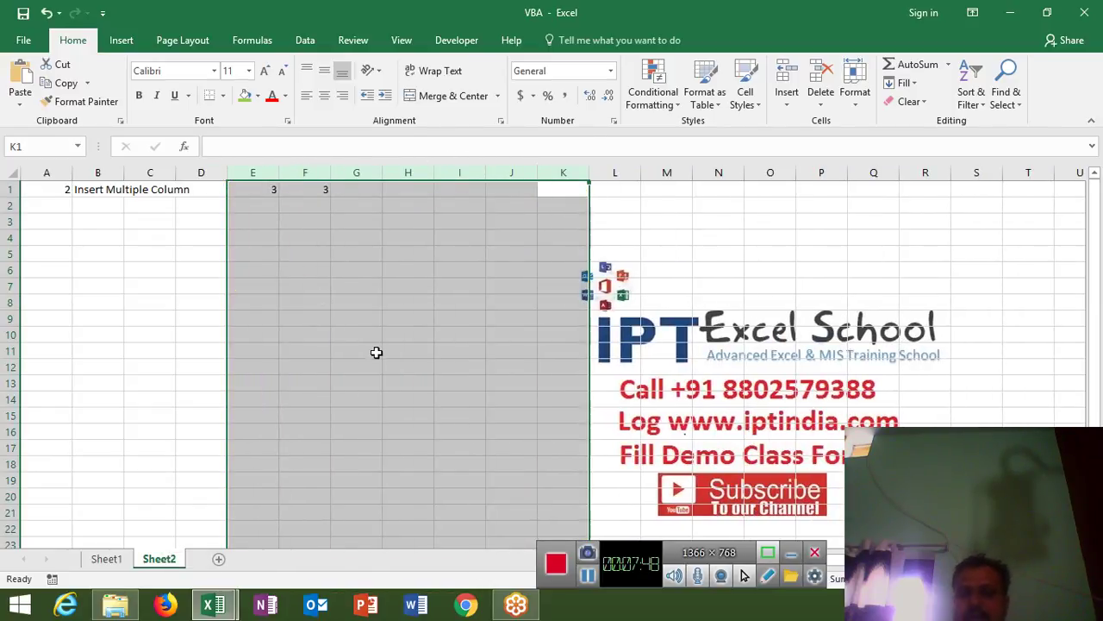
left_click(381, 354)
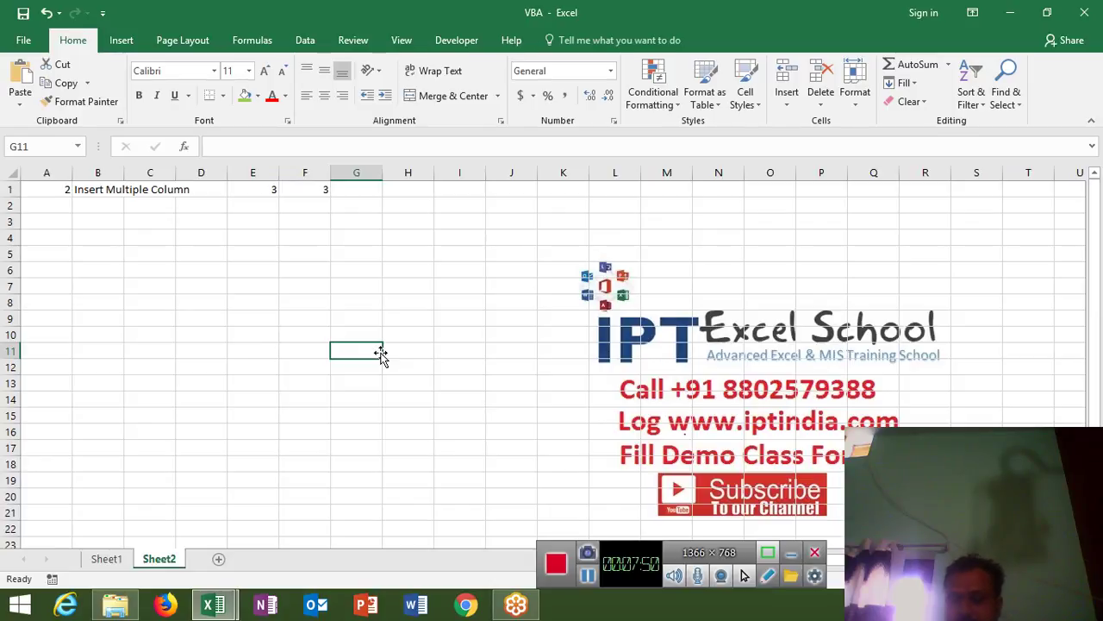